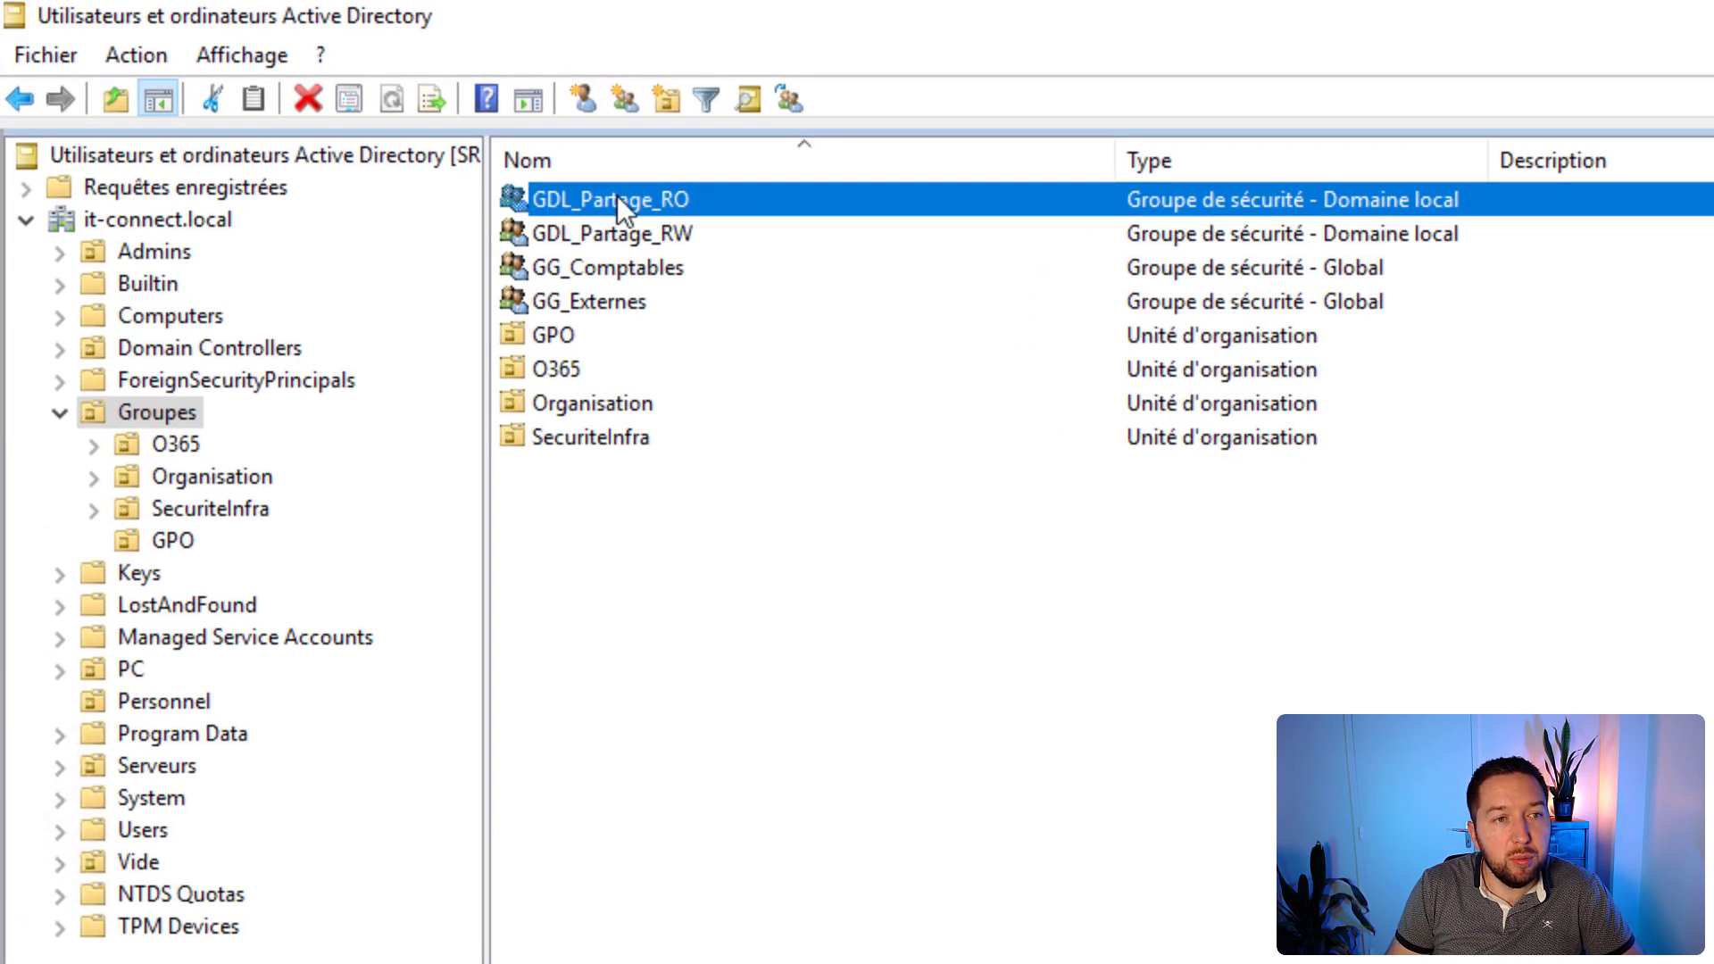
Switch to File Explorer and open the advanced sharing permissions of the Partage folder on DATA (P:)
click(667, 231)
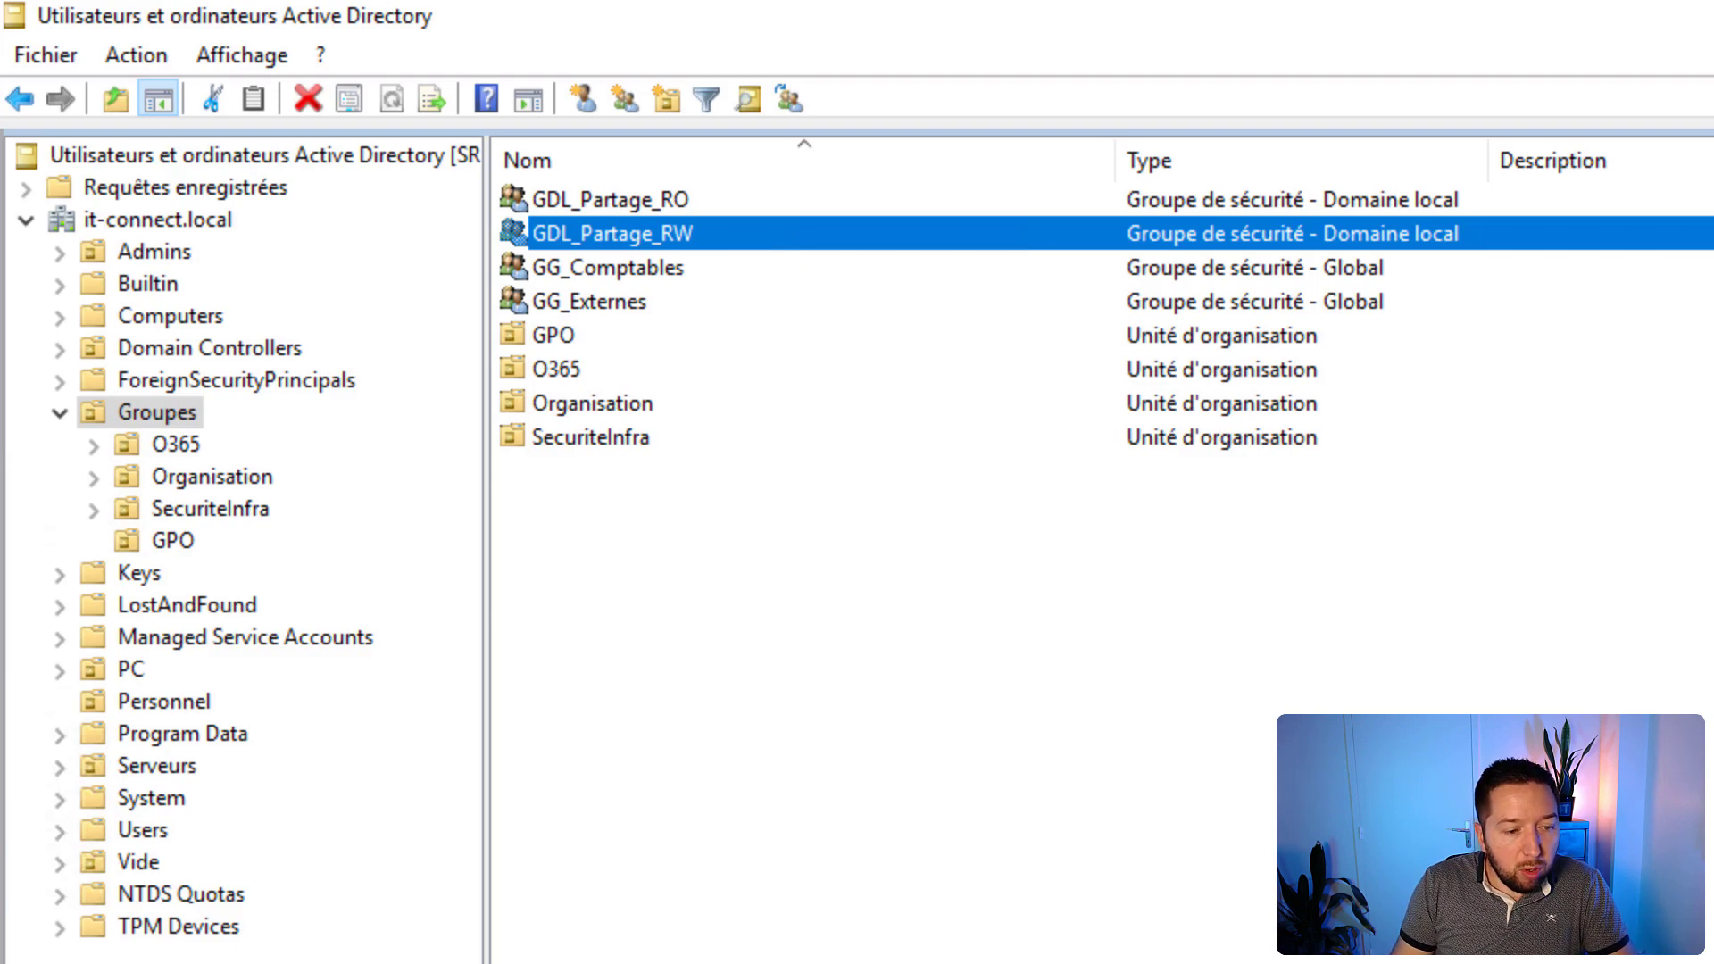
key(alt+Tab)
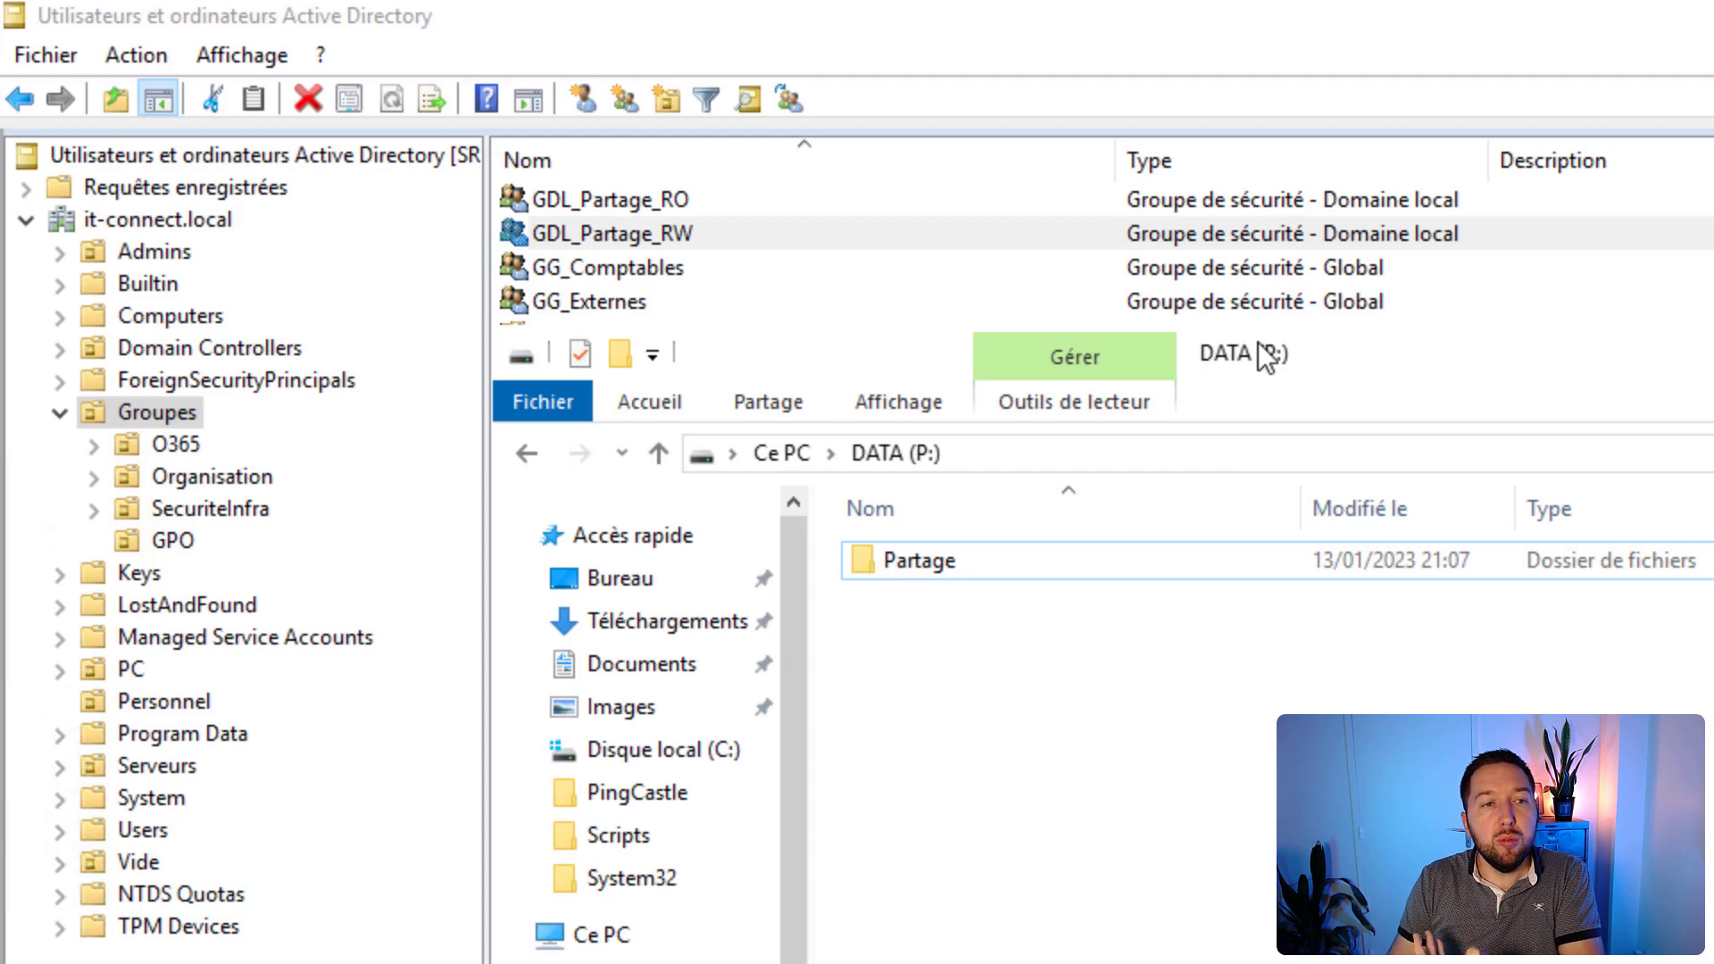
right_click(908, 565)
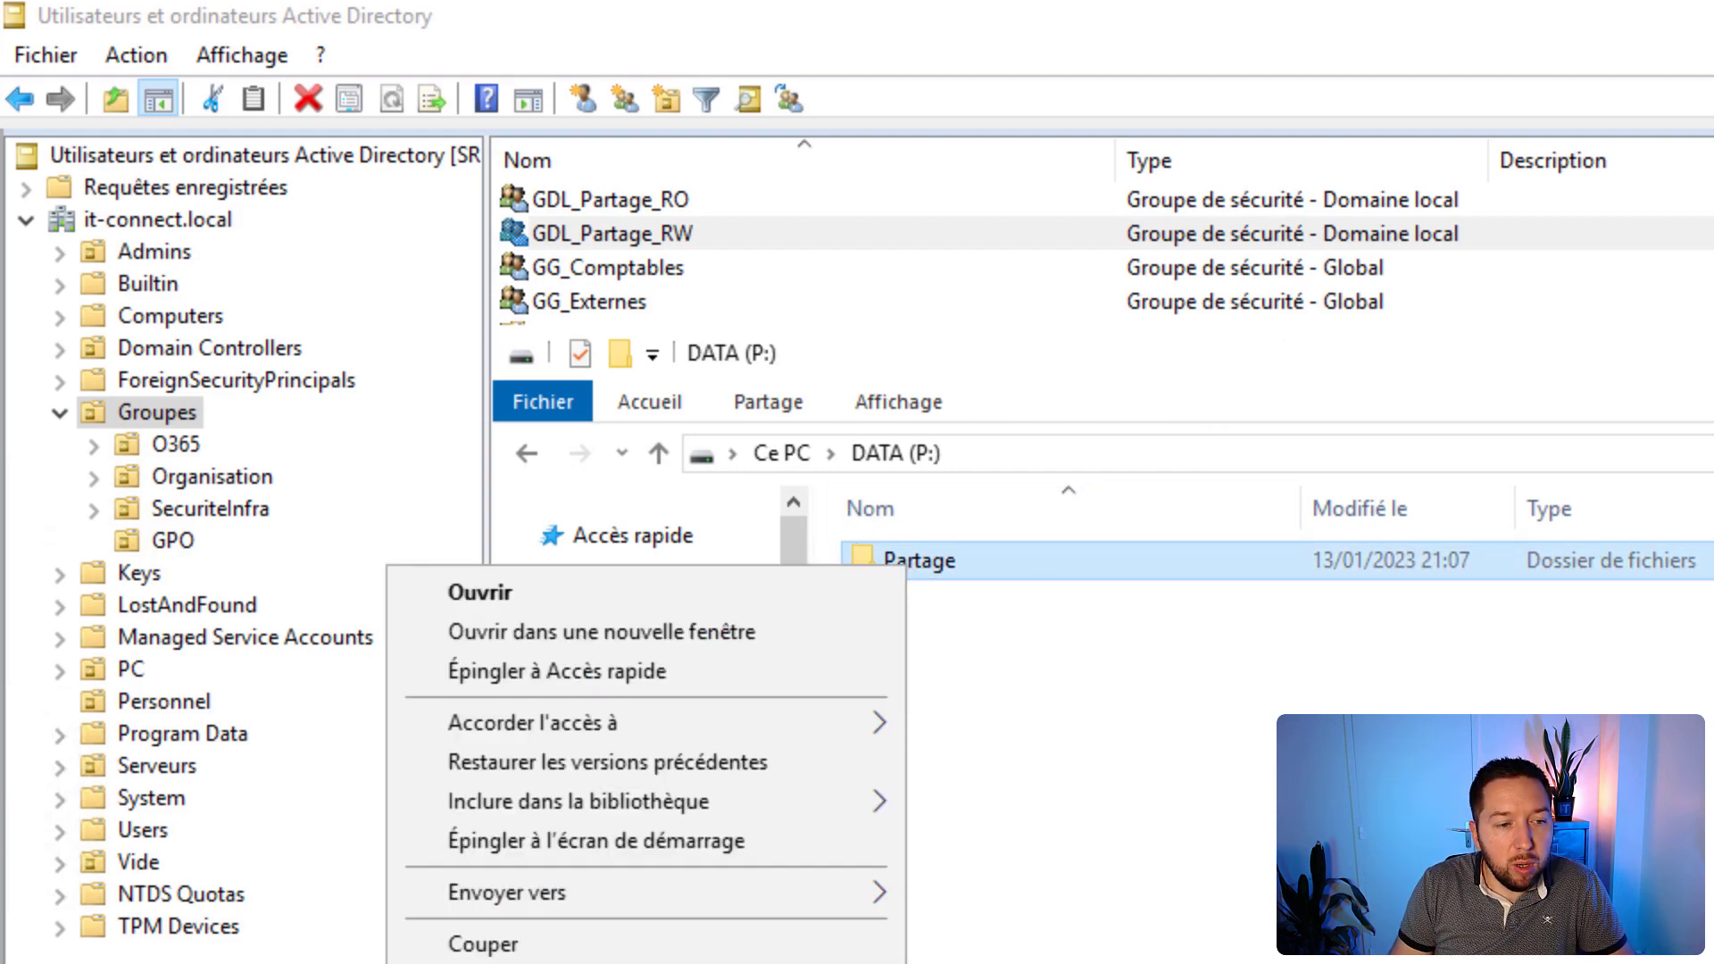
key(r)
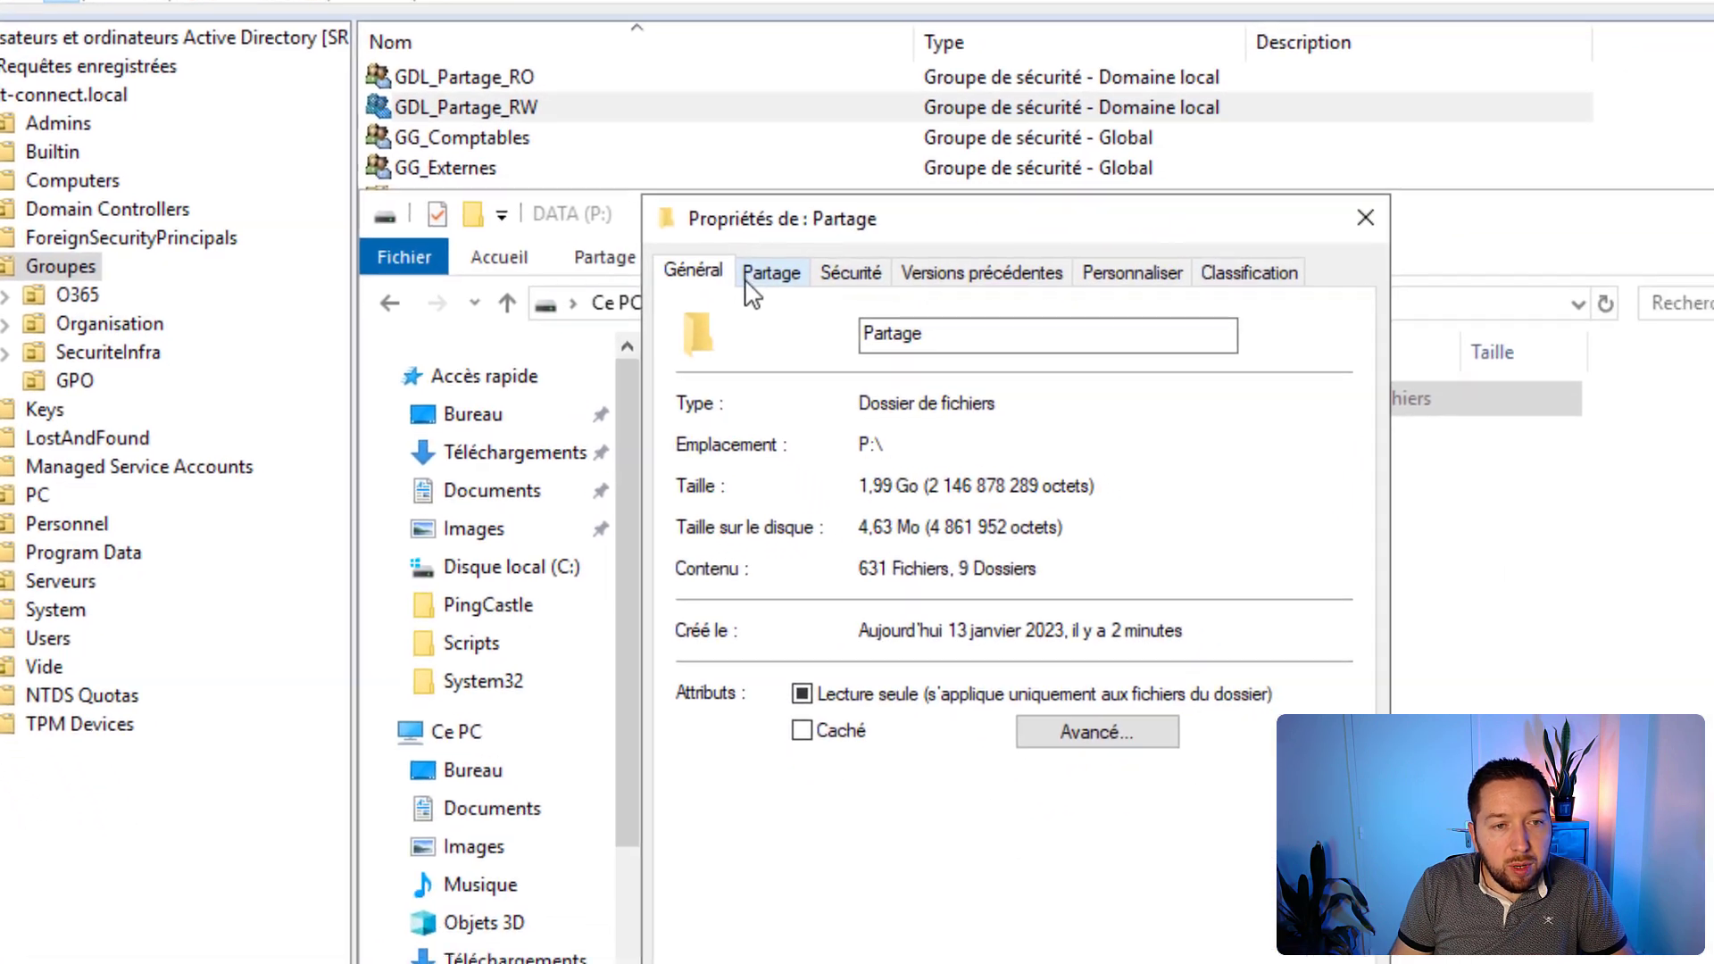
click(1057, 643)
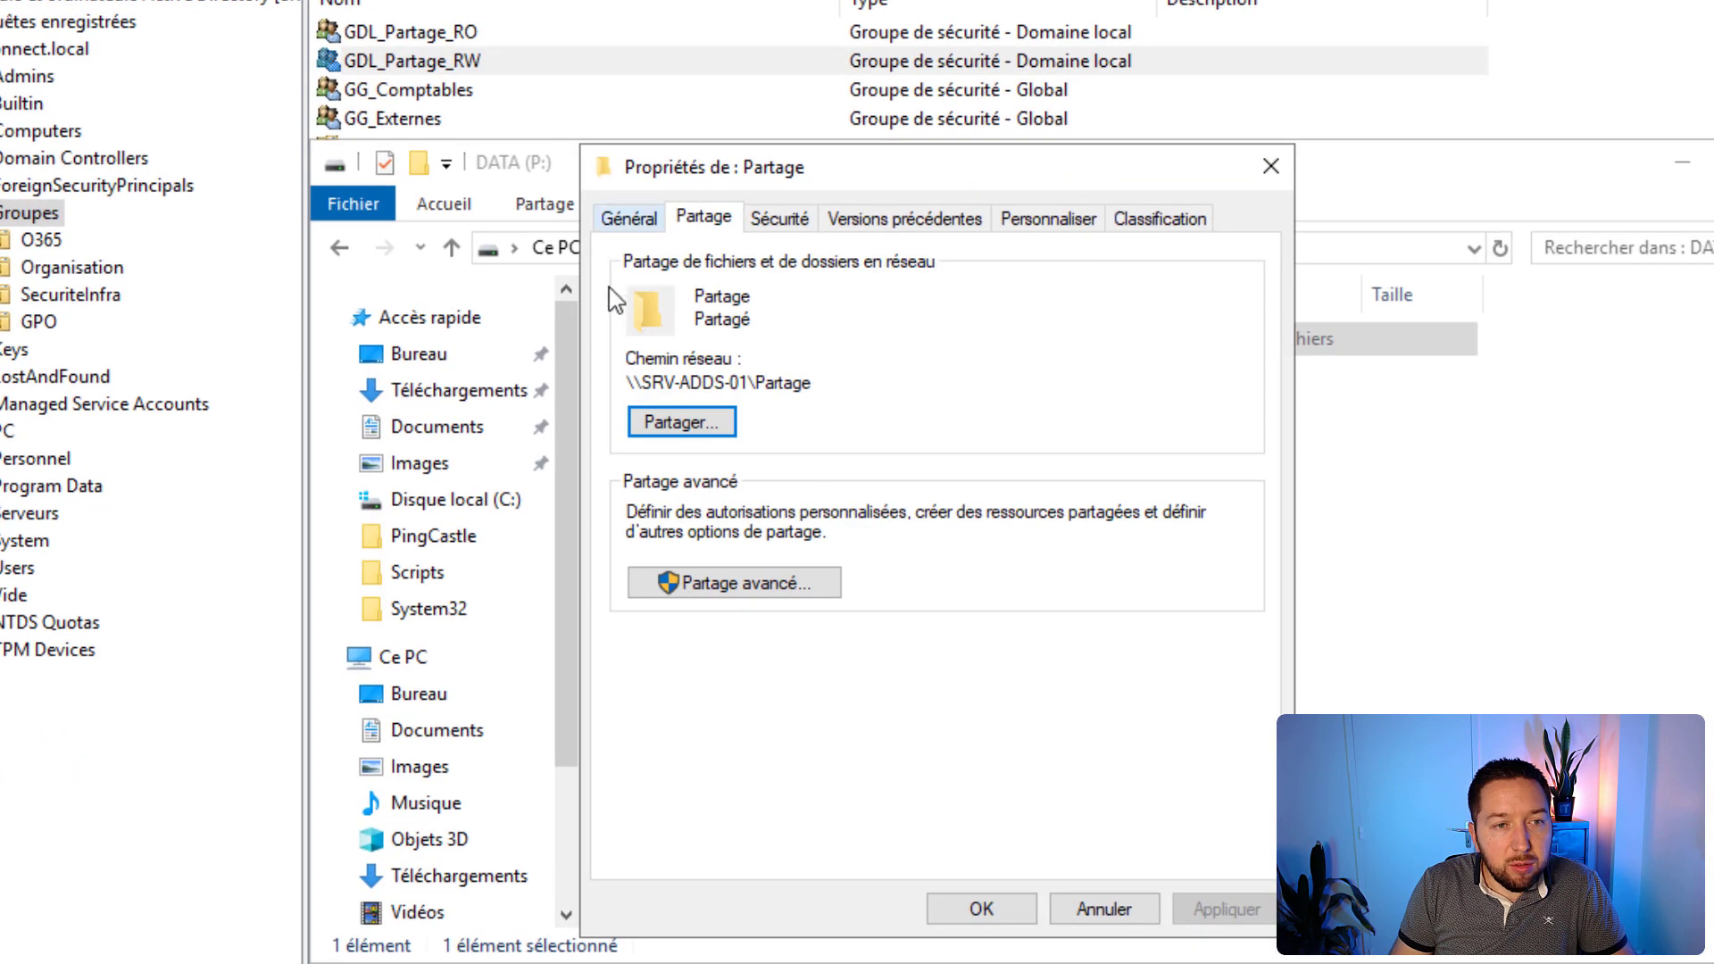
click(735, 585)
click(708, 636)
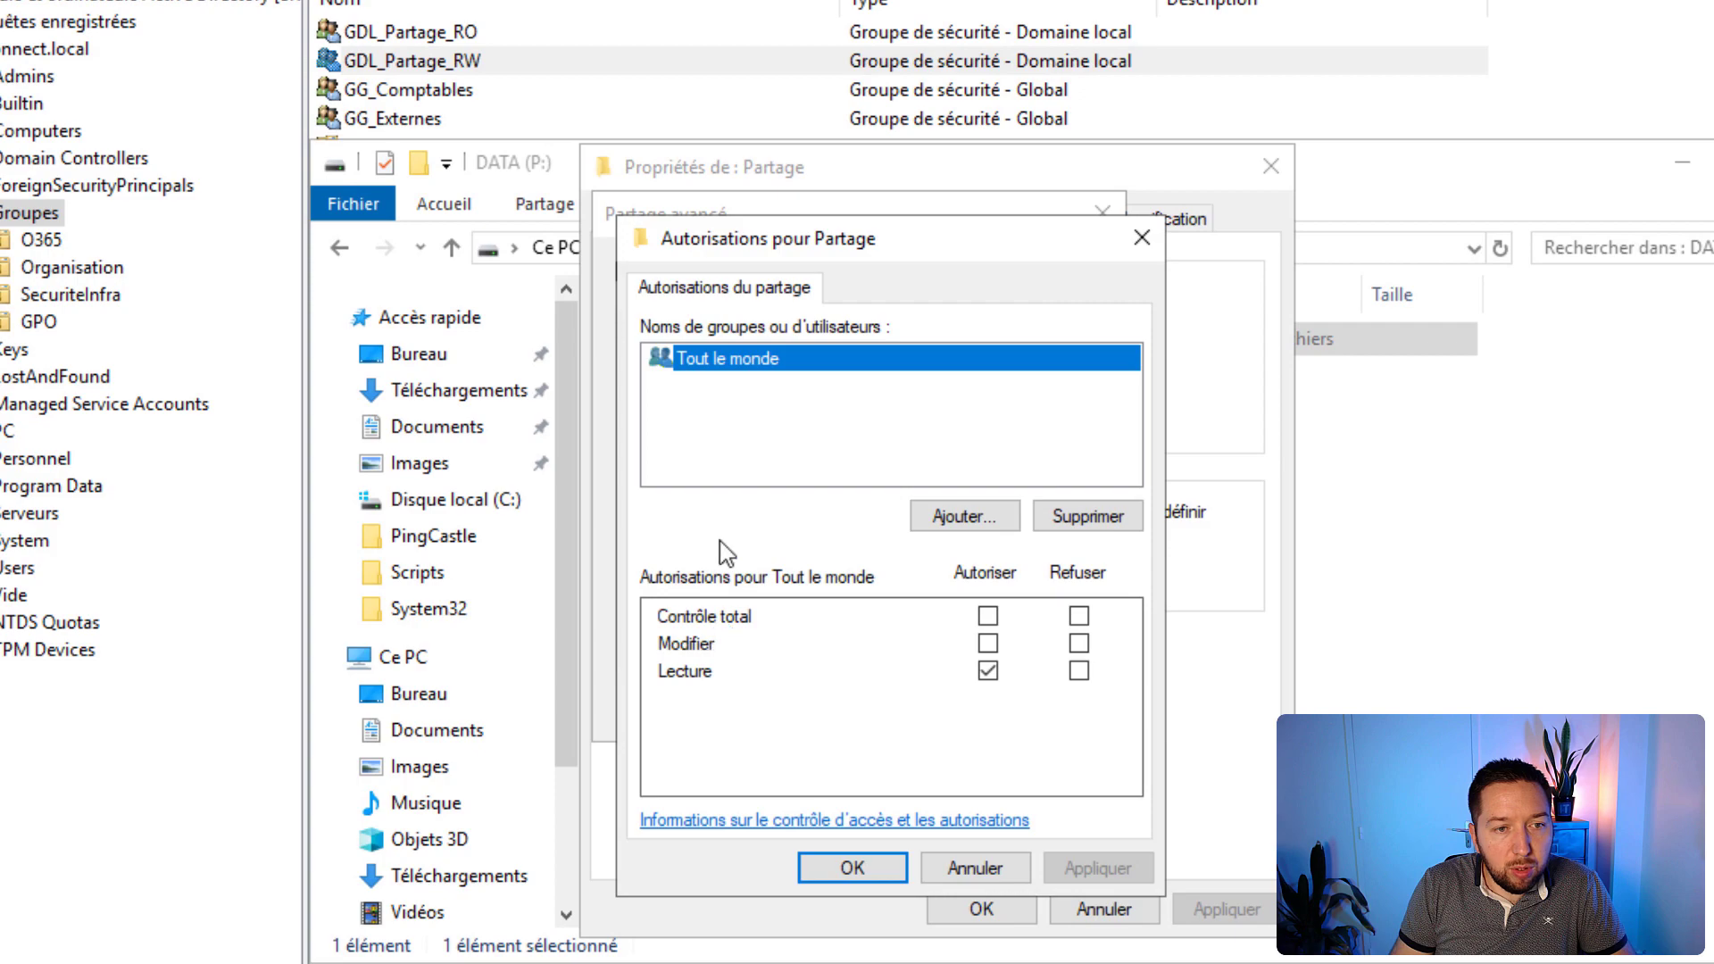
drag(769, 233, 692, 163)
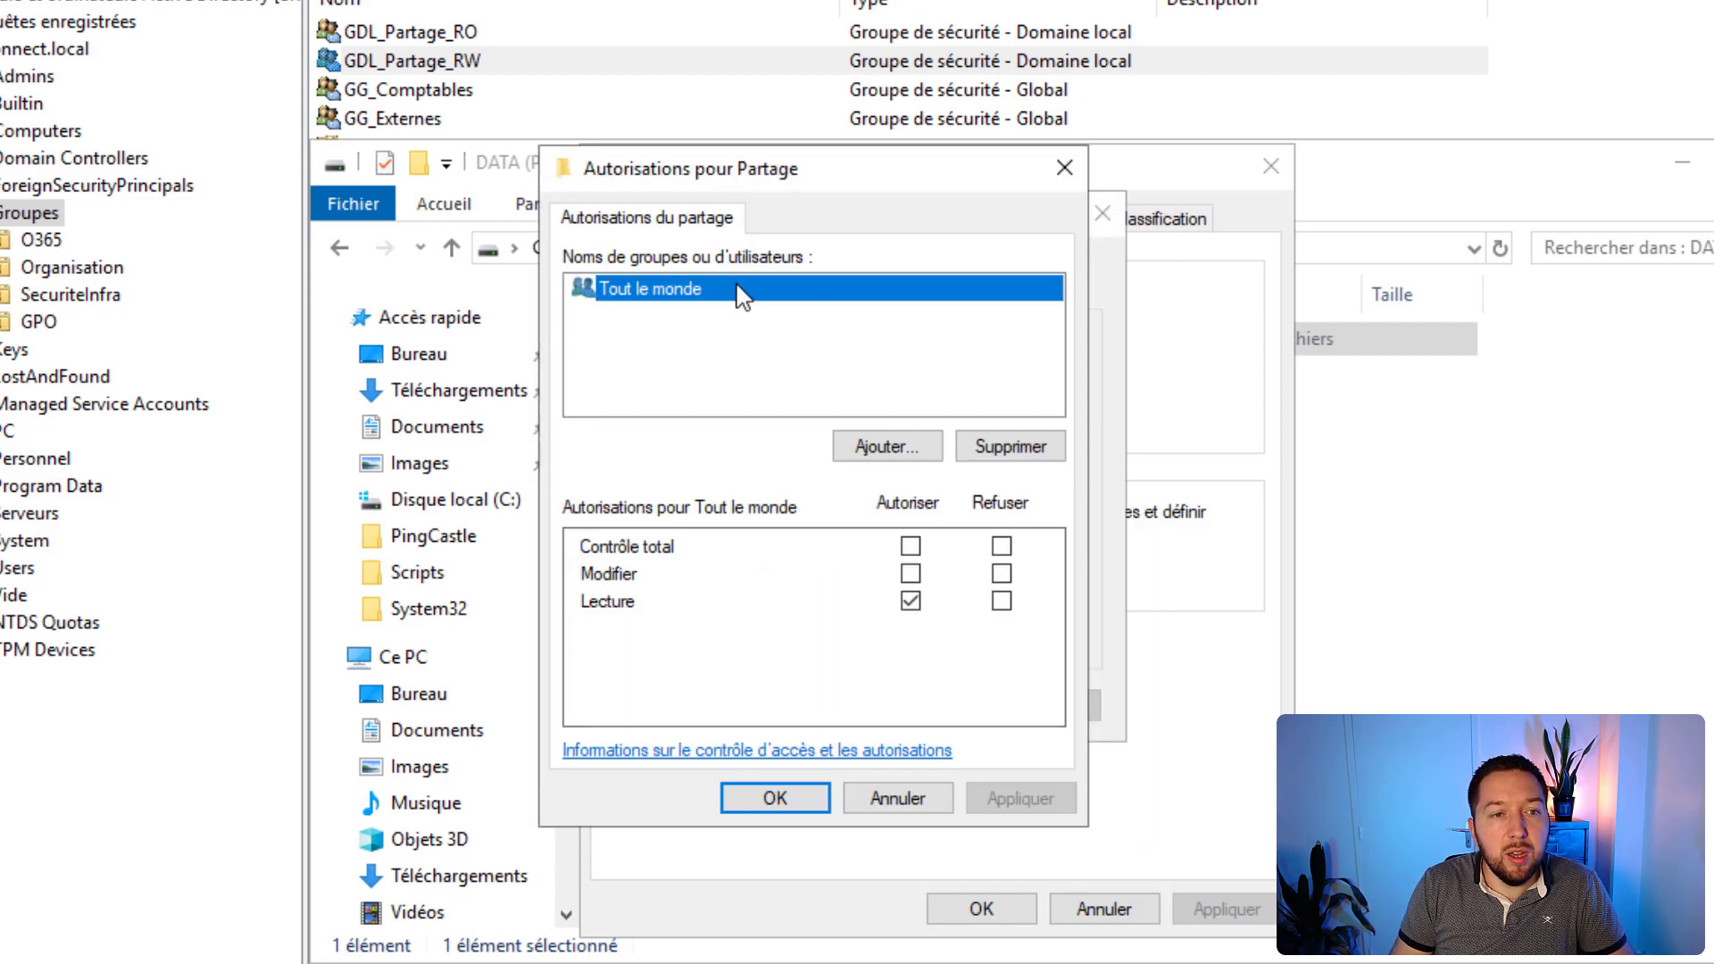
Replace Tout le monde in the share permissions with the Admins du domaine group and allow it Contrôle total
click(1053, 449)
click(913, 452)
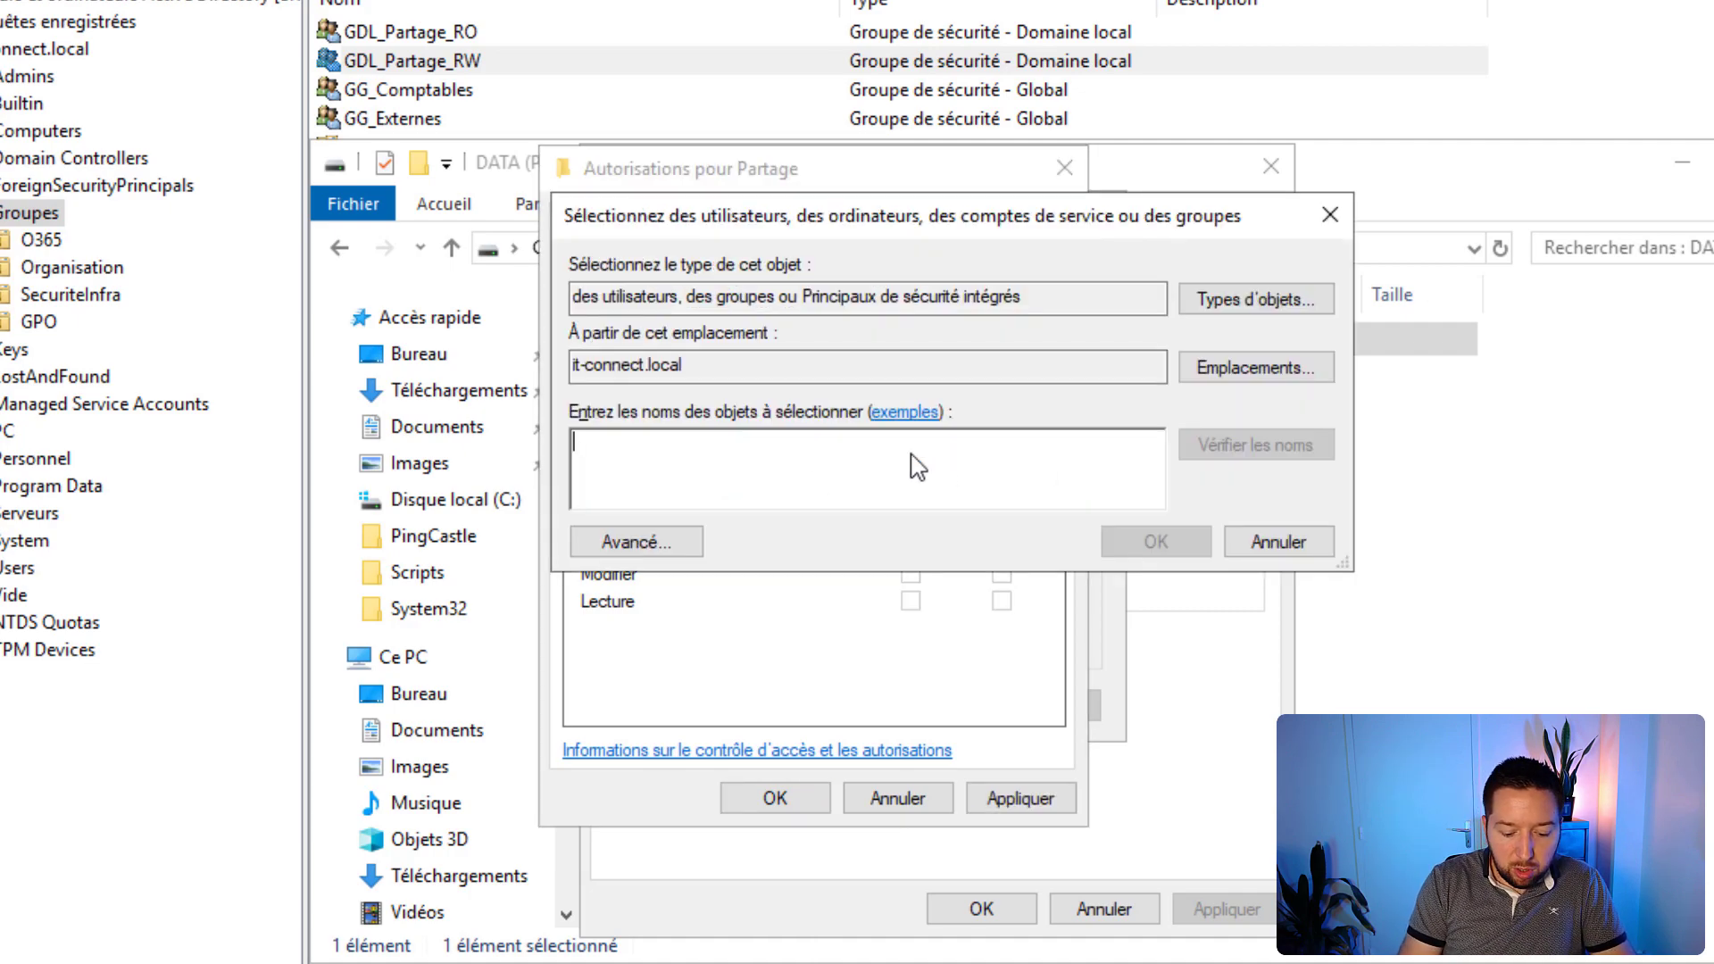
text(Admins)
key(Return)
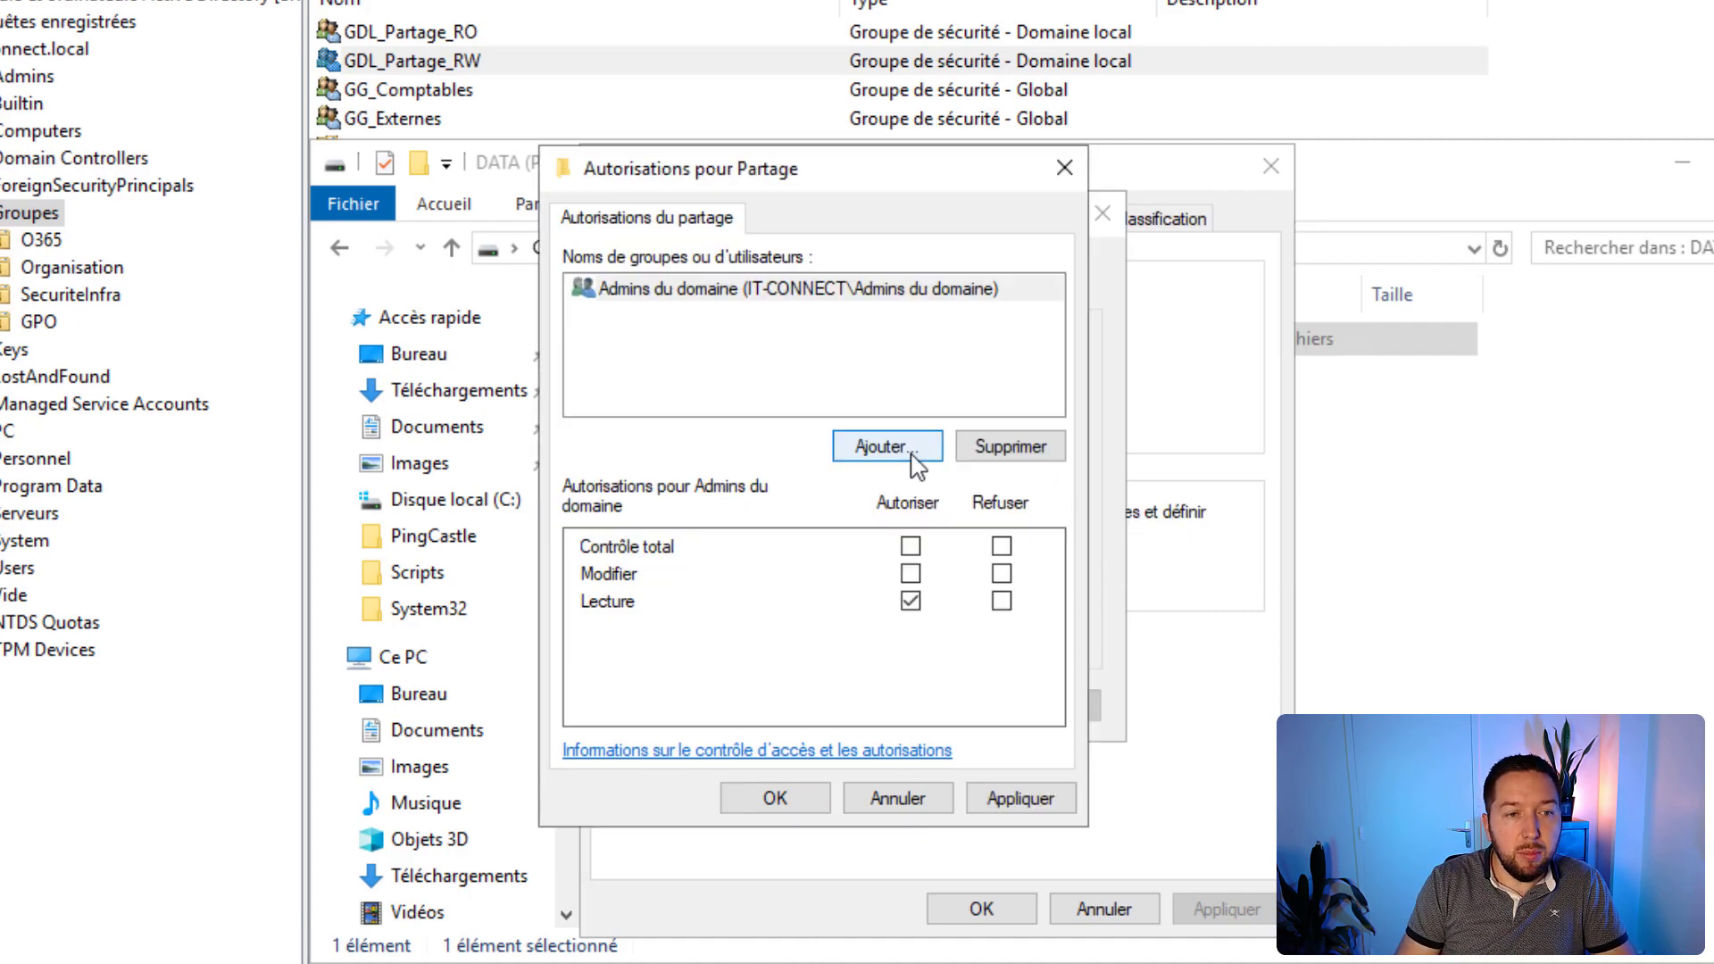
click(910, 546)
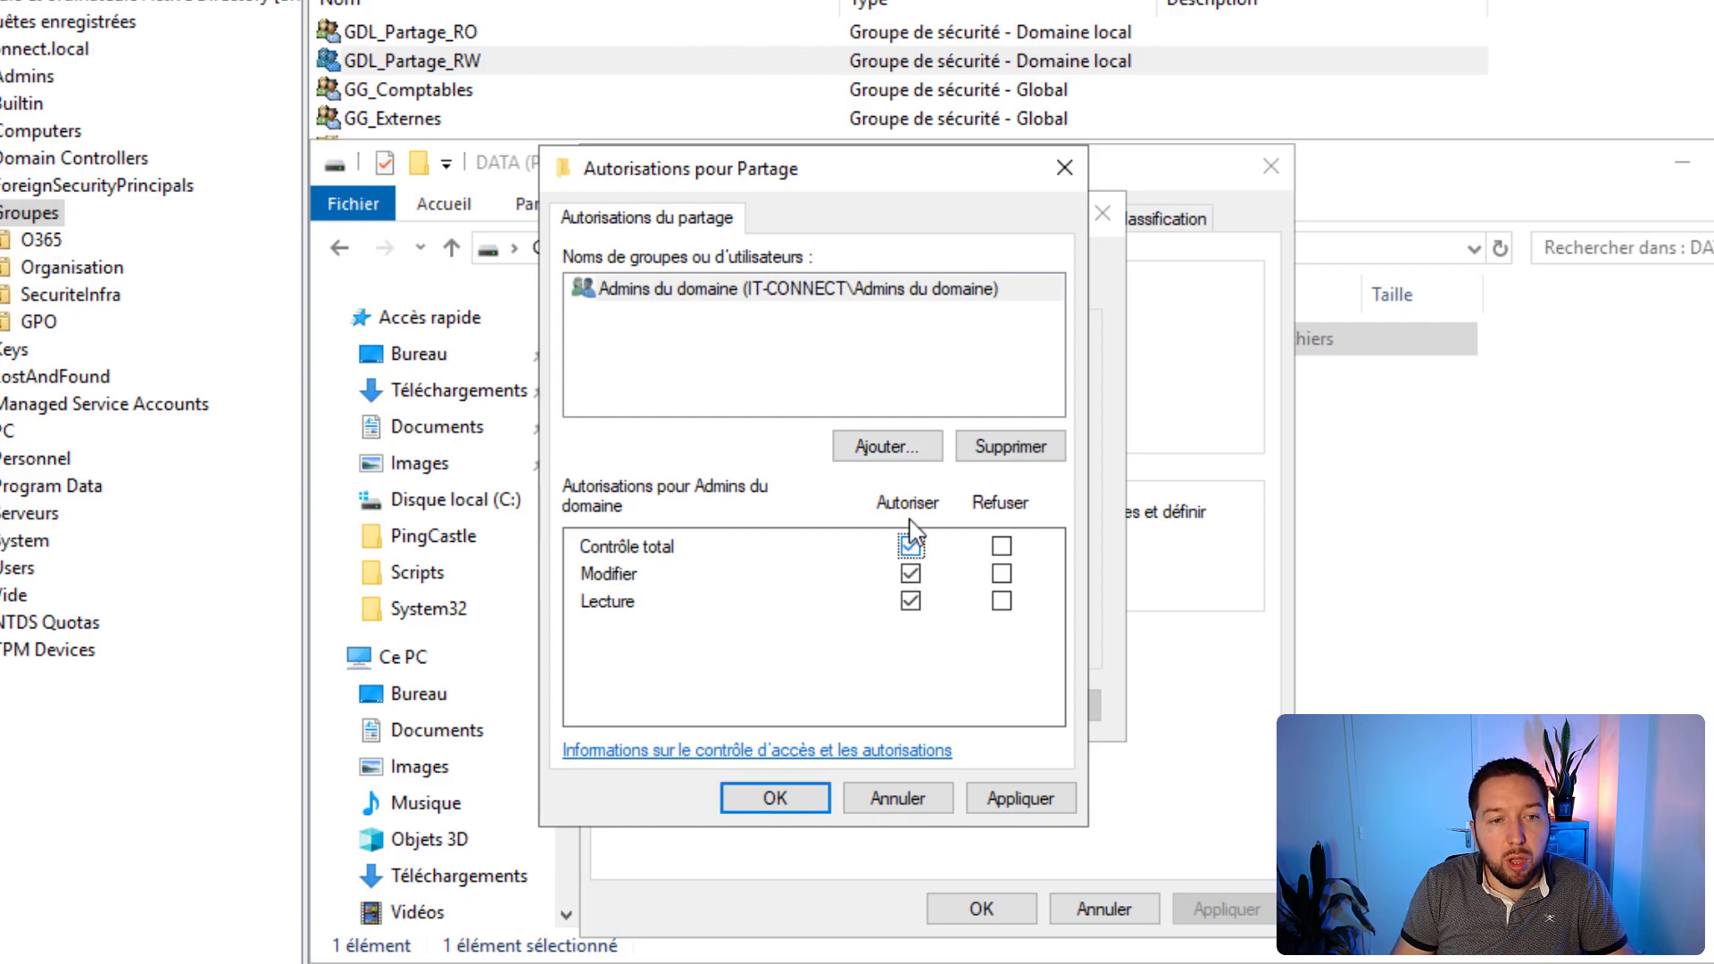
Add the GDL_Partage_RO group to the Partage share permissions with Lecture access
click(884, 452)
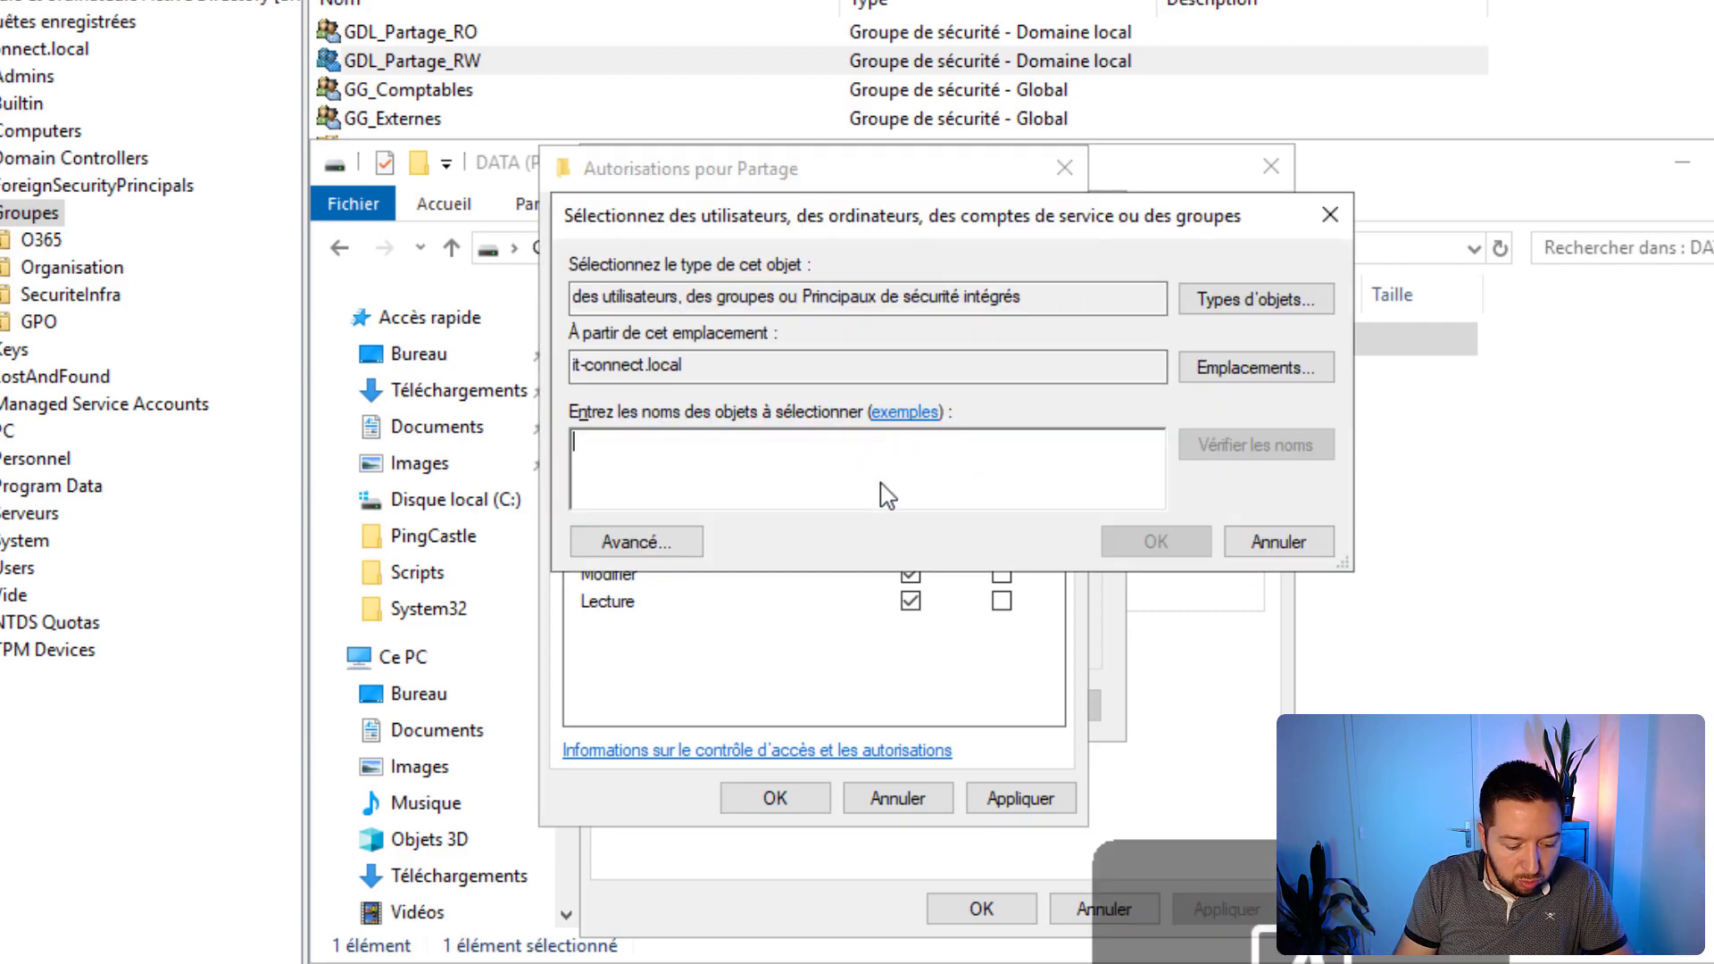
text(GDL_)
key(Return)
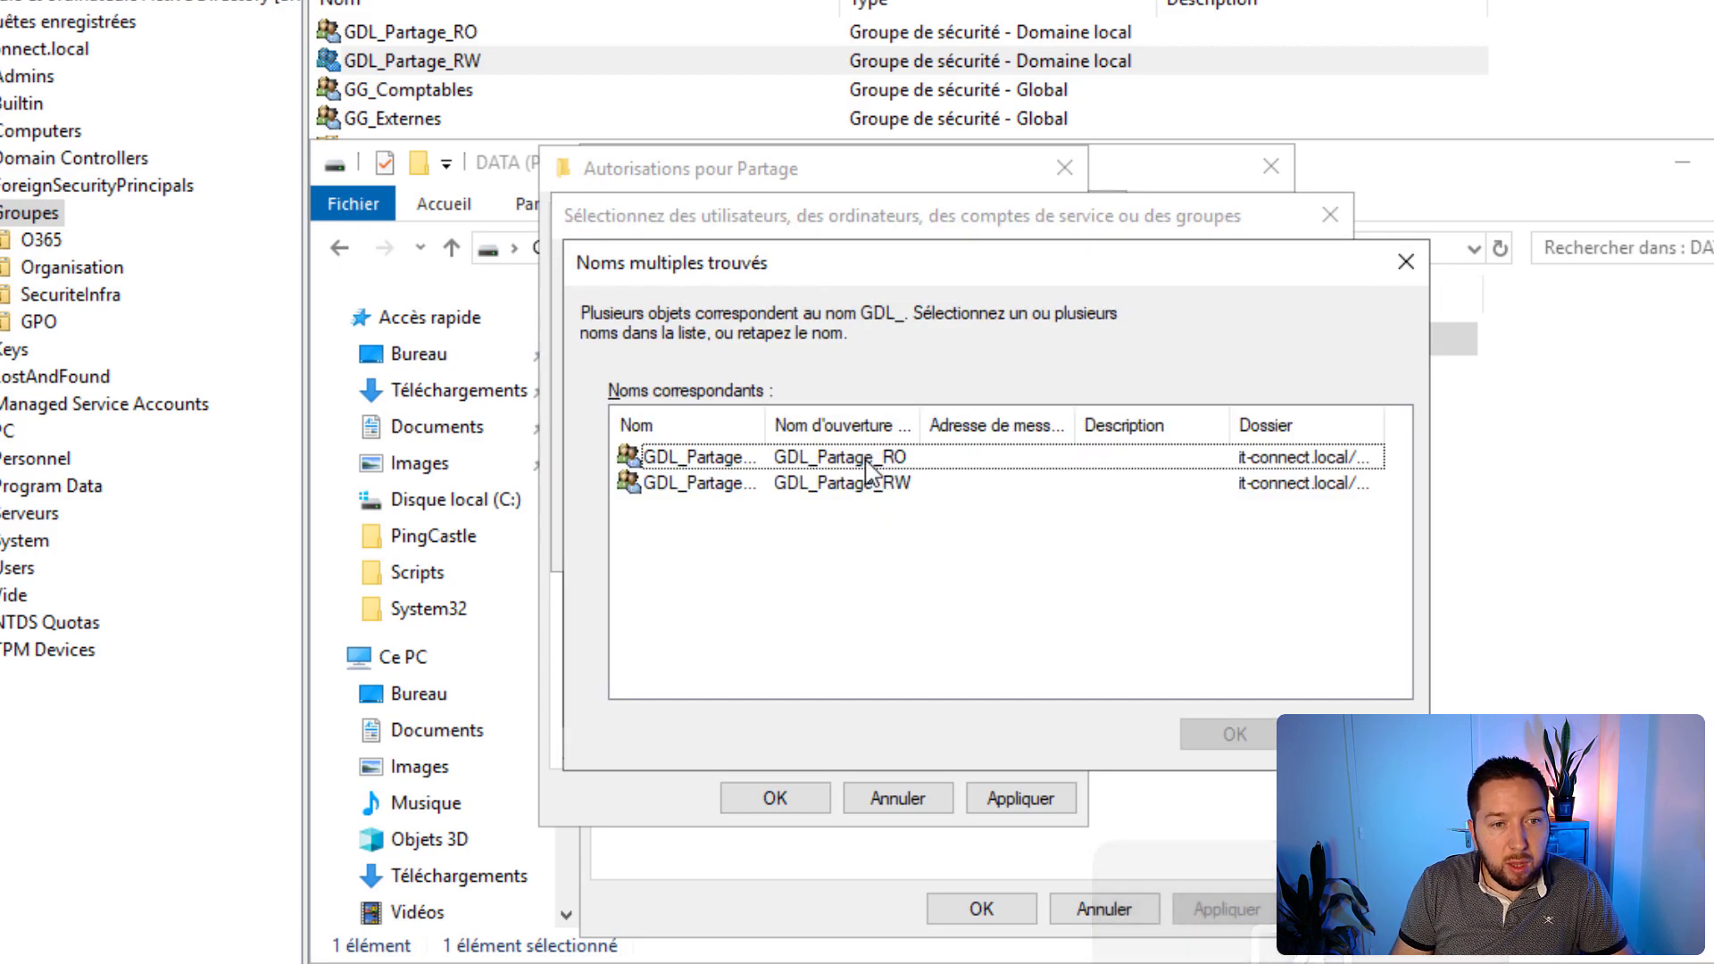
key(Return)
key(Return)
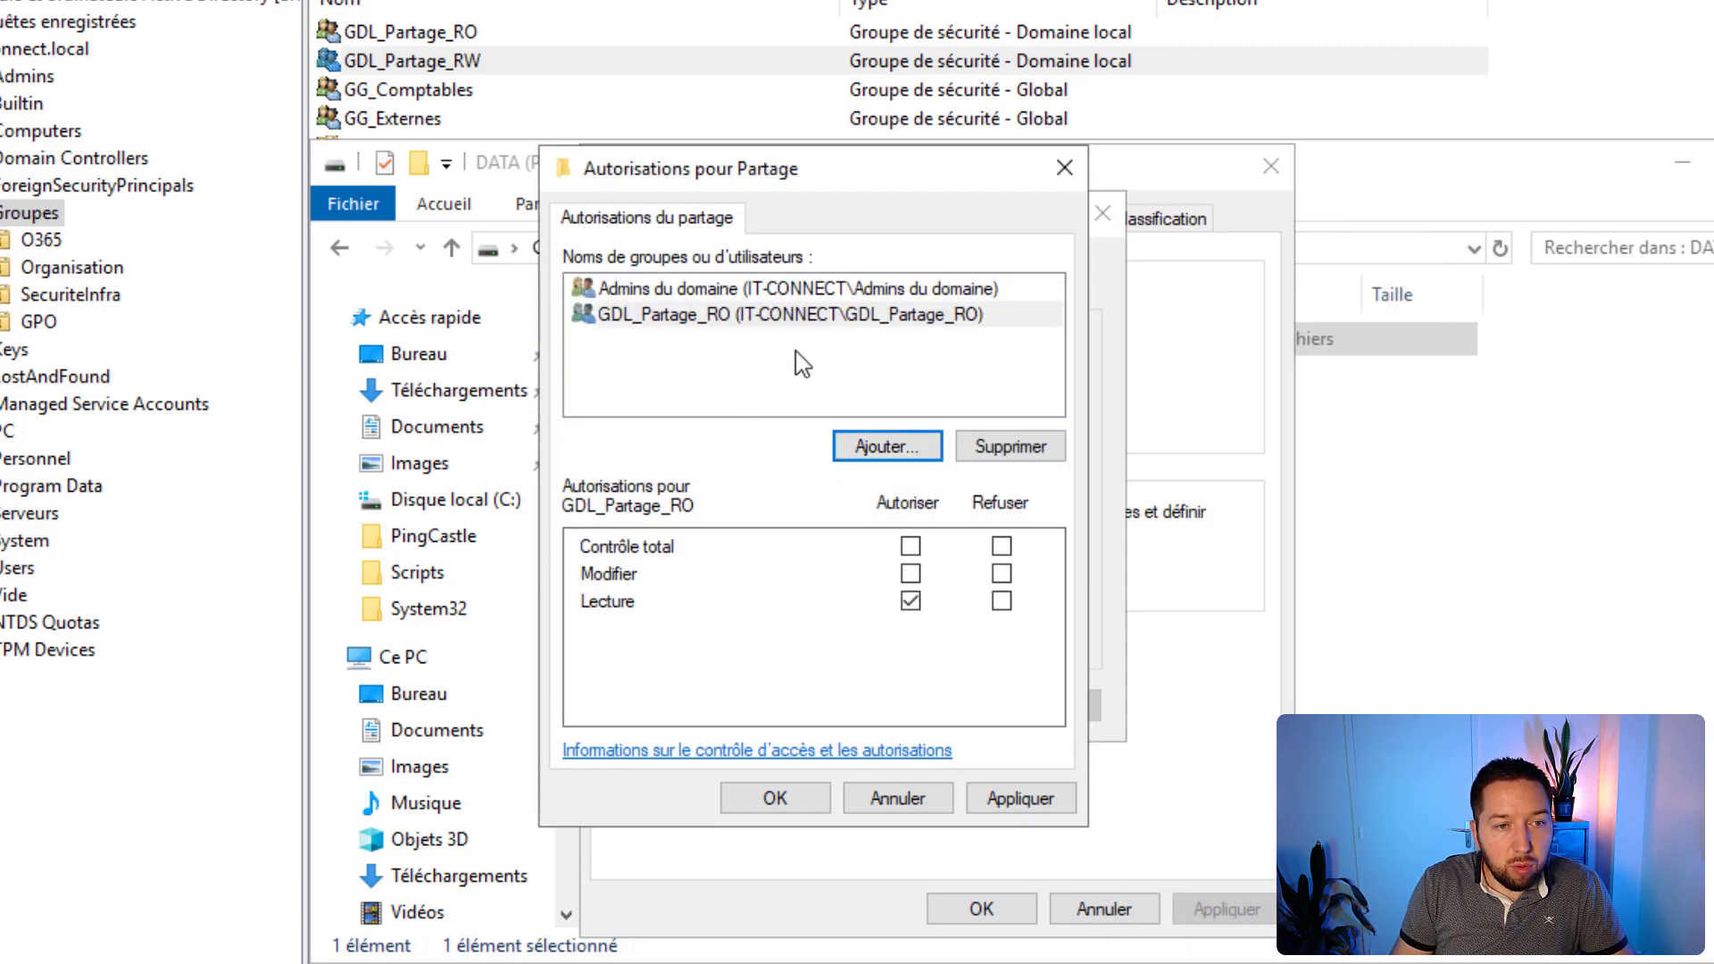
Add the GDL_Partage_RW group to the share permissions, allow it Modifier, and apply the advanced sharing settings
click(909, 449)
text(GDL_)
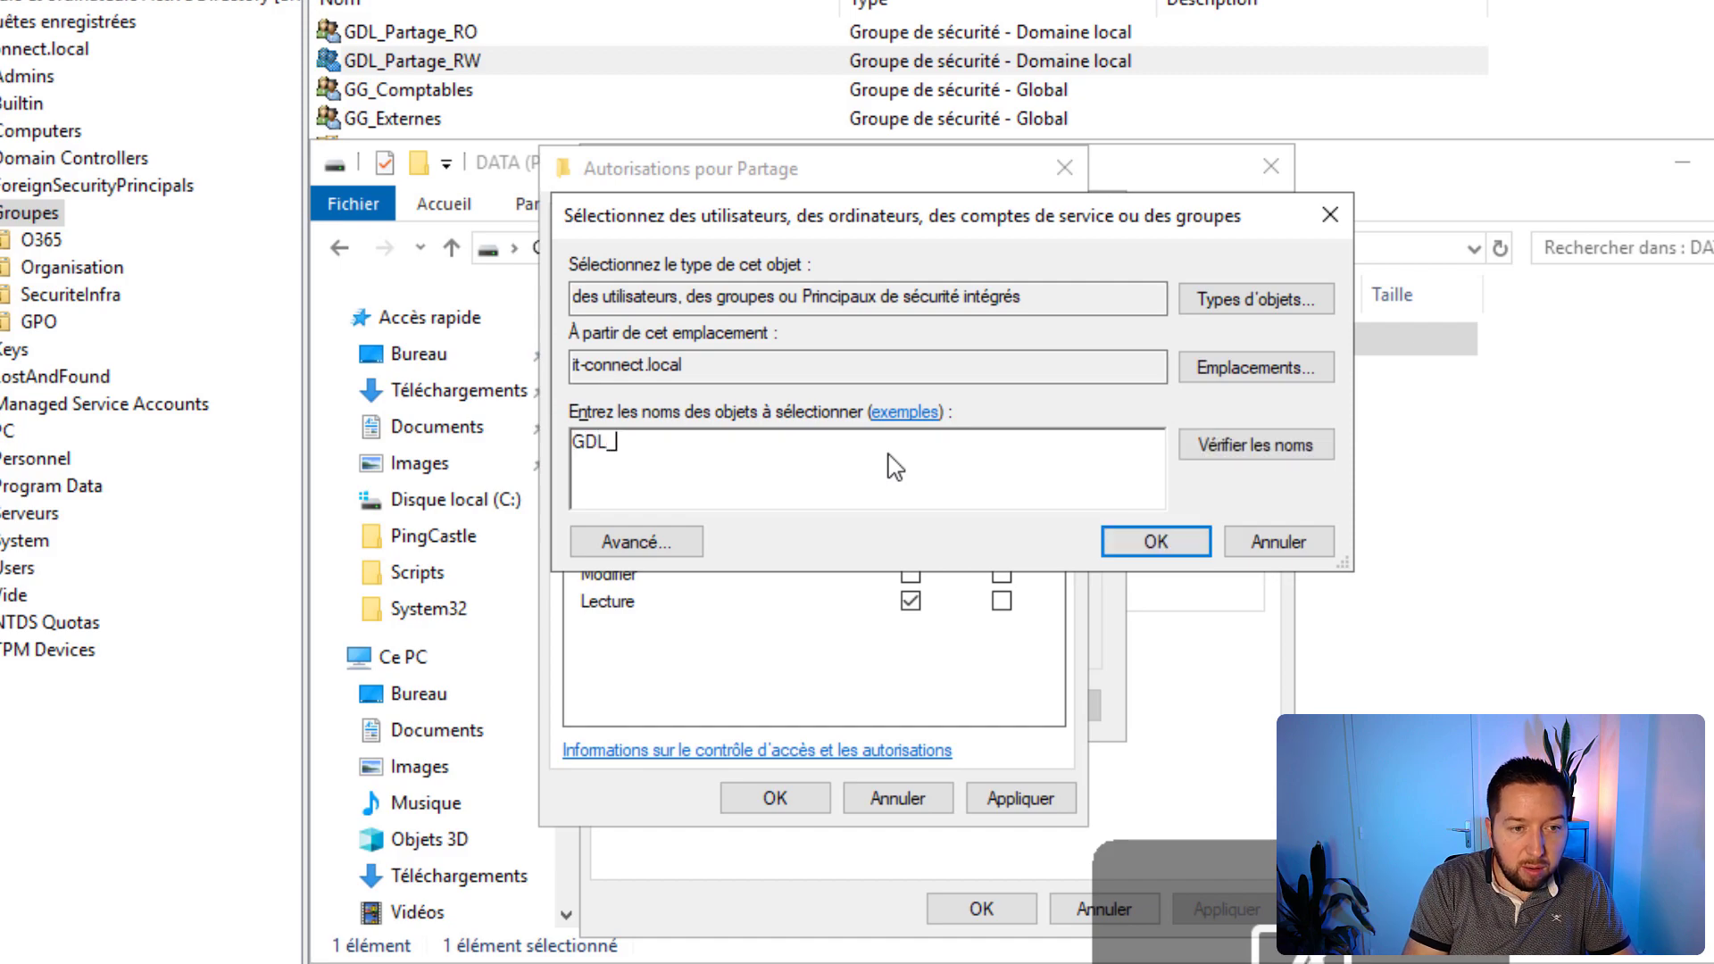
key(Return)
click(896, 479)
key(Return)
key(Return)
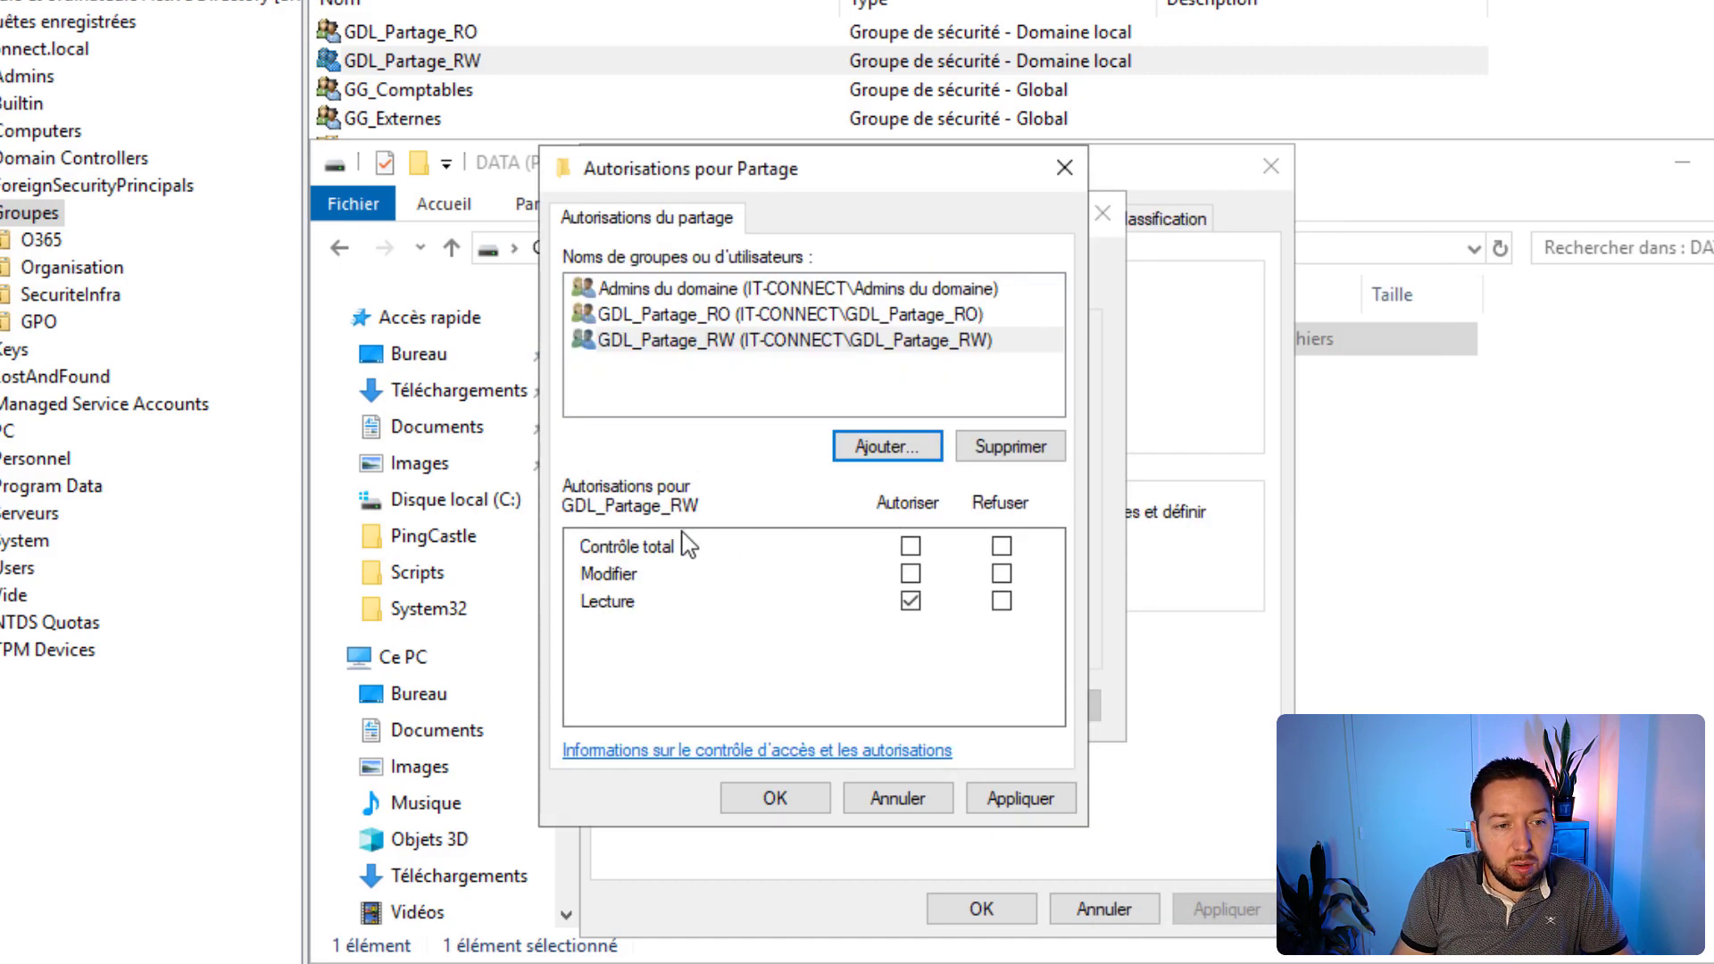
click(911, 574)
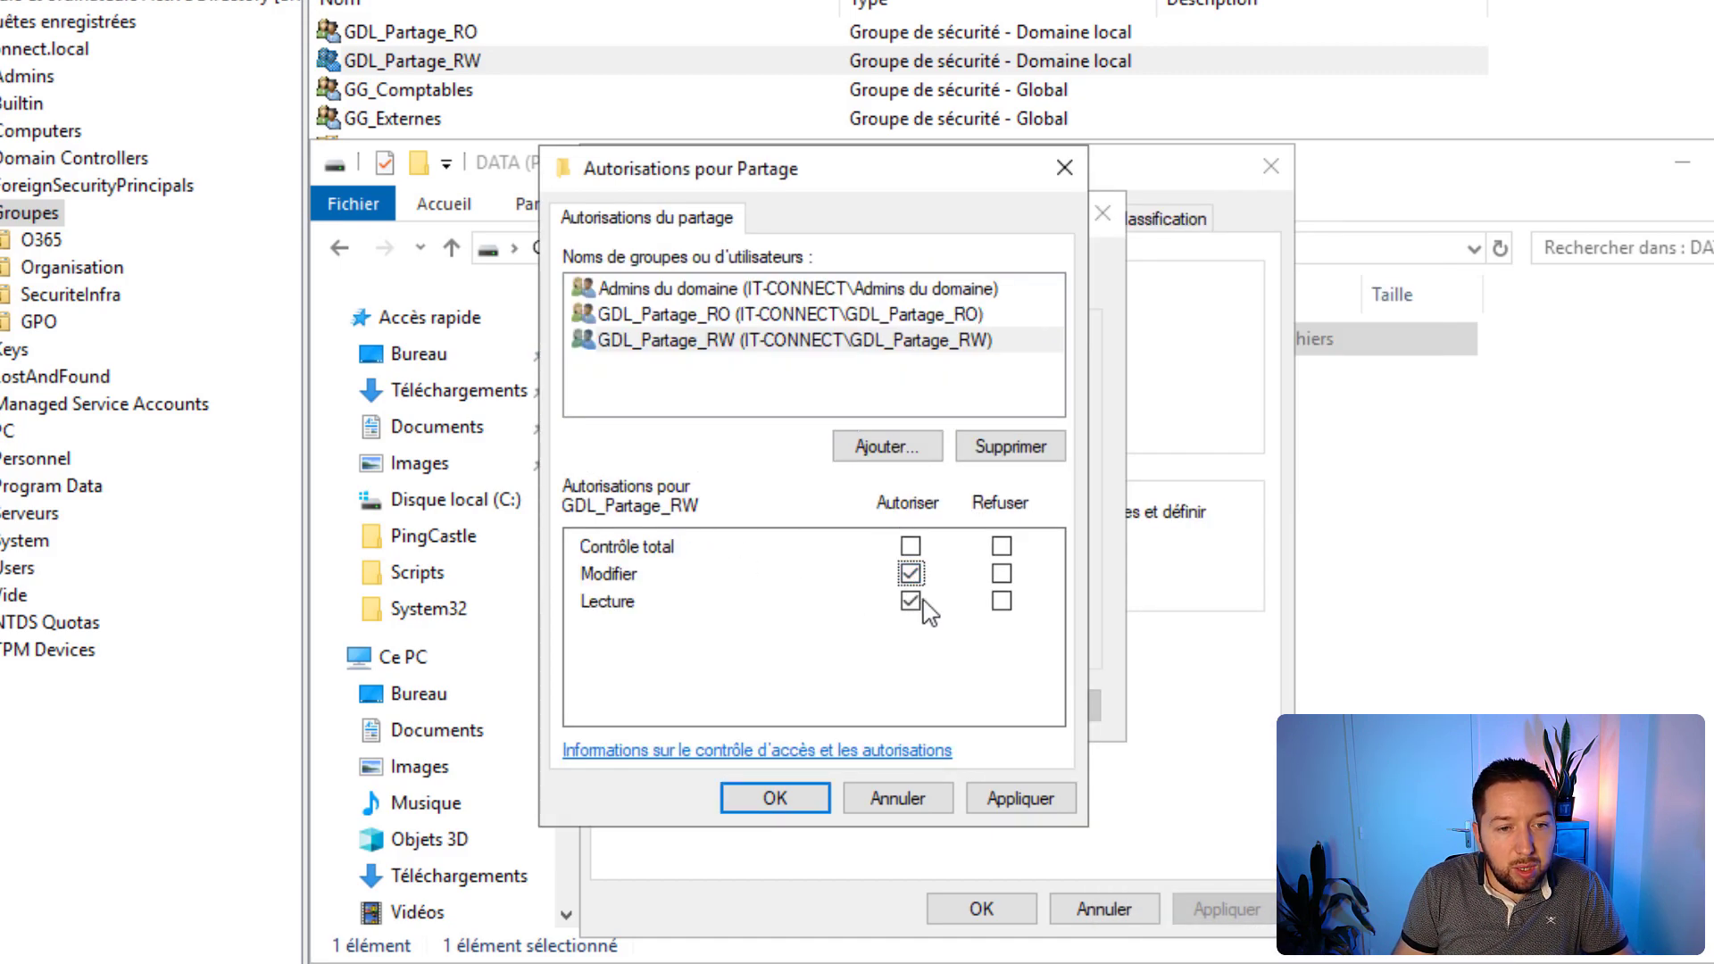
click(1027, 801)
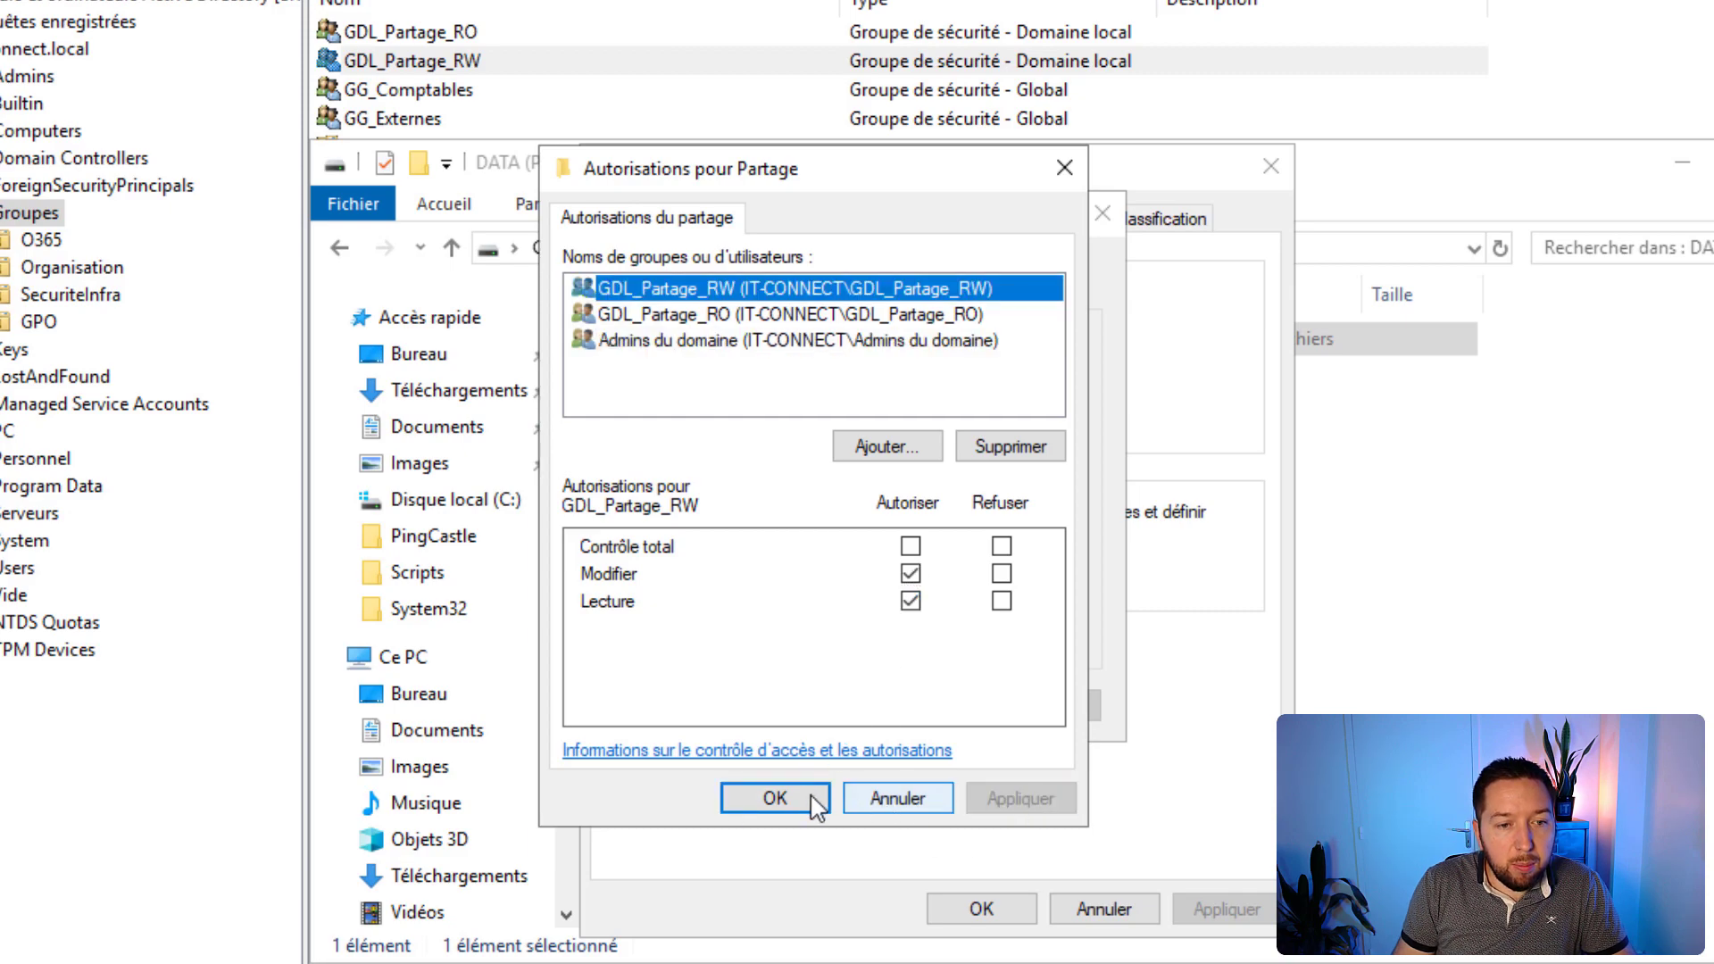
click(775, 798)
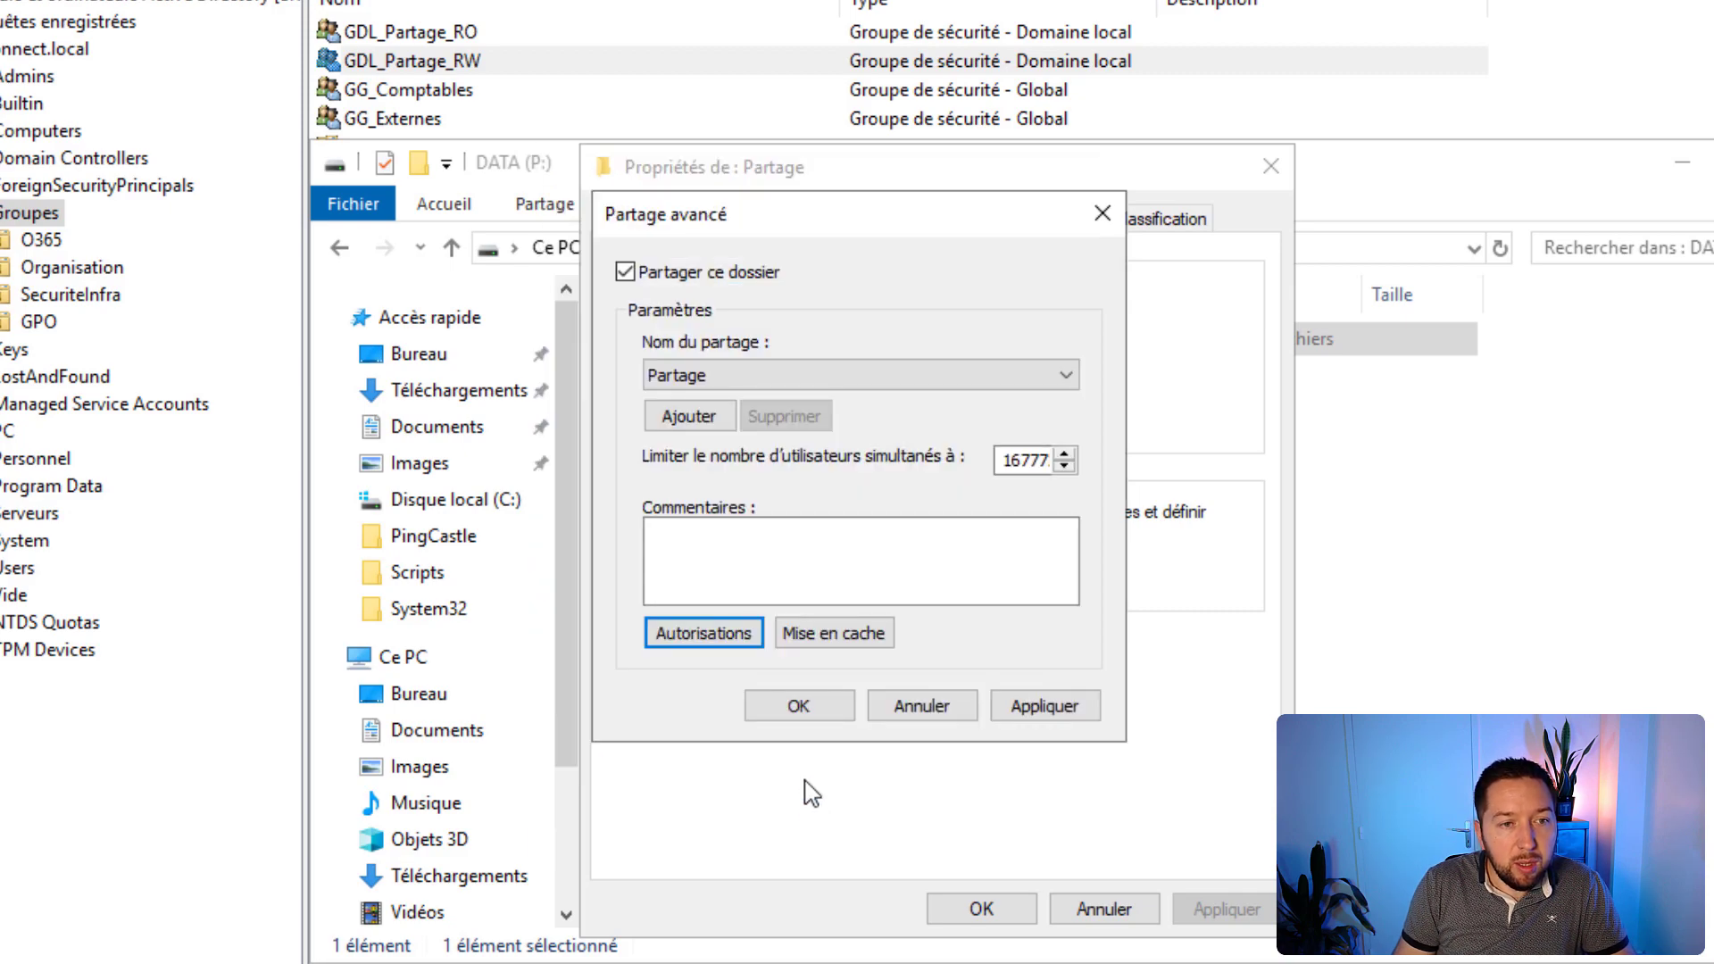
click(839, 710)
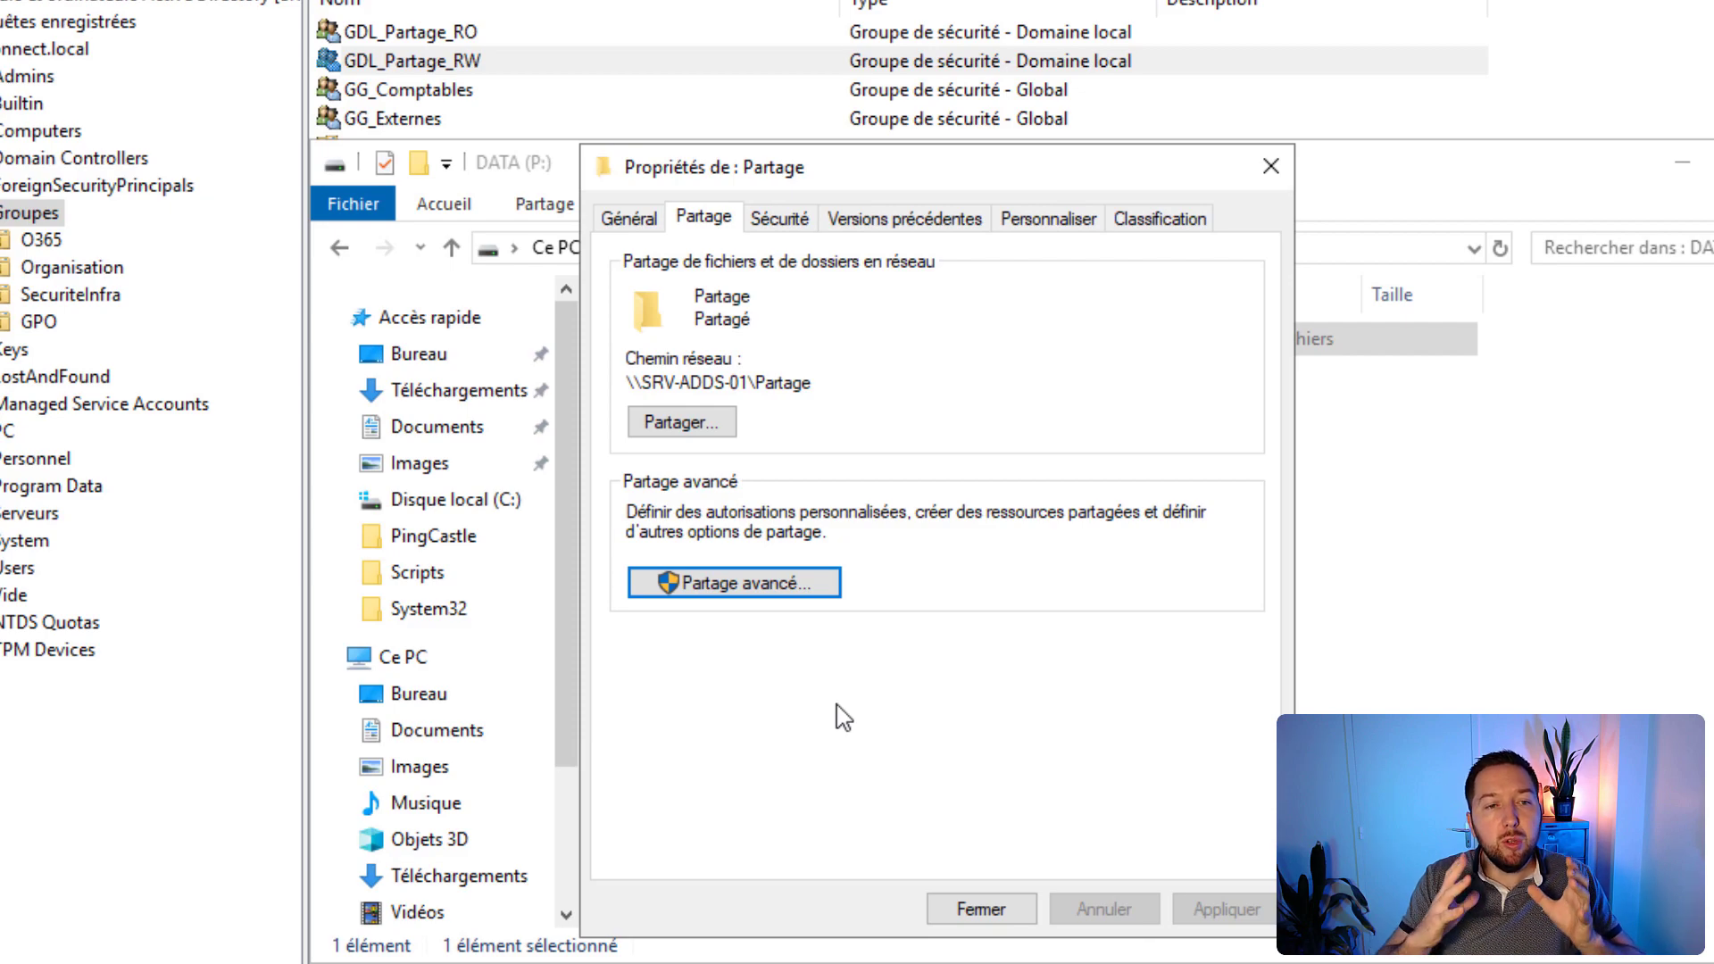
Disable inheritance in the Partage folder's advanced security settings, converting the inherited permissions into explicit ones
click(765, 228)
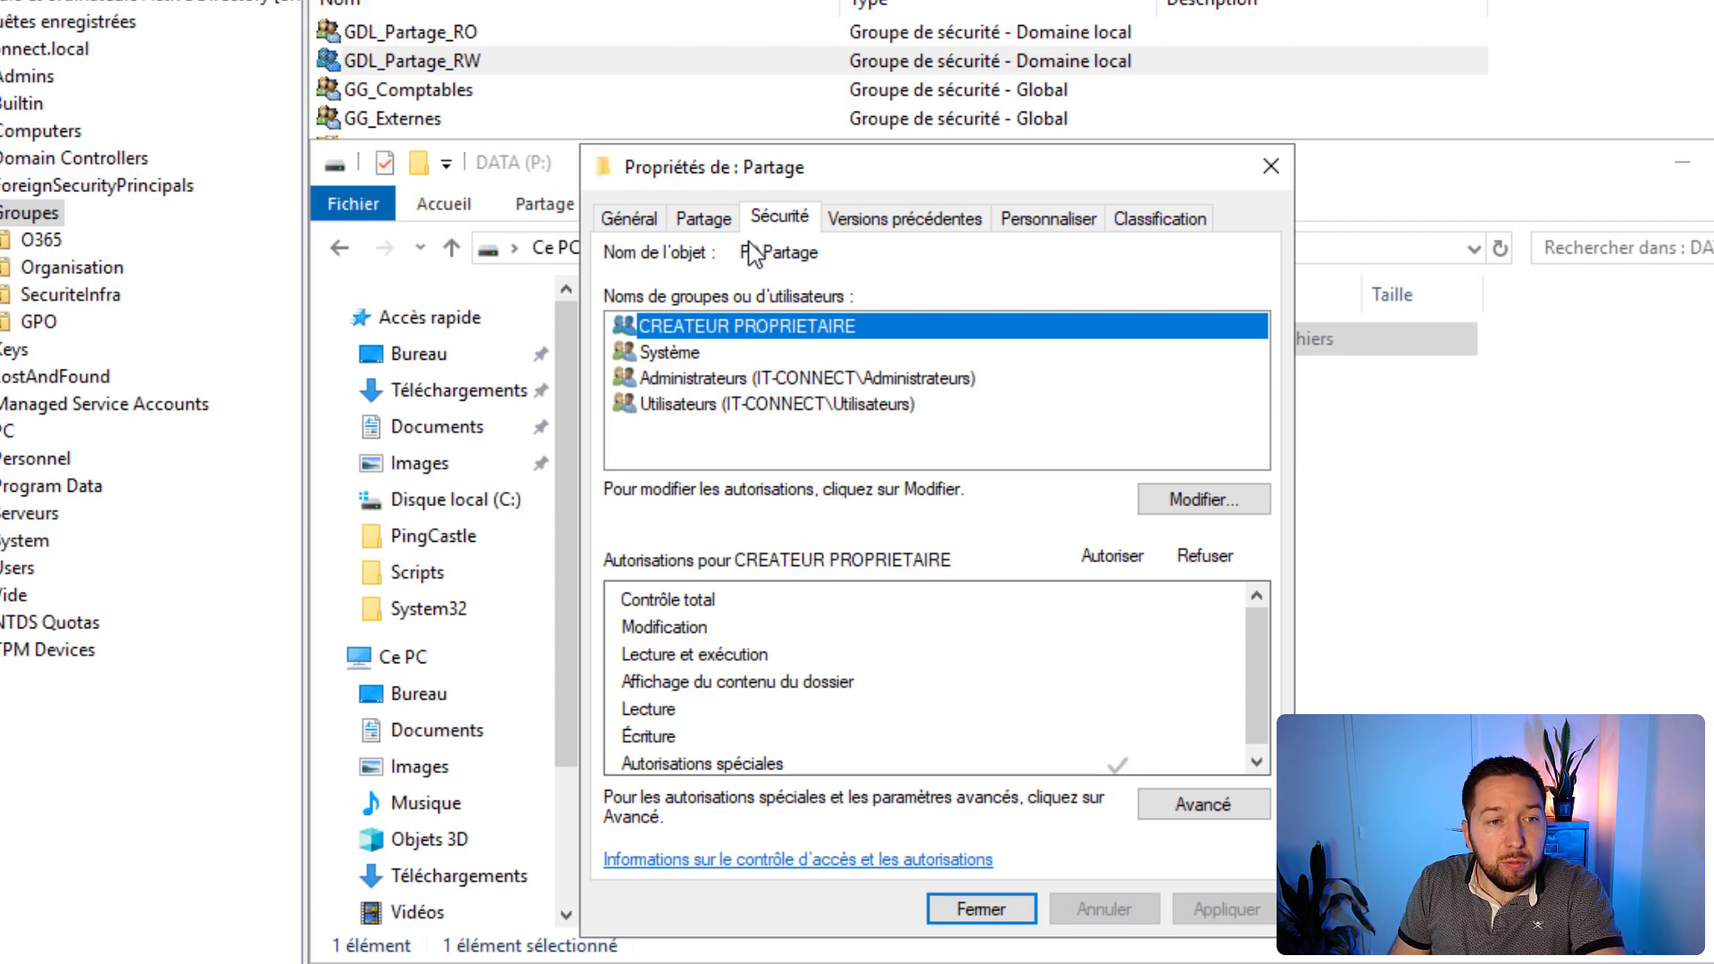
click(815, 459)
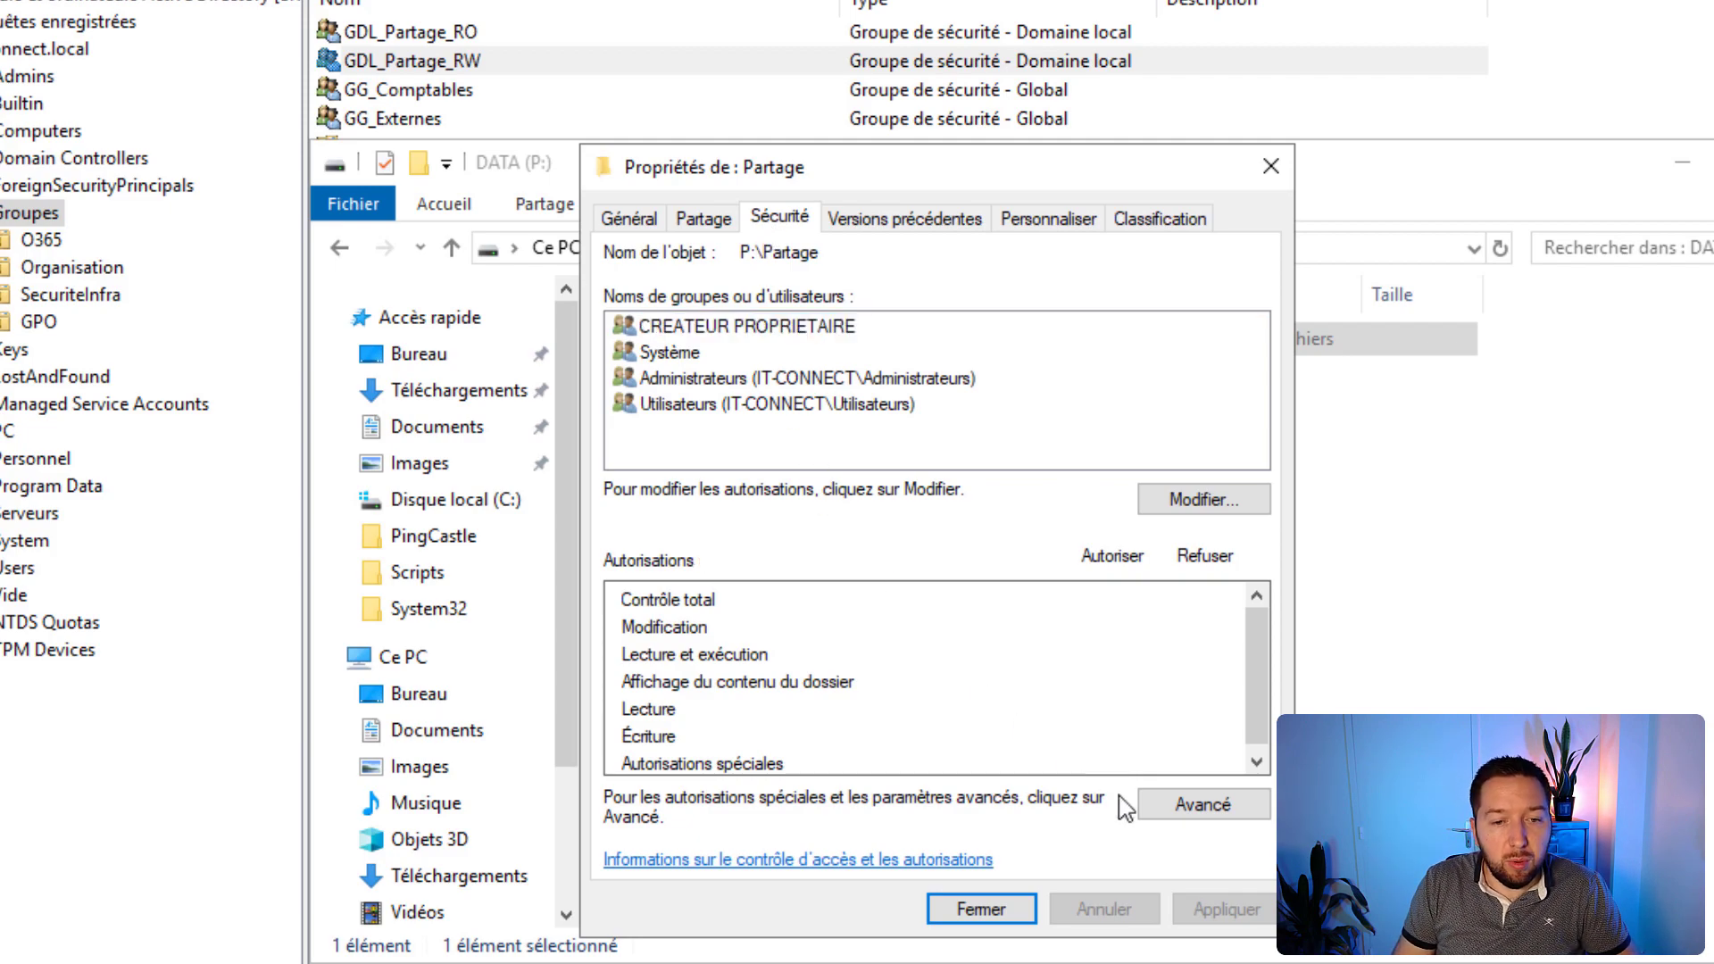
click(1182, 813)
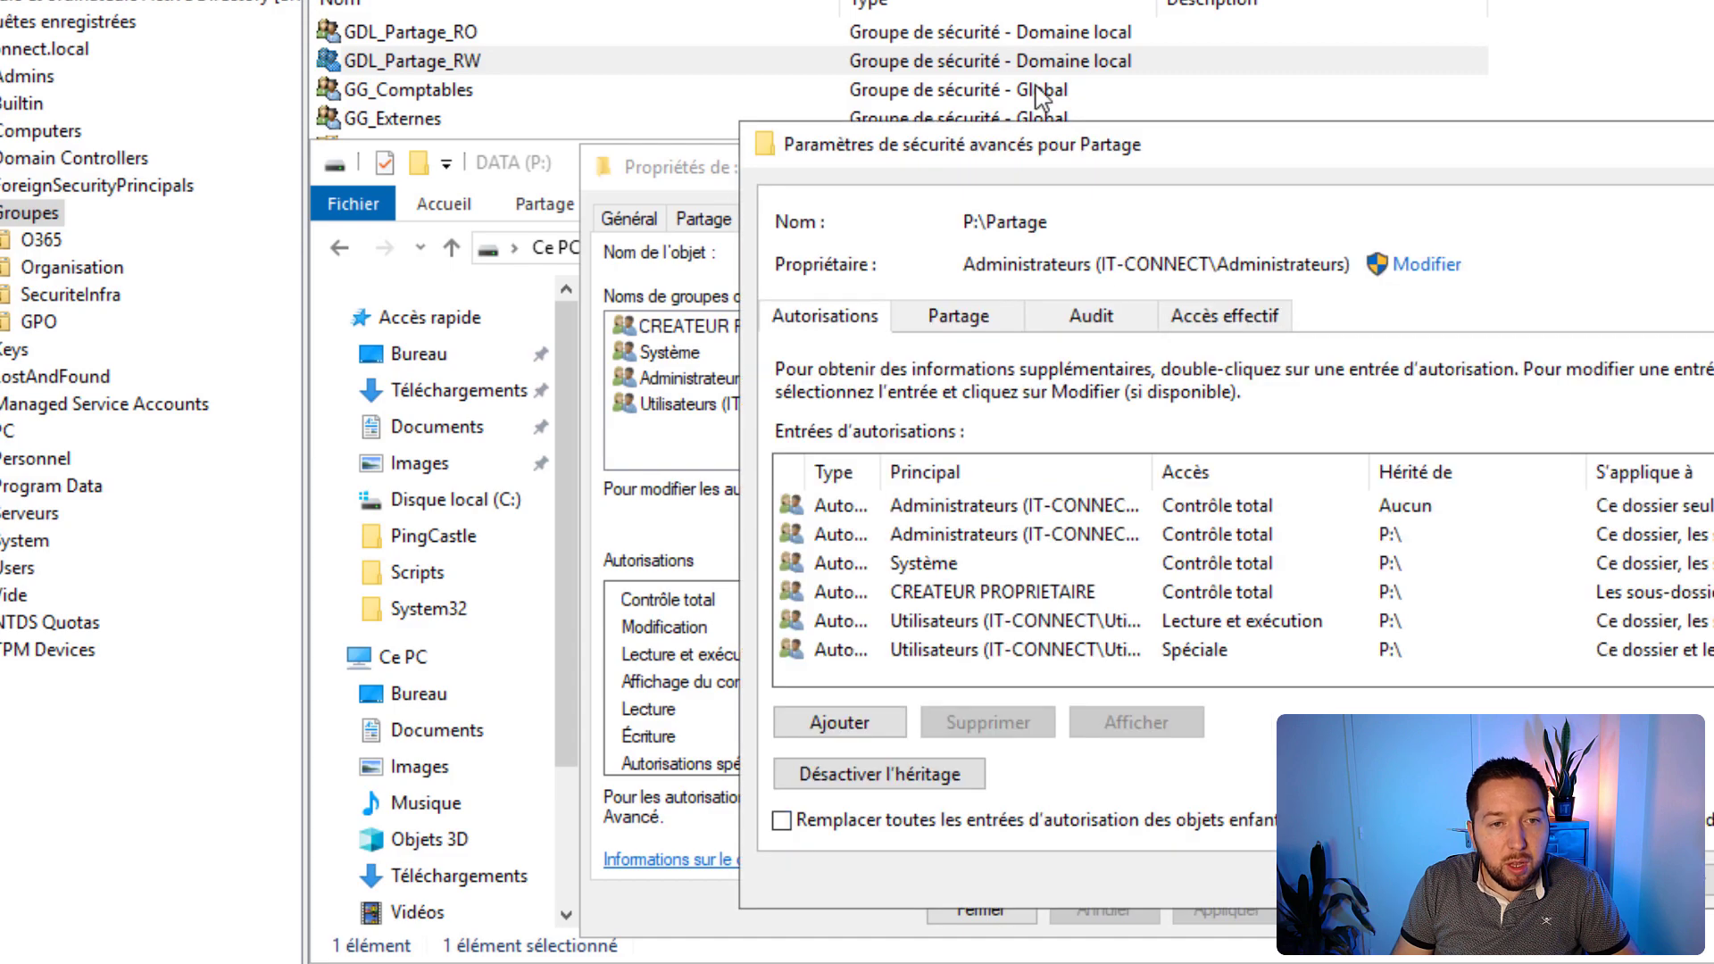
drag(1042, 165, 872, 172)
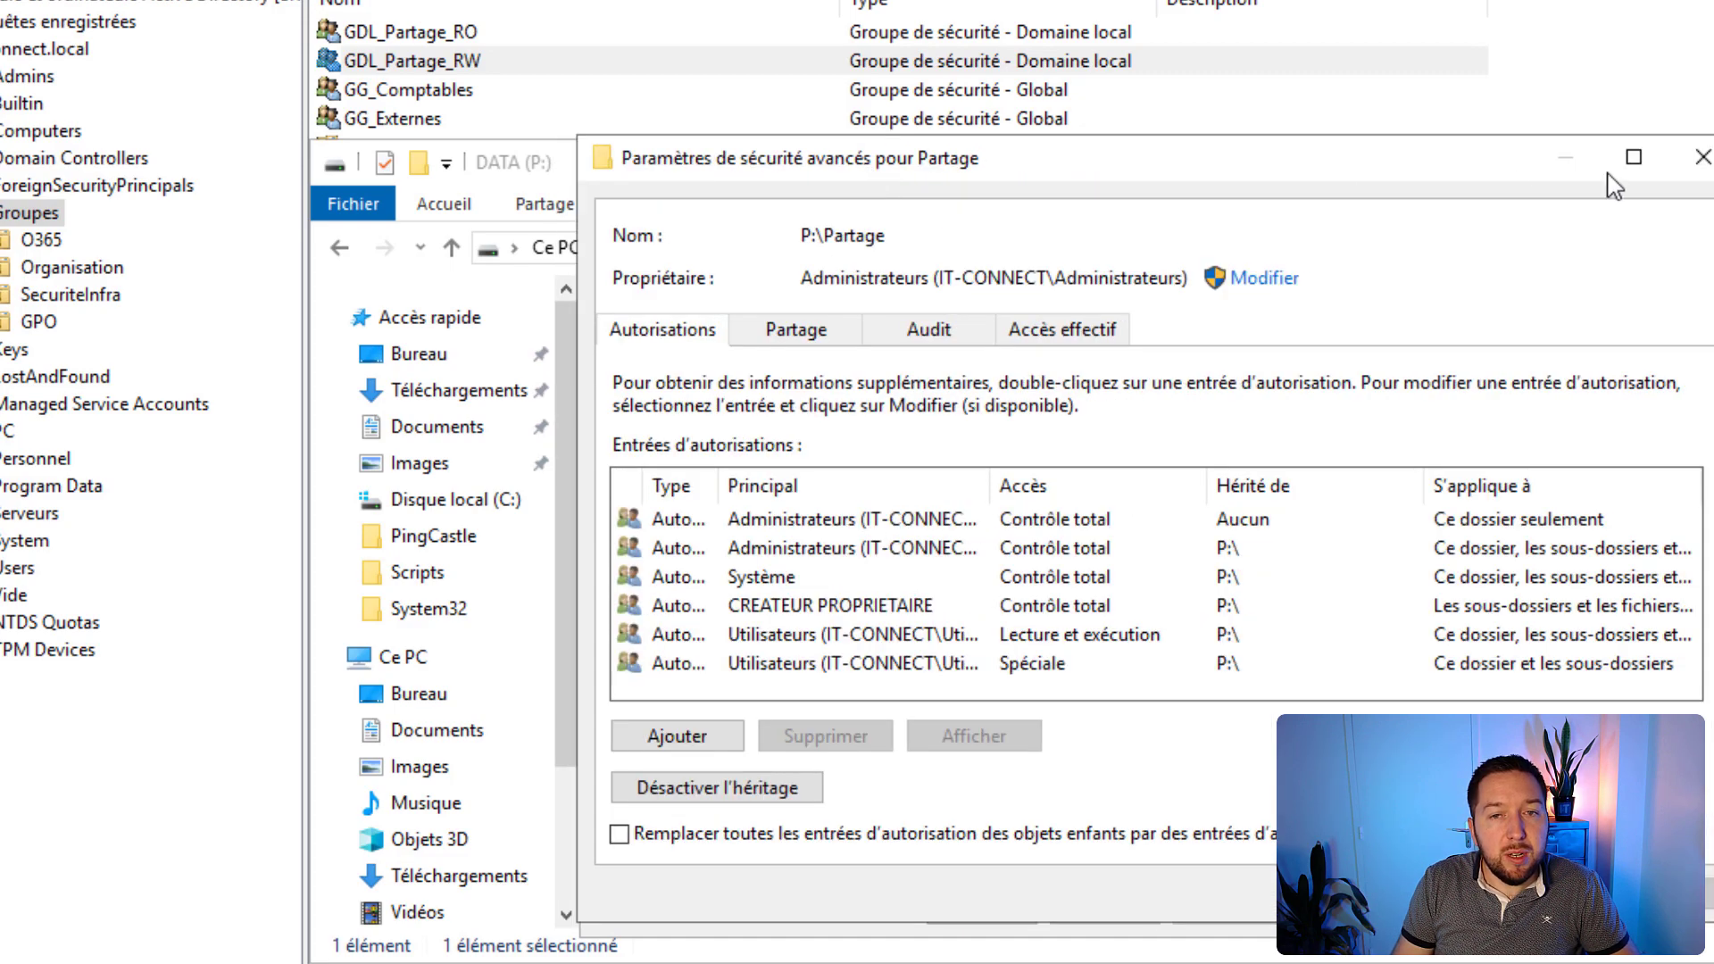
click(1639, 157)
click(794, 375)
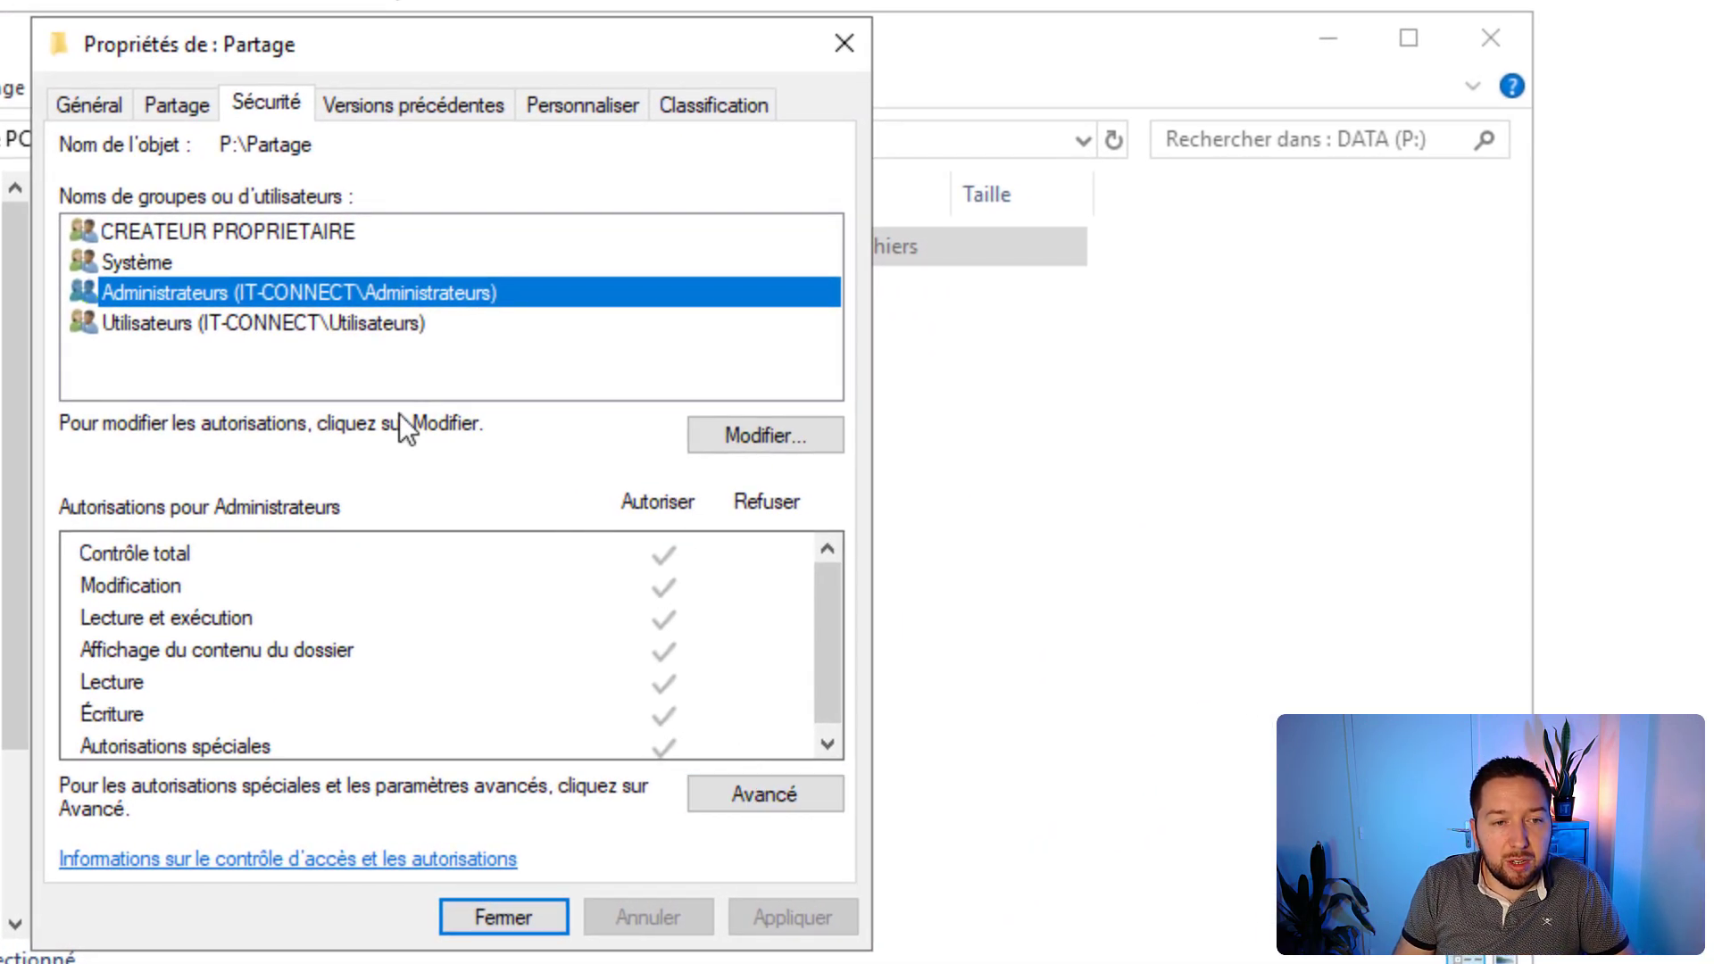
click(715, 796)
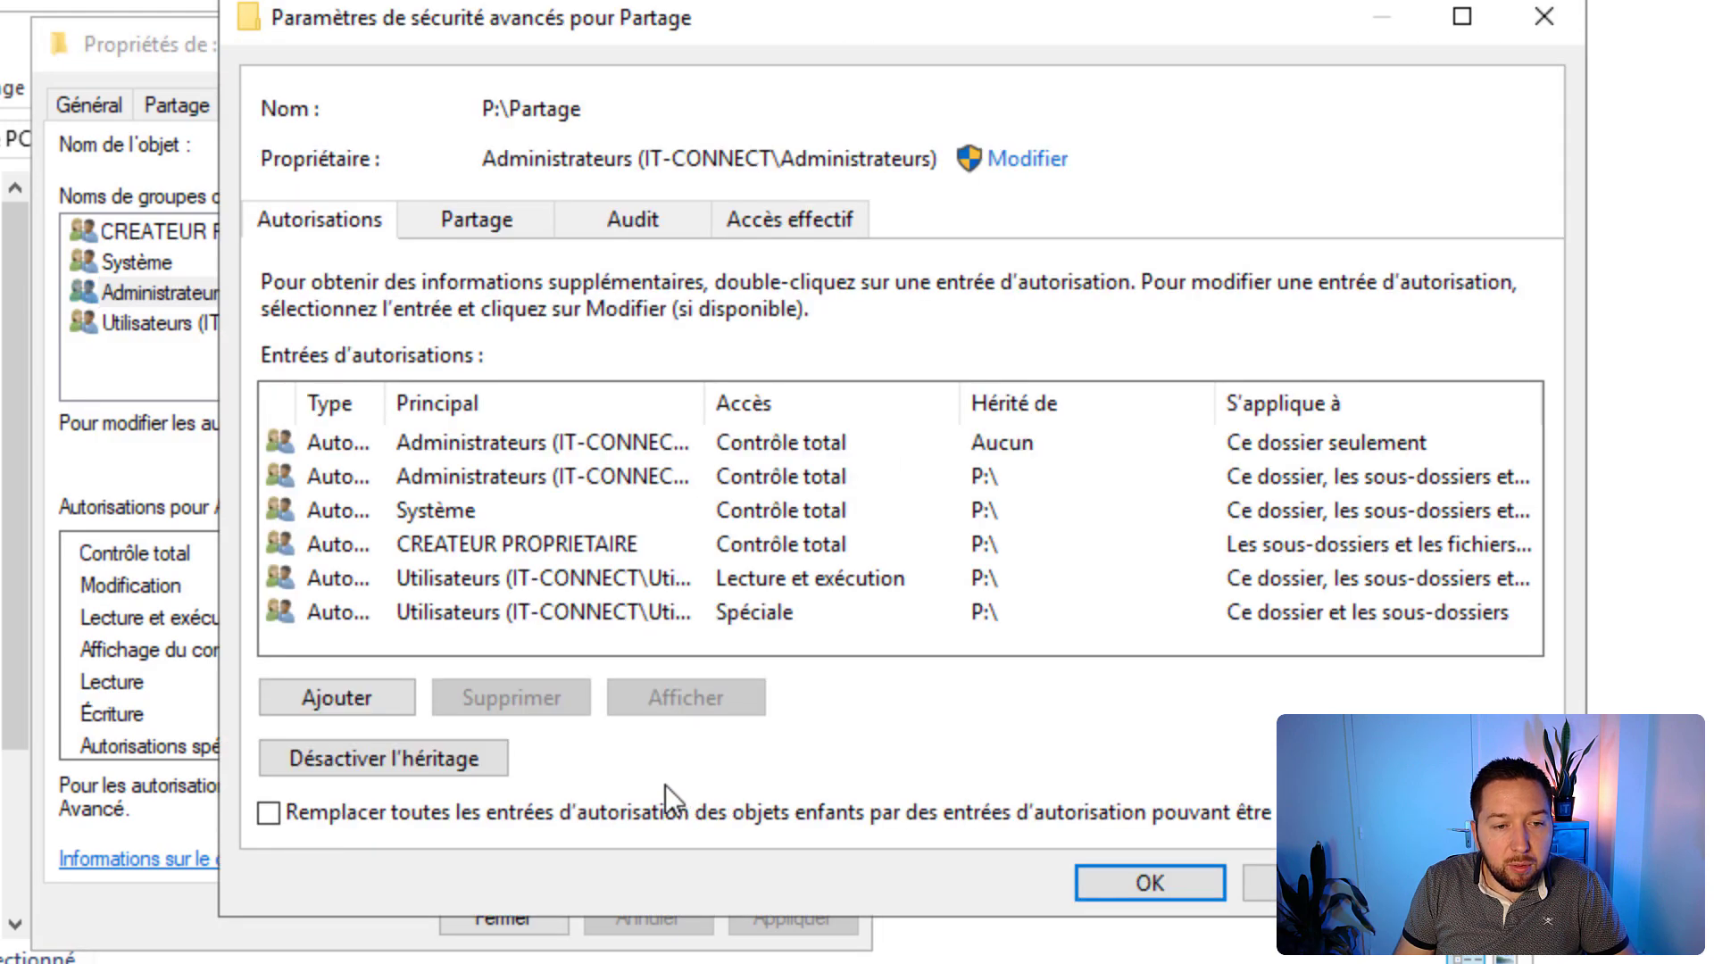
click(345, 764)
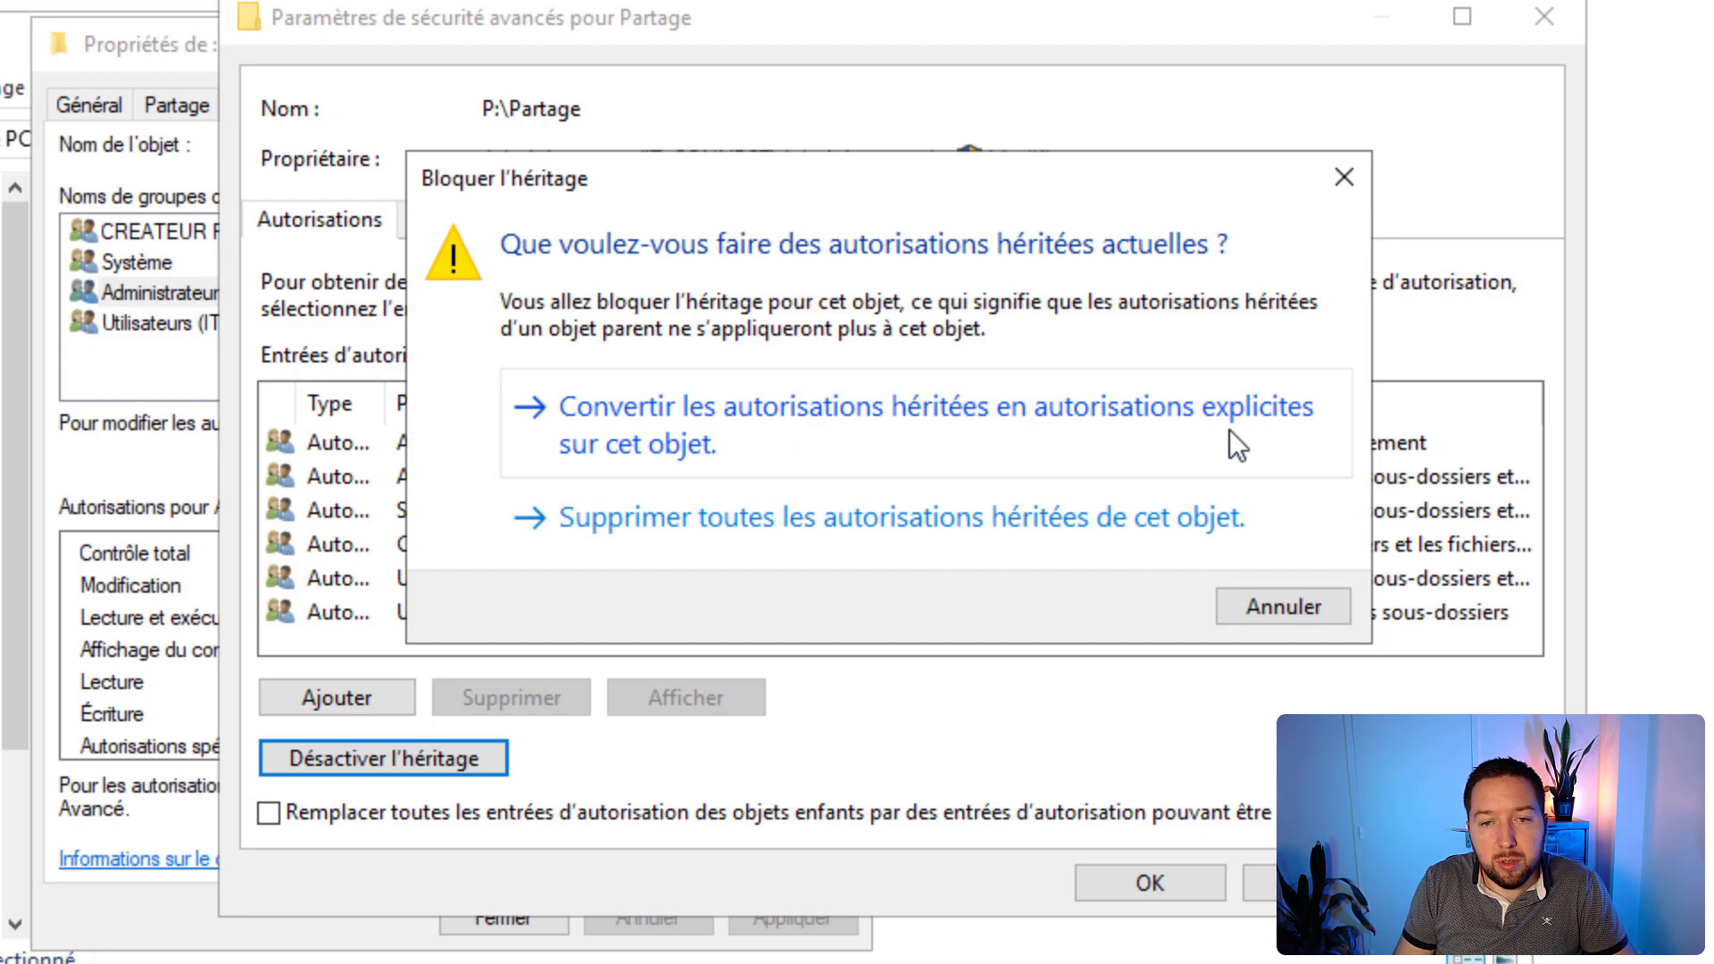
click(898, 410)
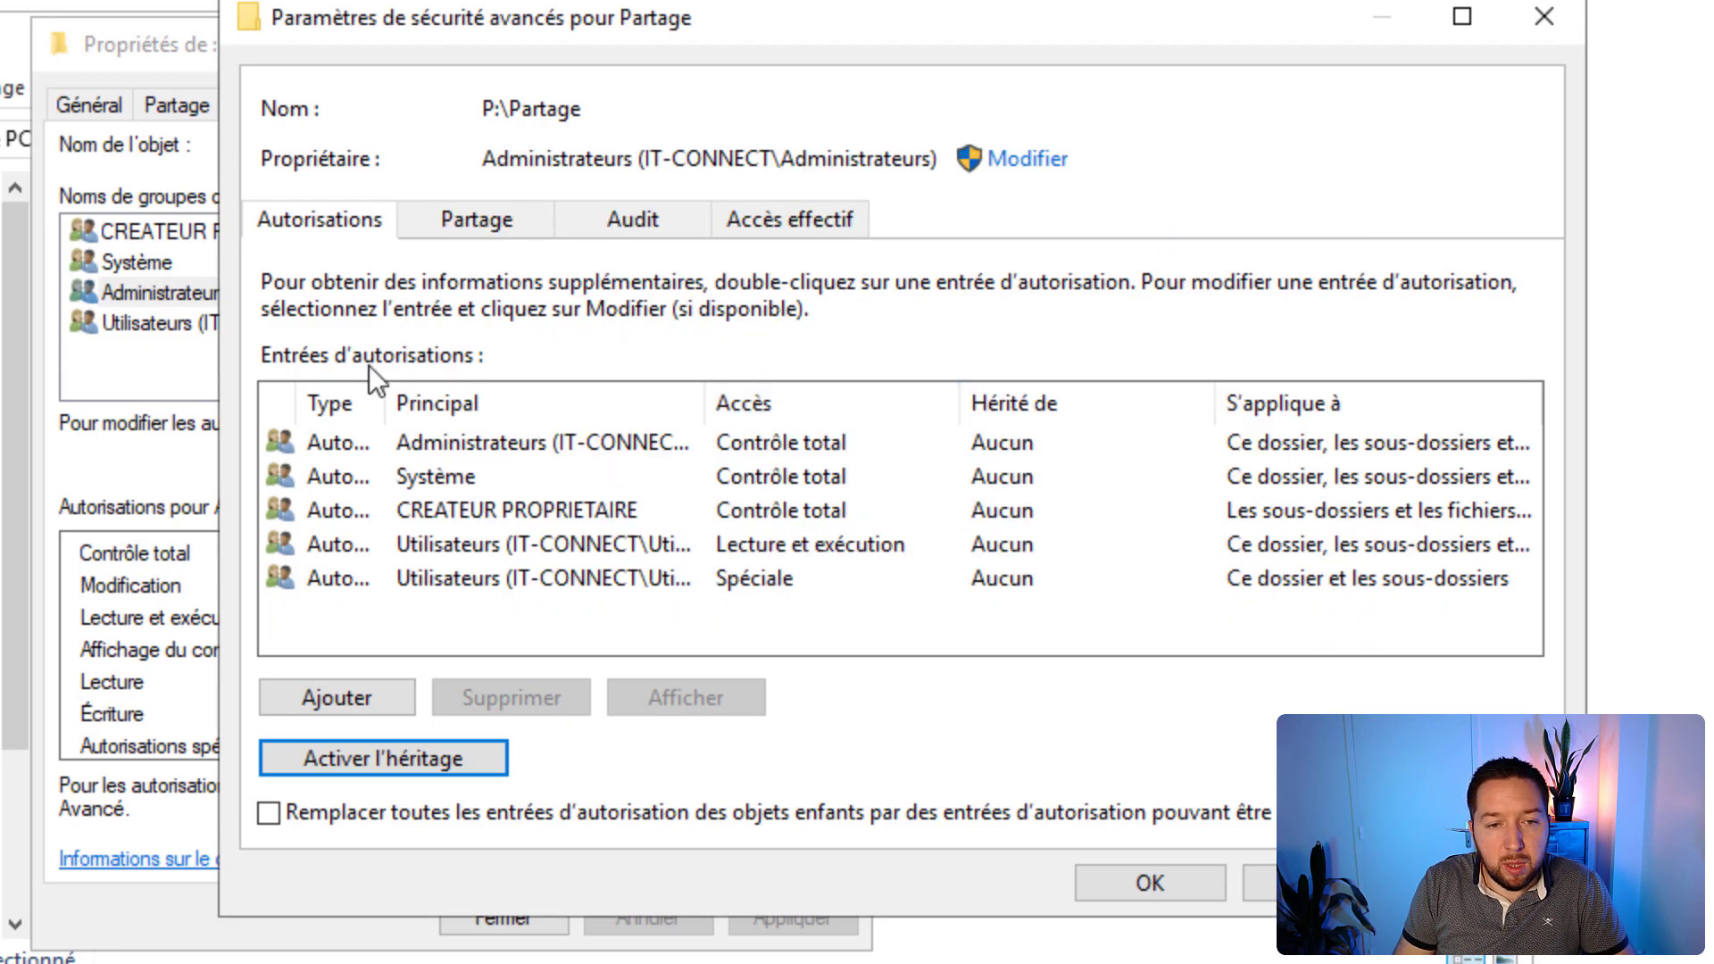
click(1167, 881)
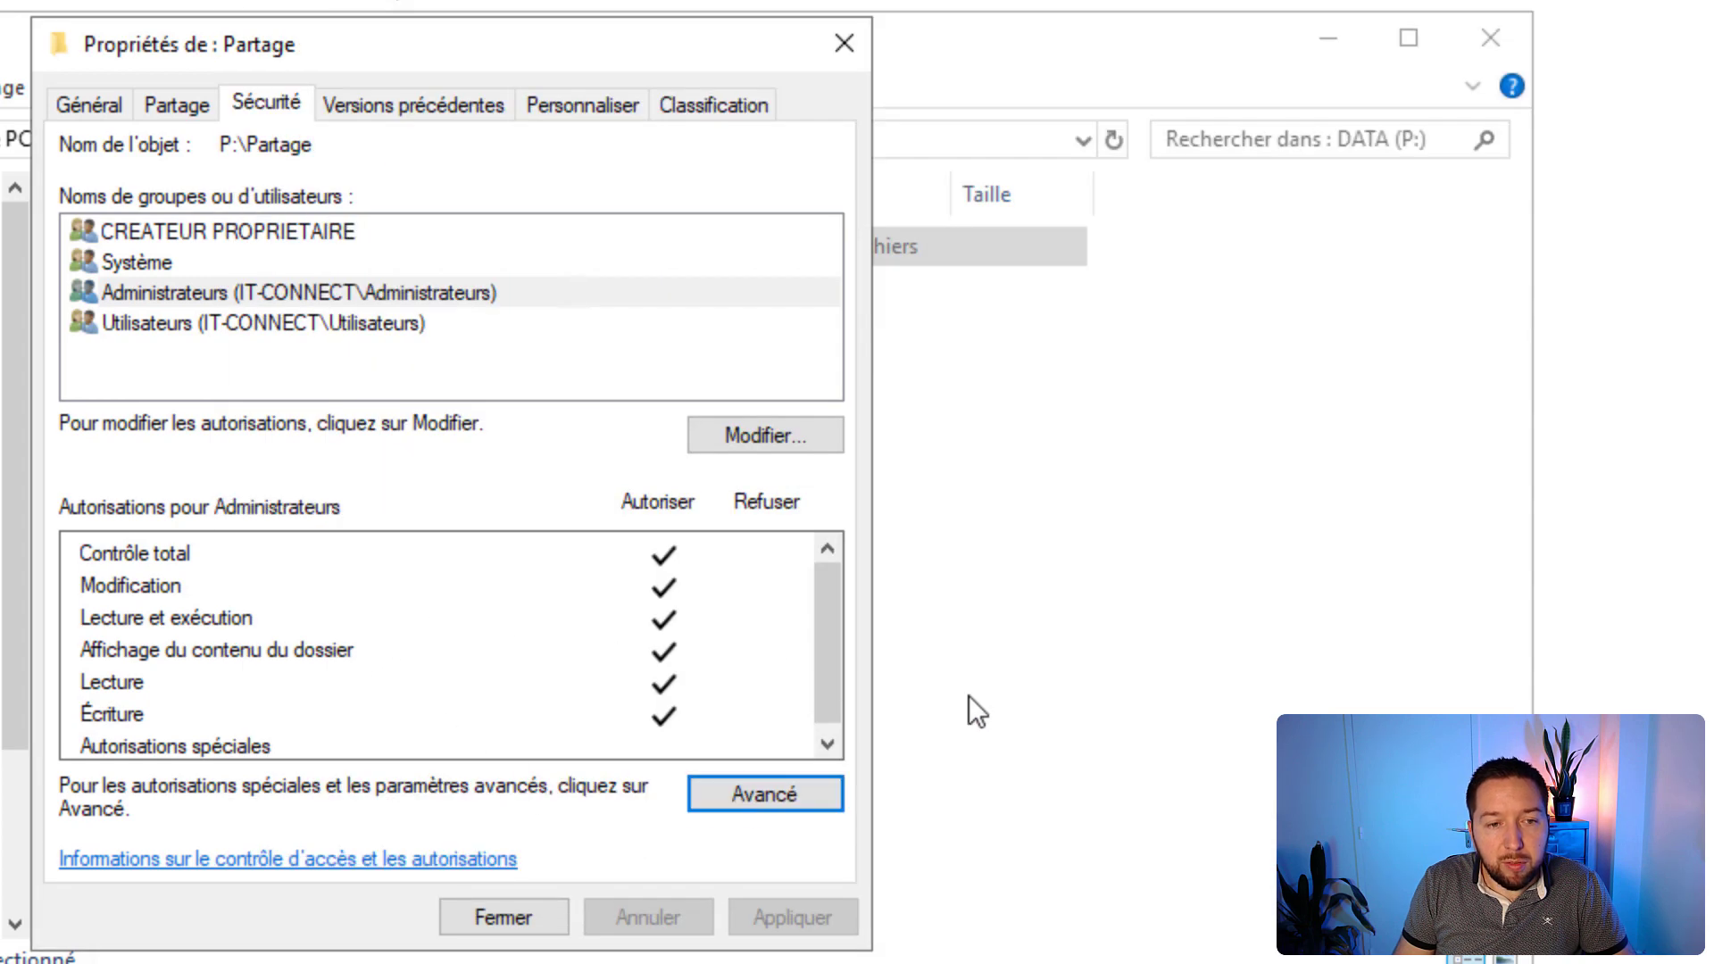
Add GDL_Partage_RO to the Partage folder's NTFS permissions, allowing Lecture et exécution, Affichage du contenu du dossier and Lecture, and validate the advanced security settings
click(340, 297)
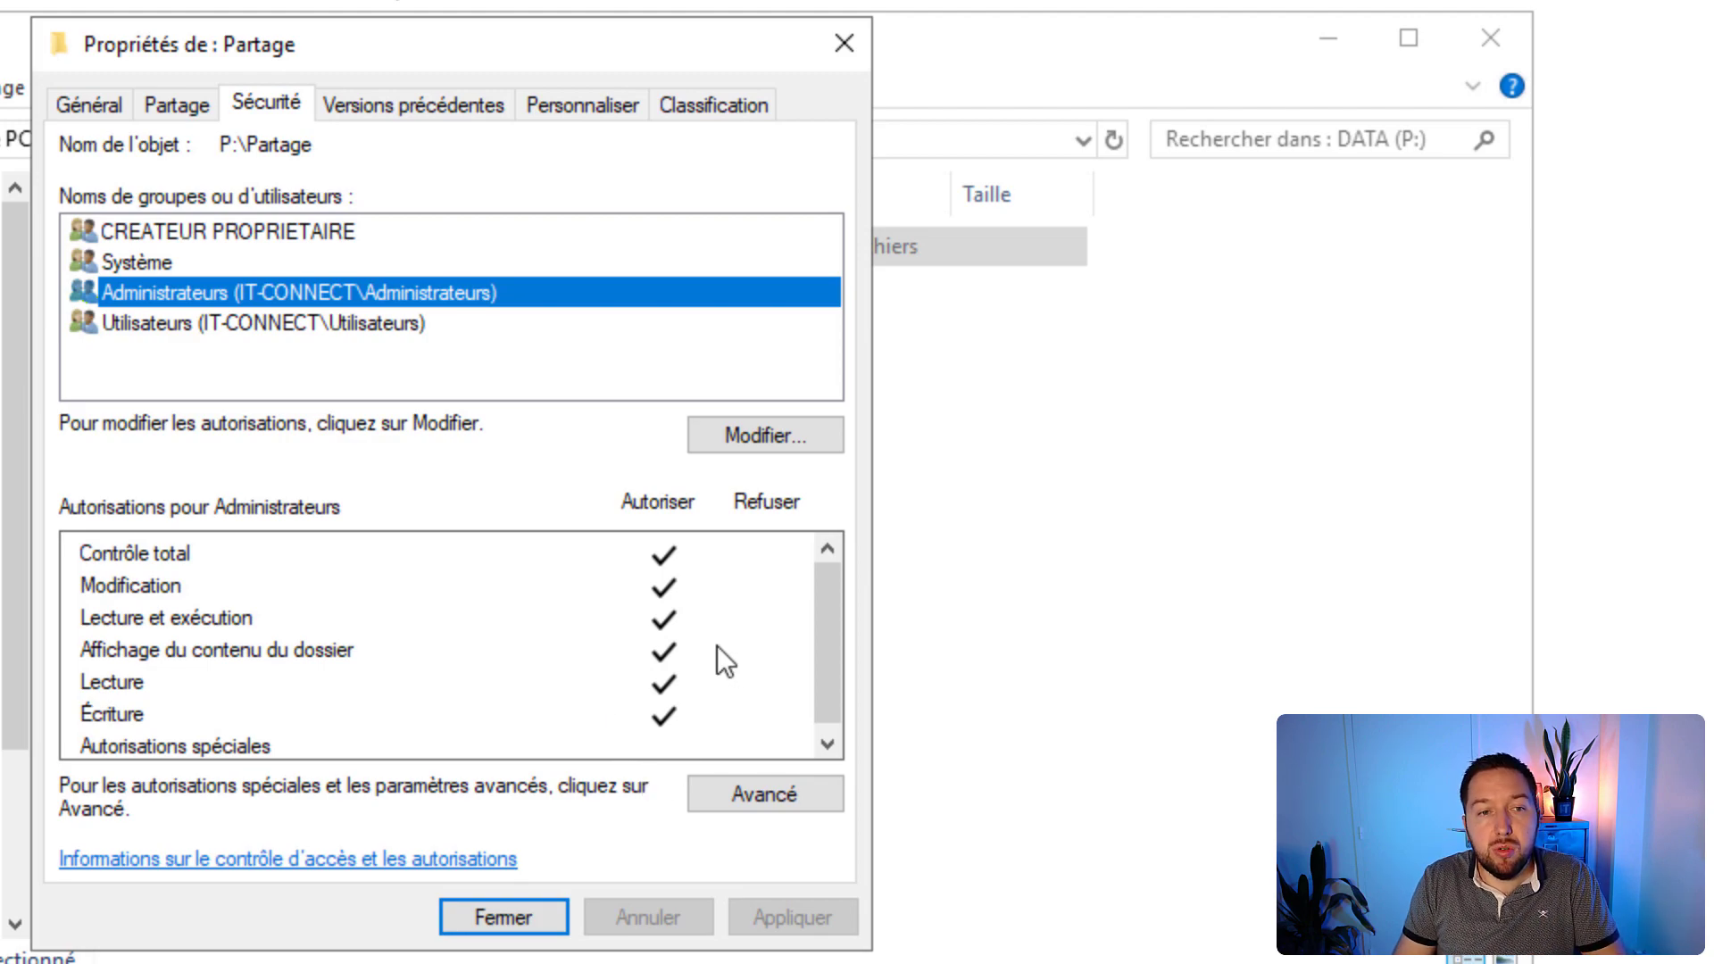
click(427, 357)
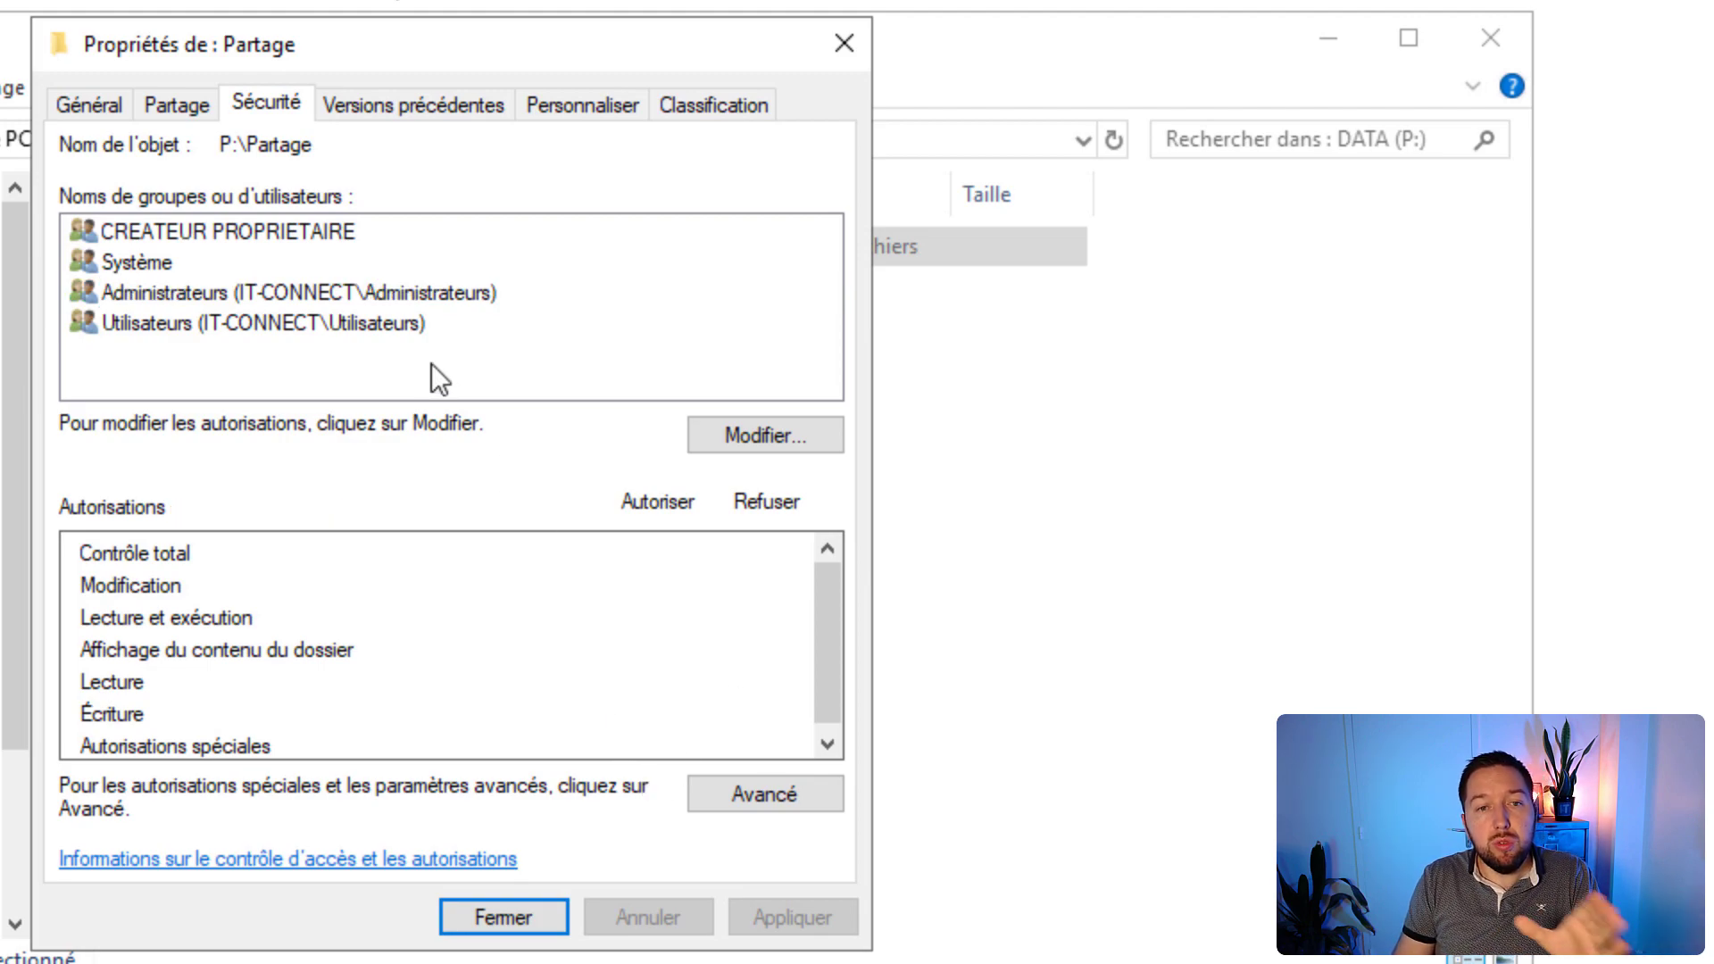
click(747, 799)
drag(586, 30, 401, 50)
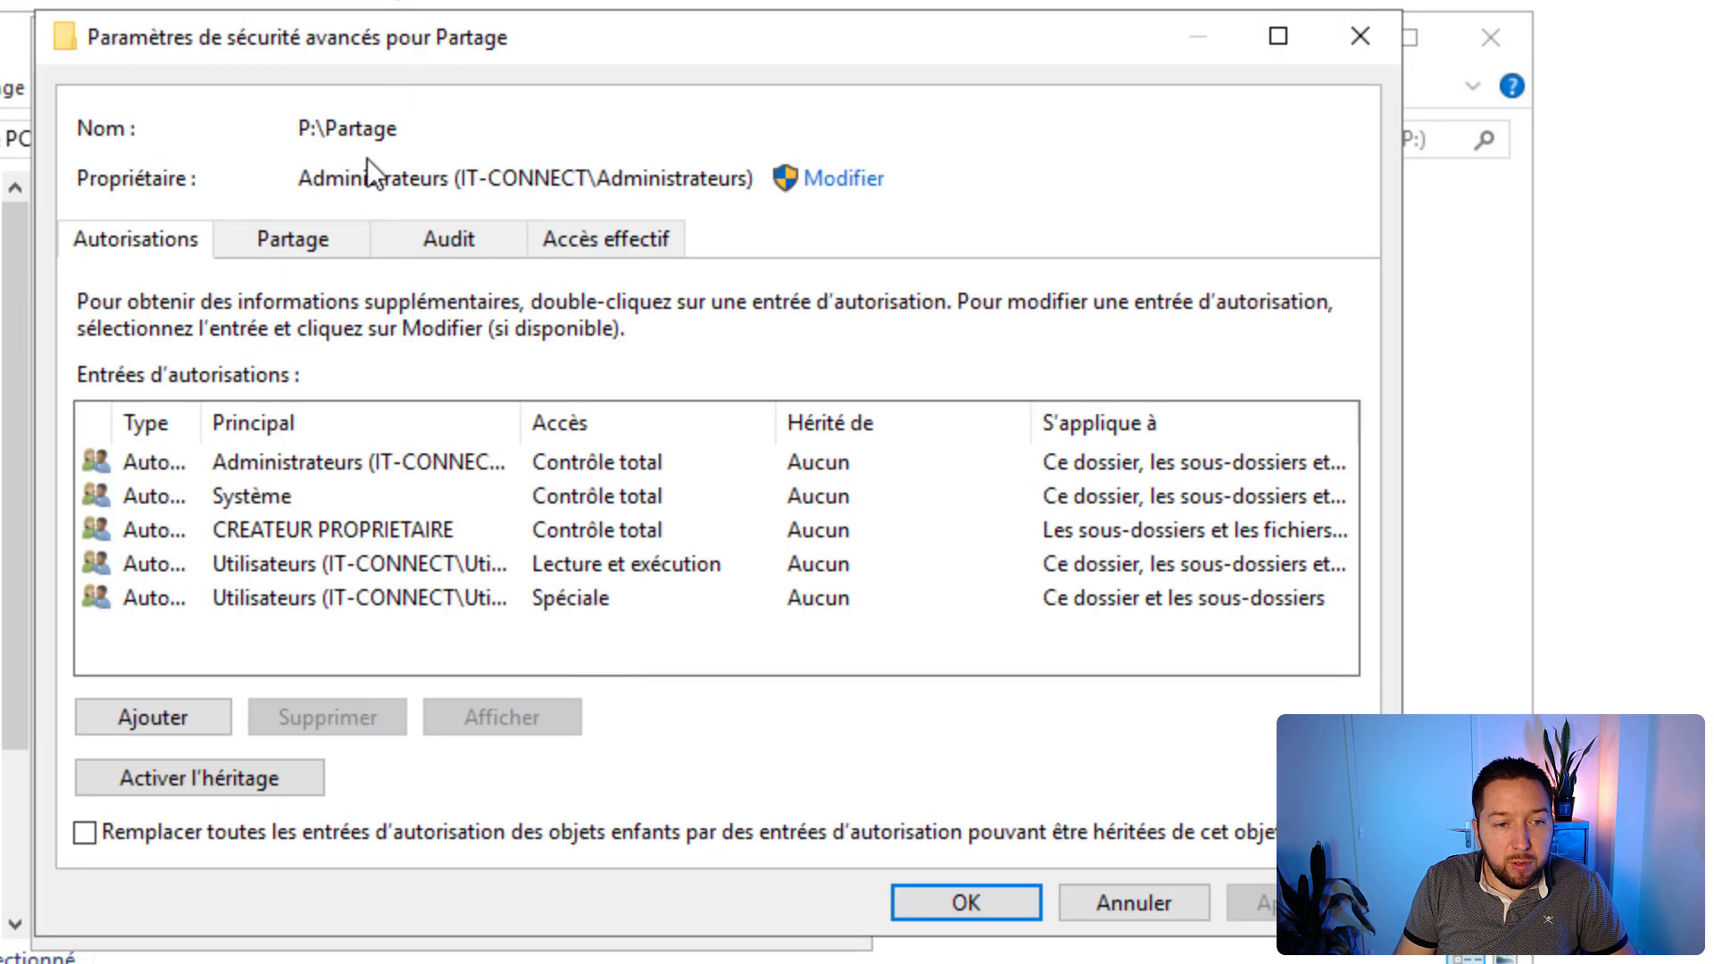
click(181, 721)
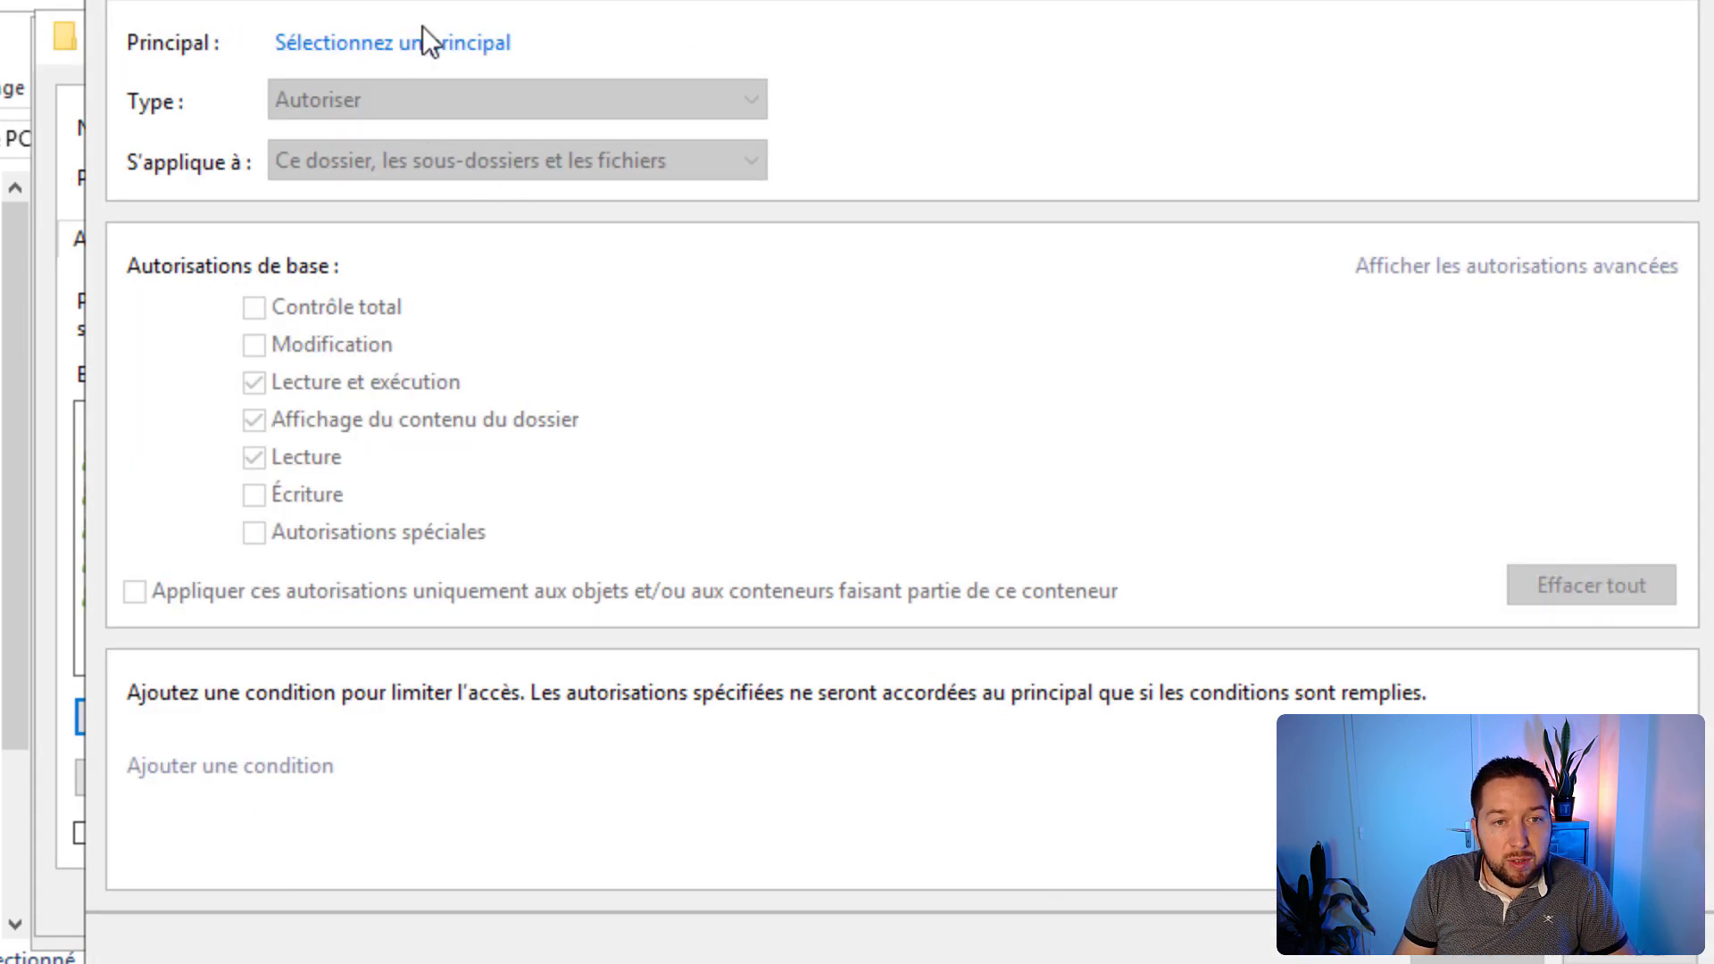
click(427, 44)
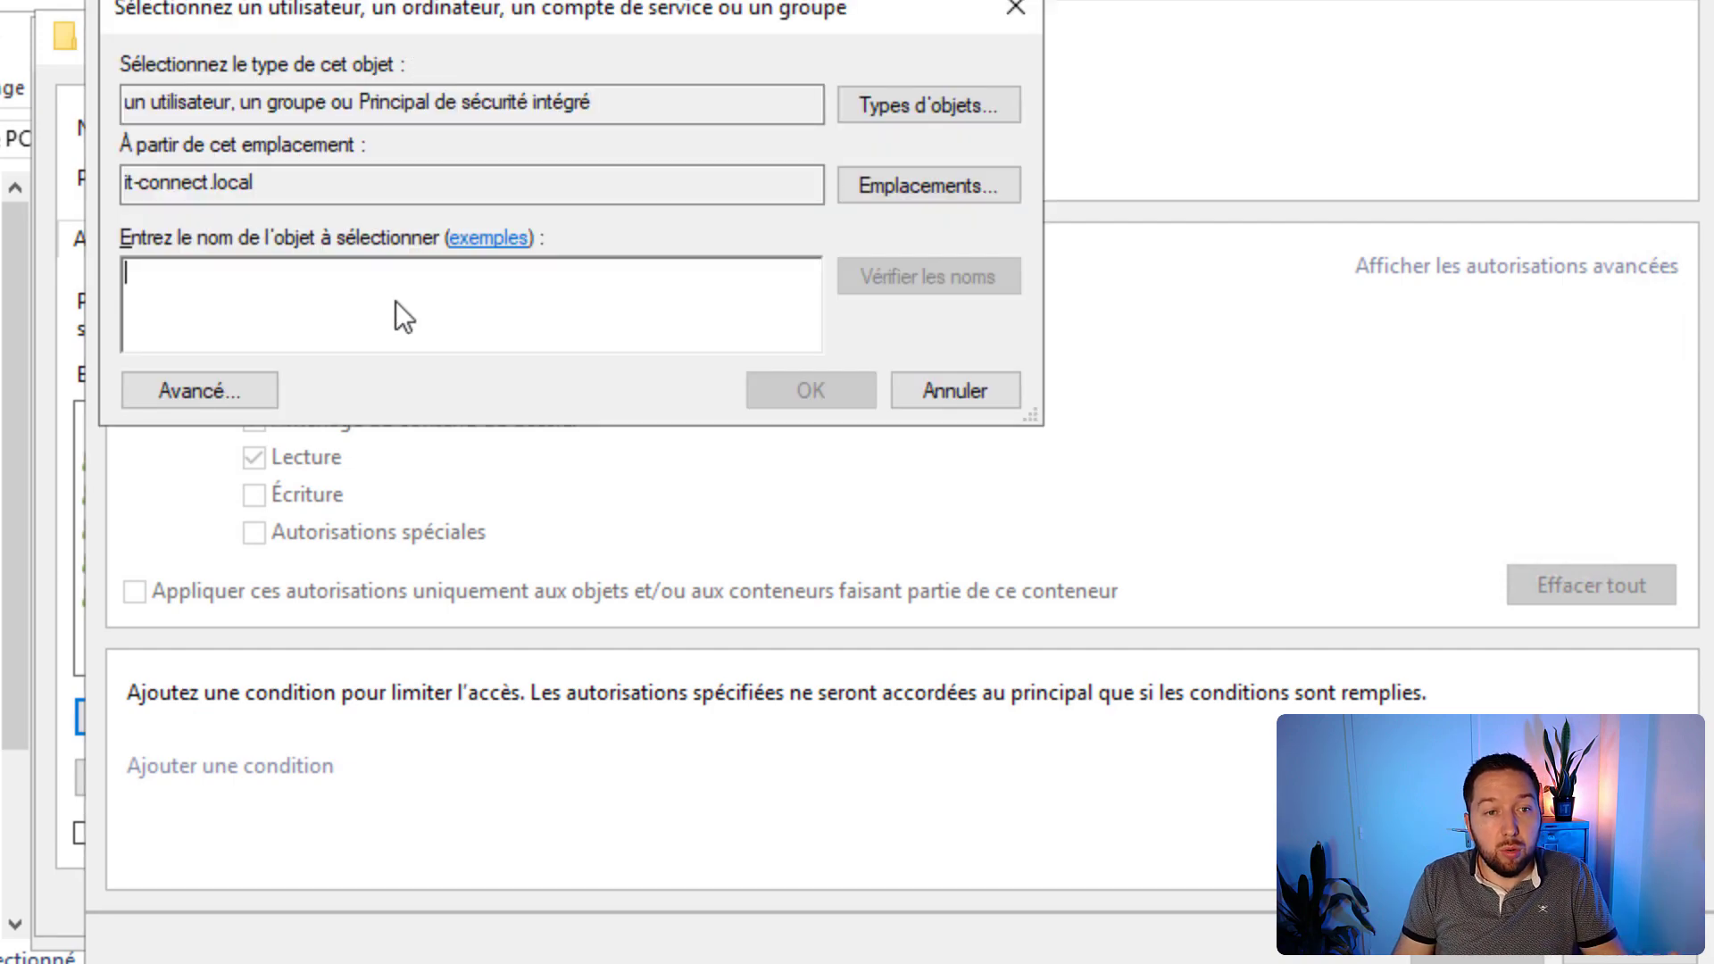
text(GDL)
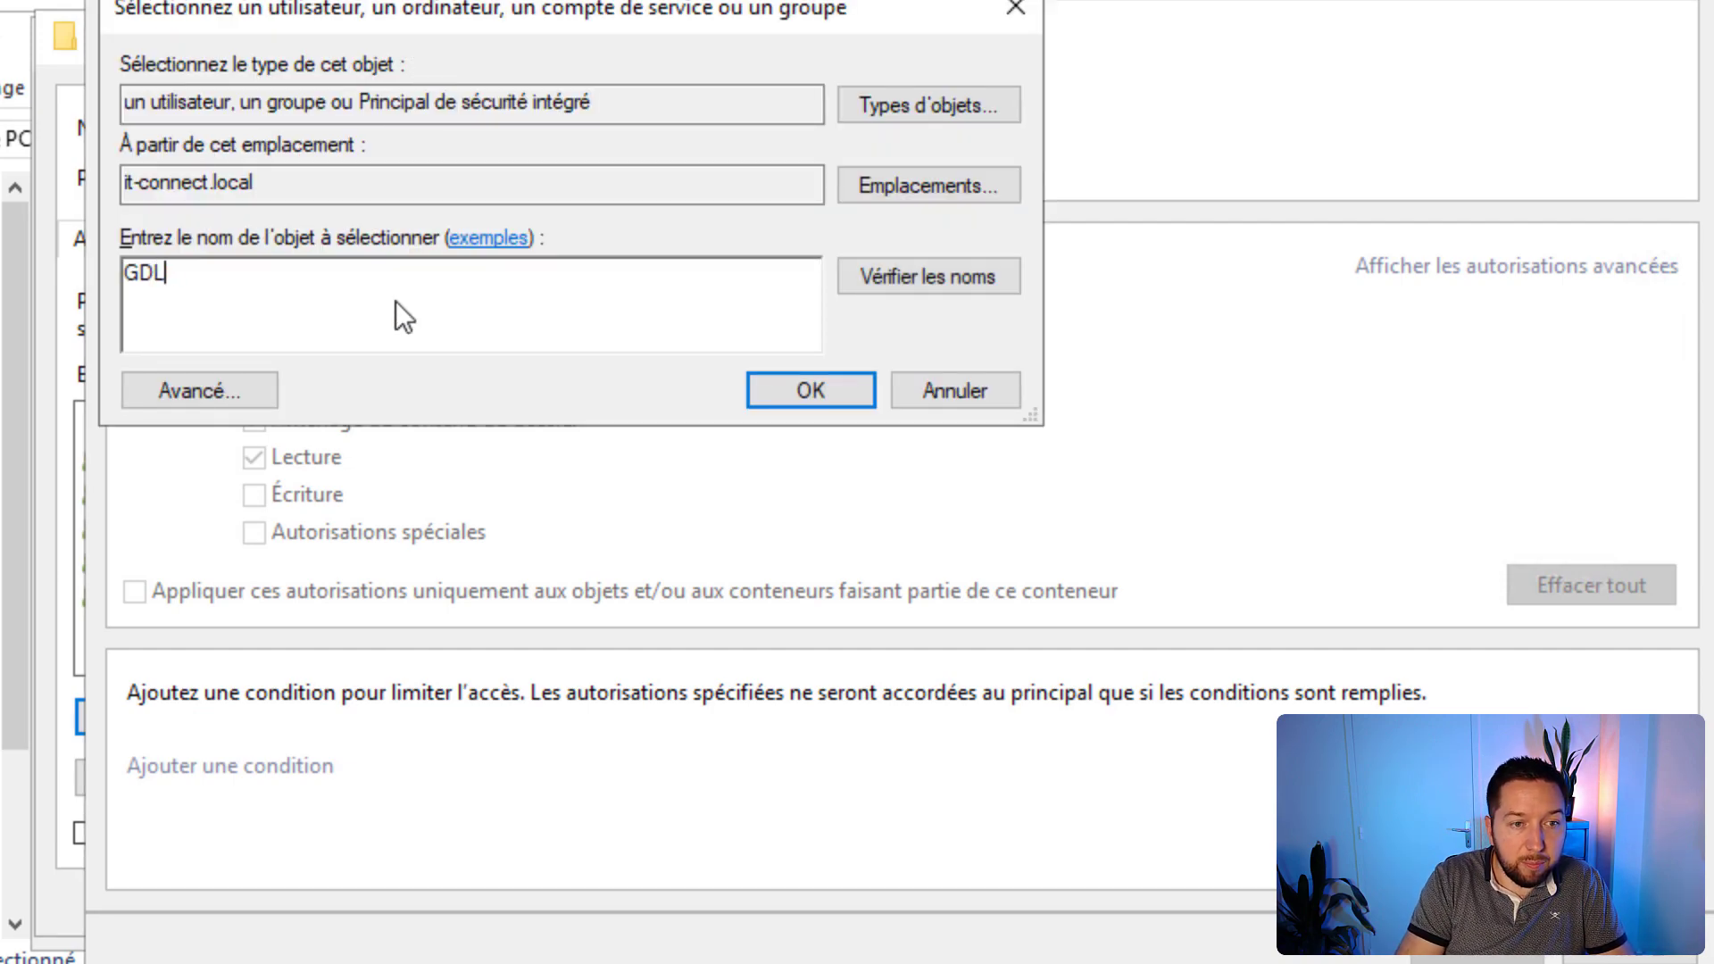
key(Return)
double_click(396, 298)
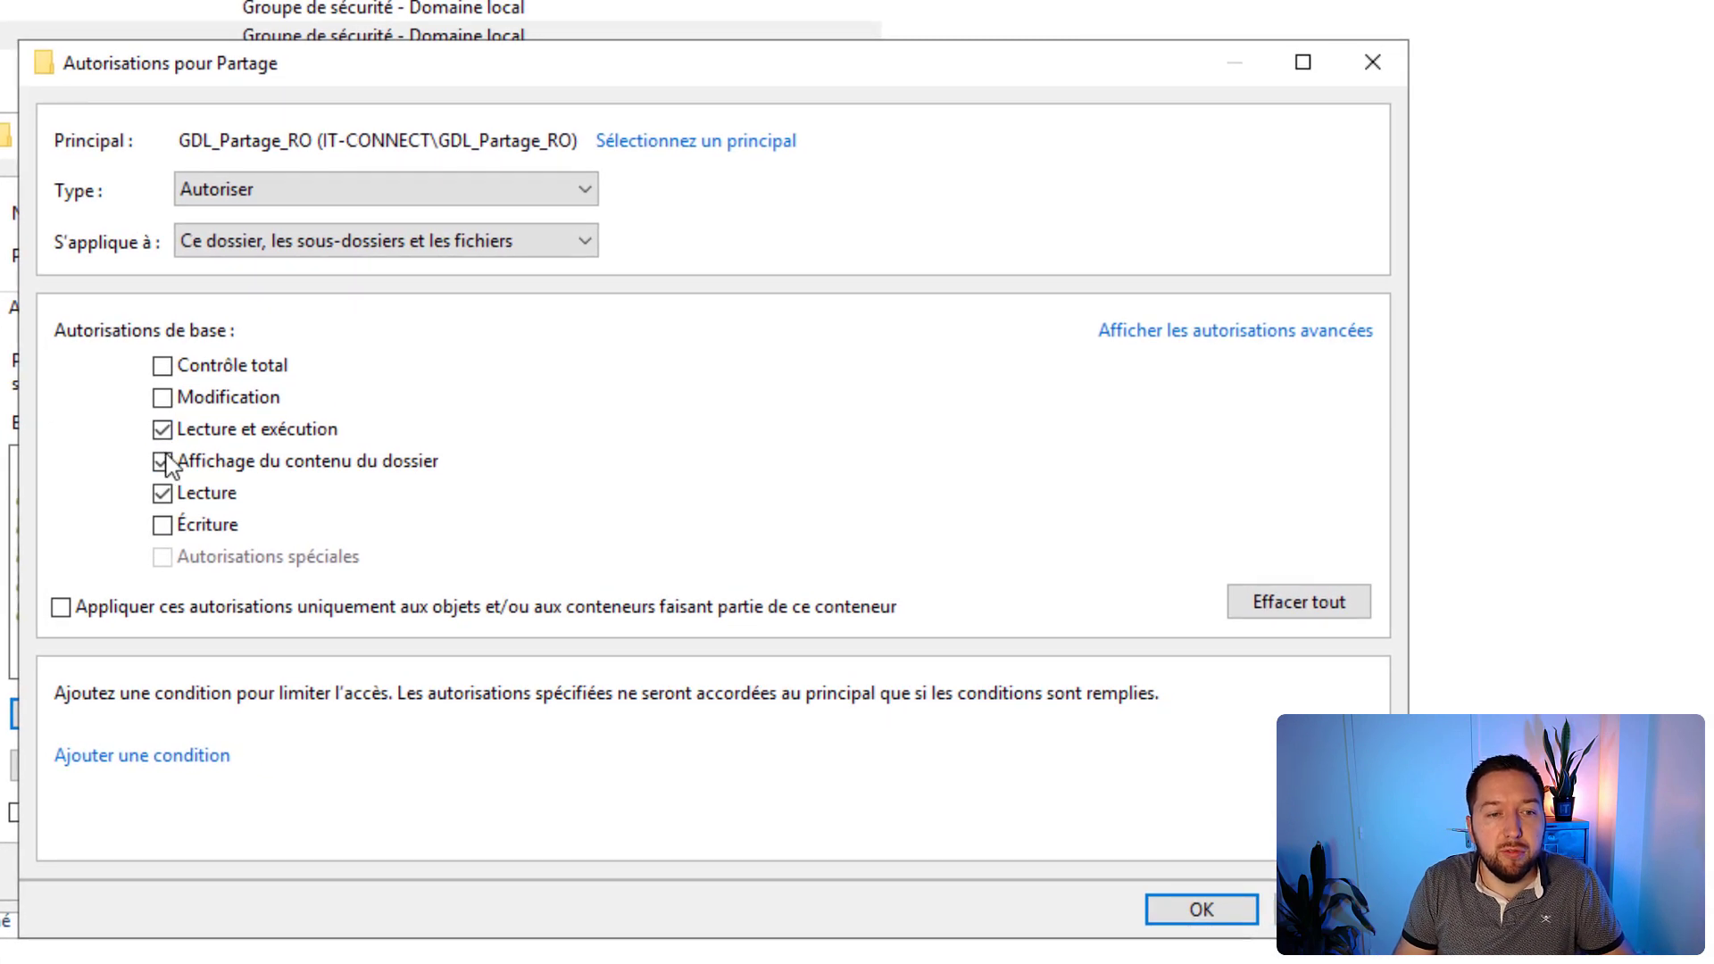
click(1244, 911)
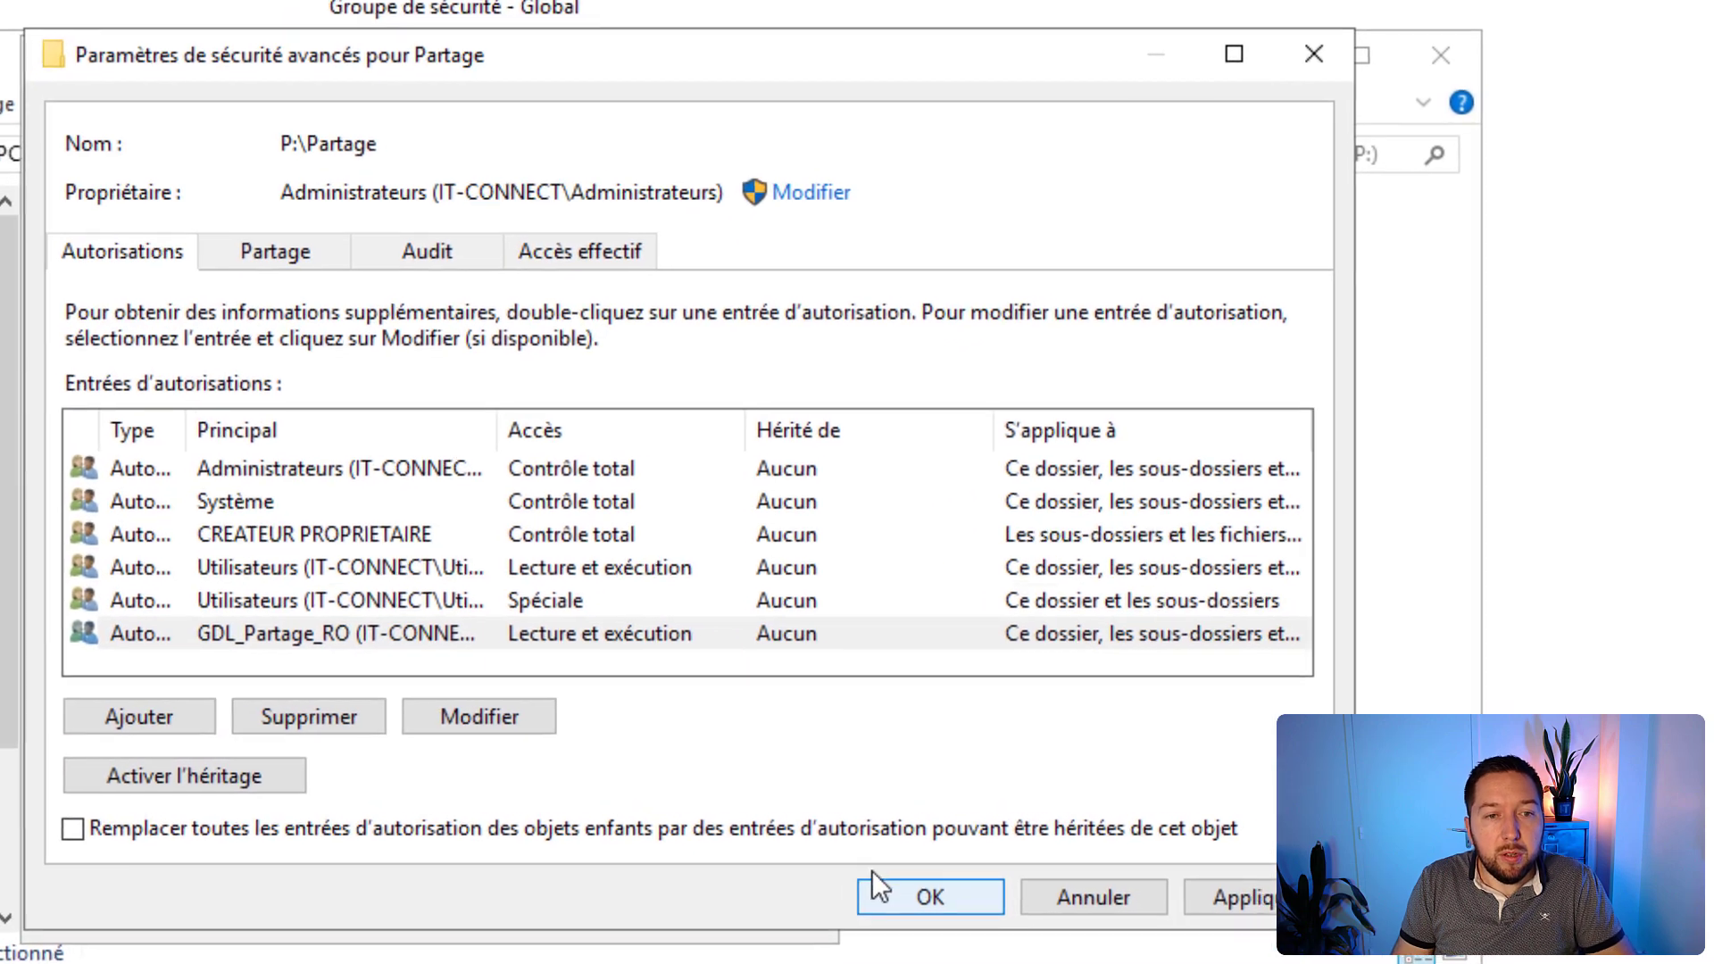
click(768, 872)
click(450, 299)
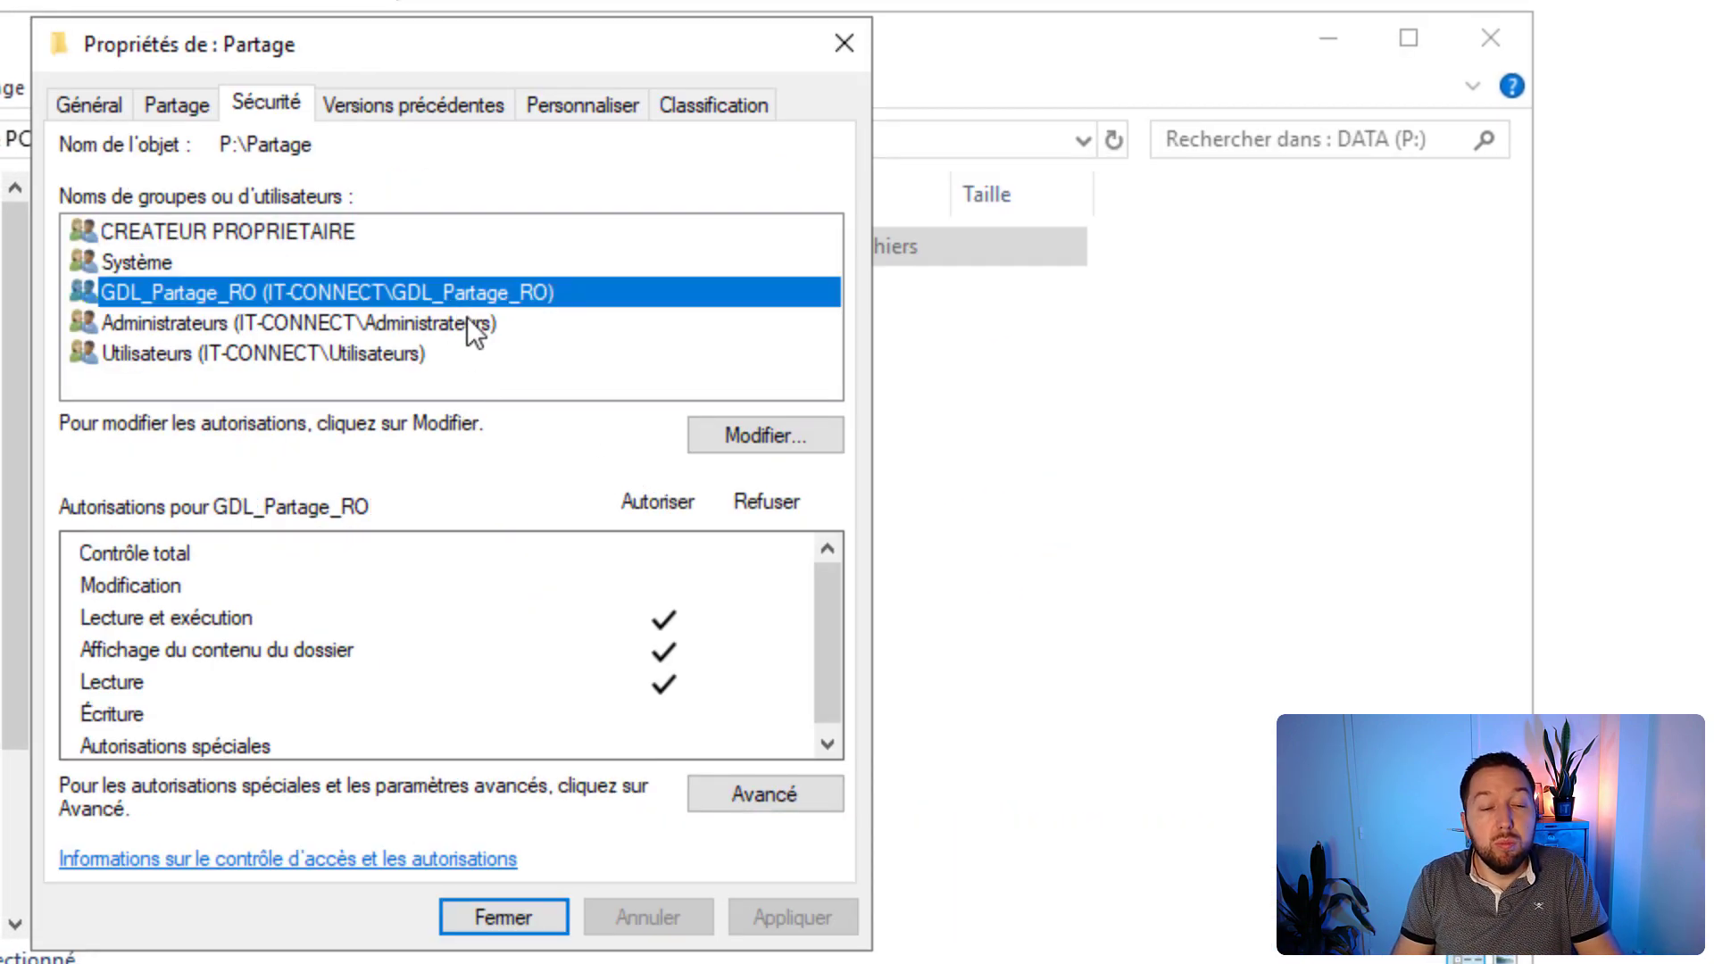
click(790, 797)
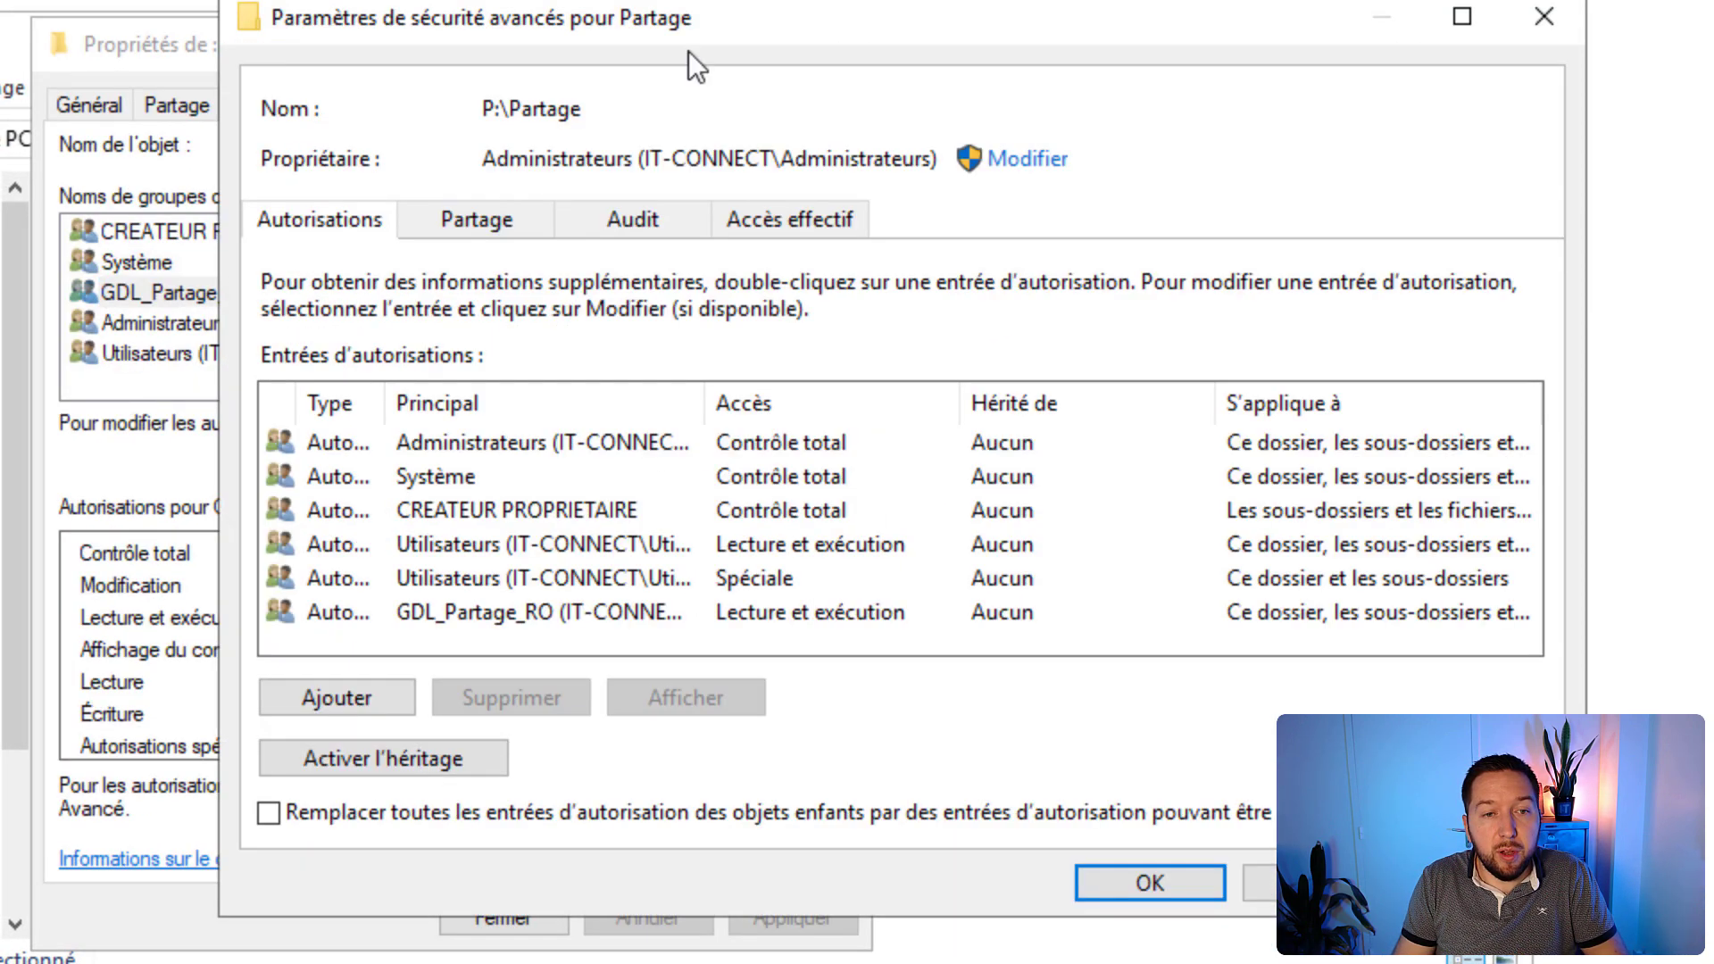
click(1540, 18)
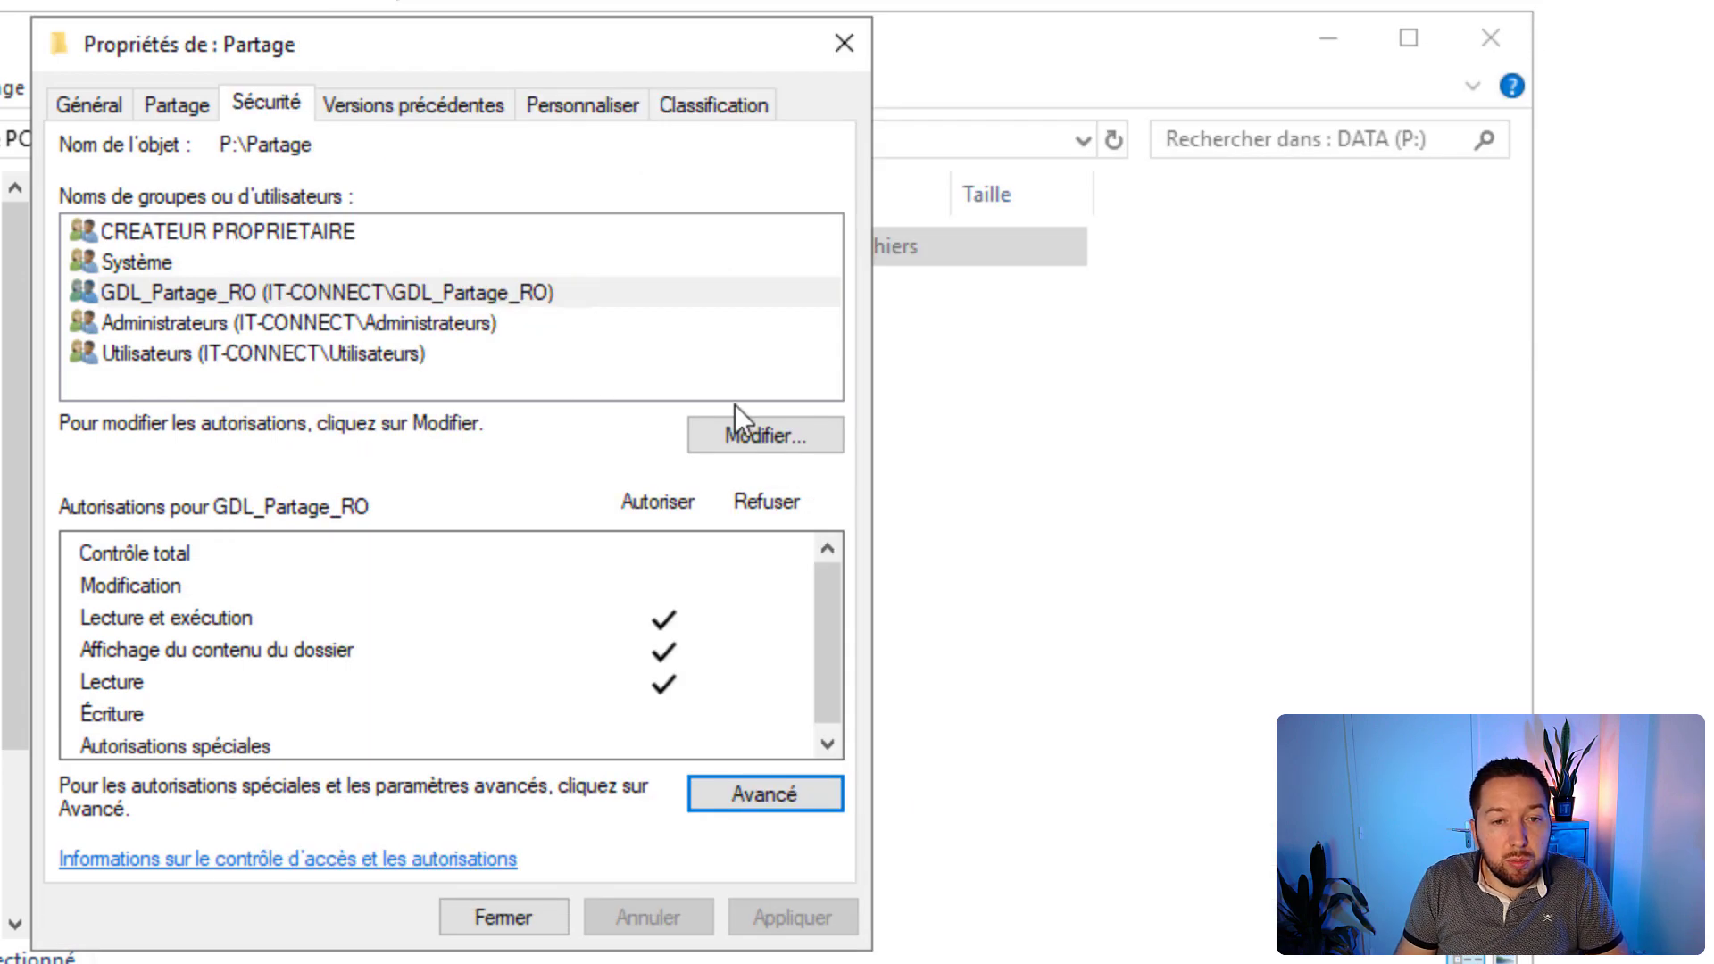
Add the GDL_Partage_RW group to the Partage folder's NTFS permissions and allow it Modification
click(742, 443)
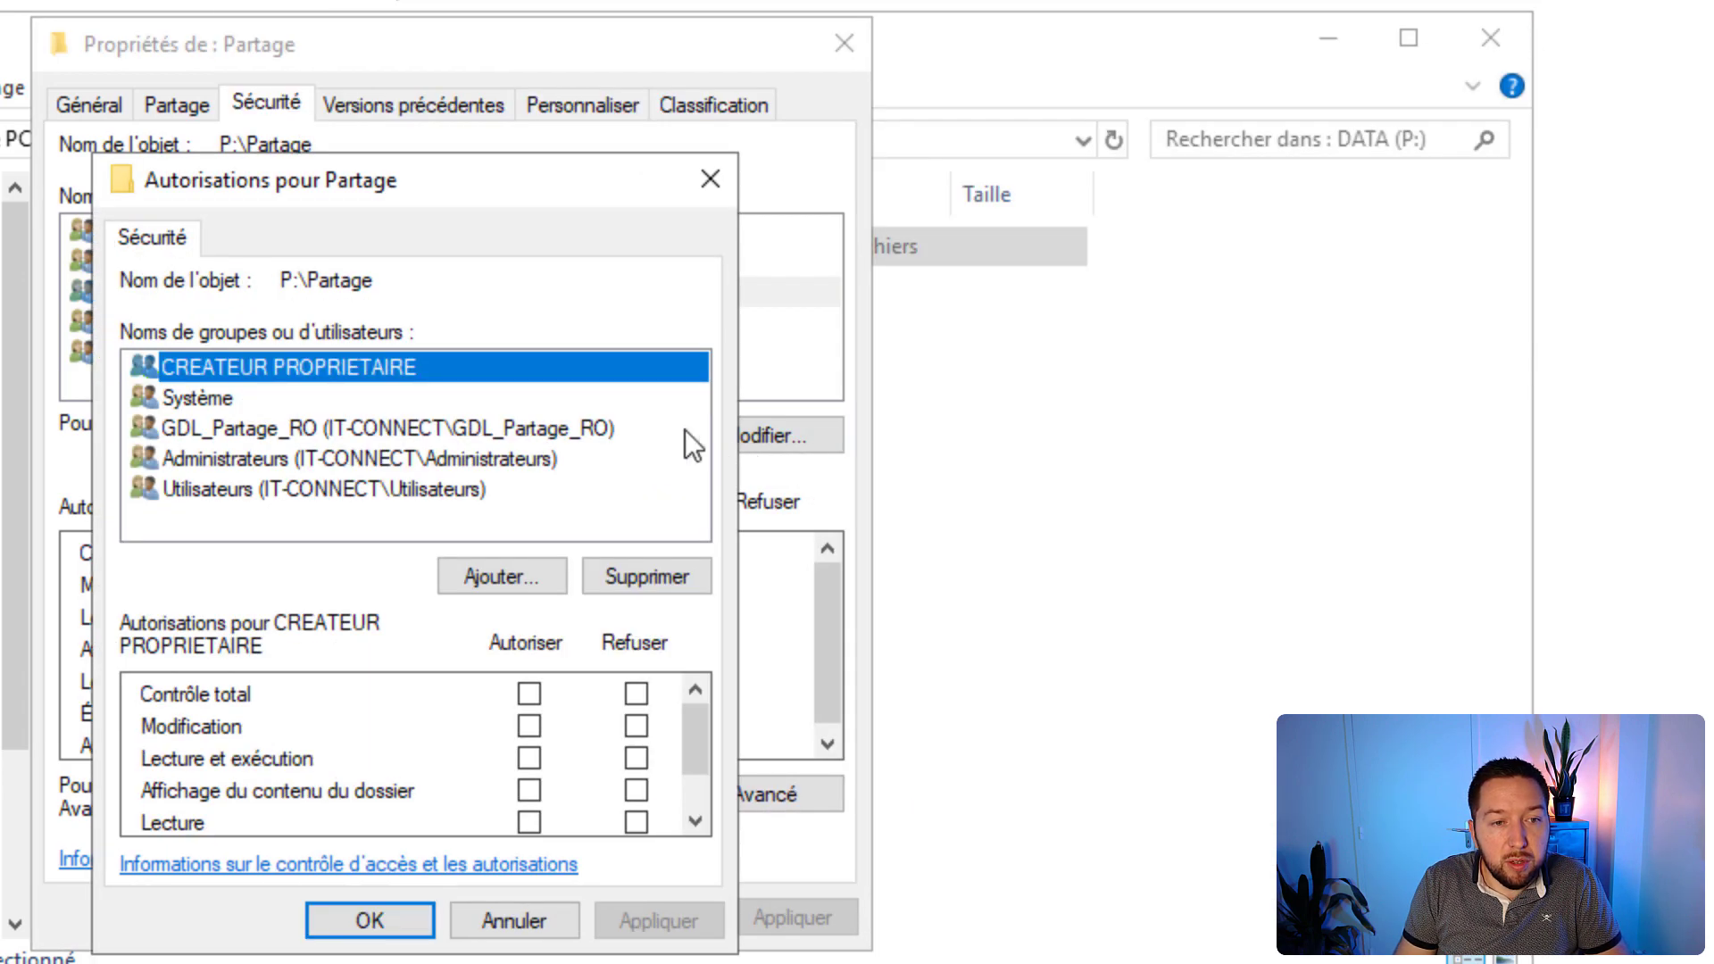
click(314, 464)
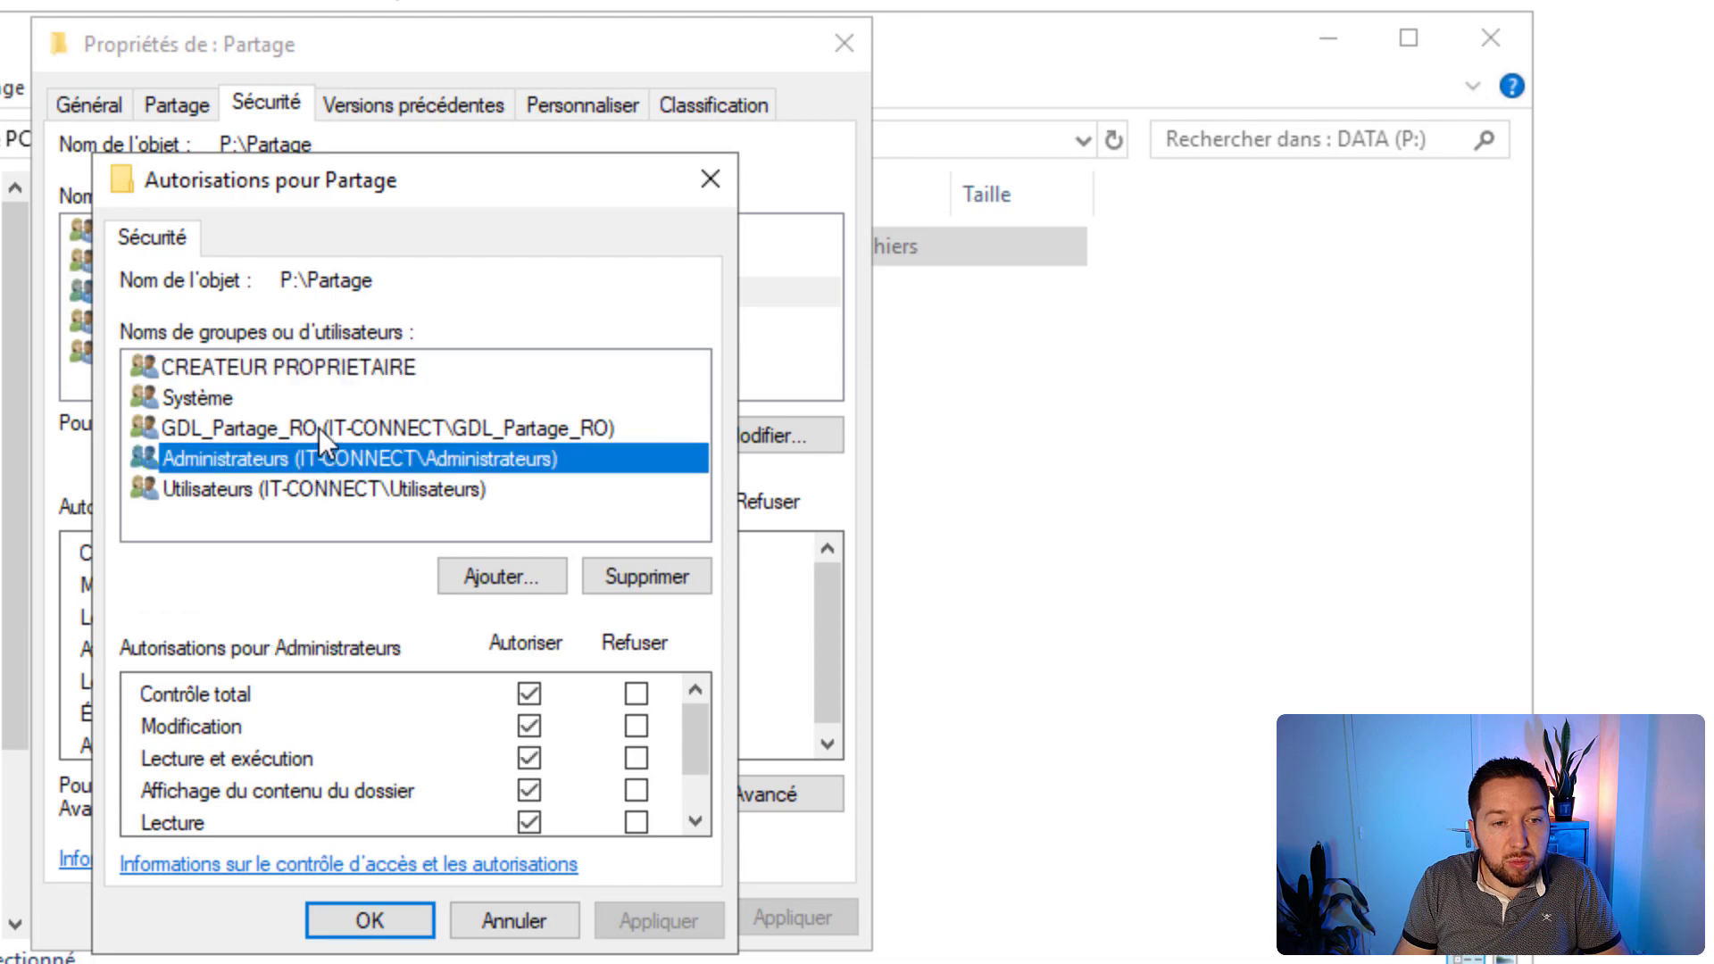
click(319, 427)
scroll(541, 732, down, 1)
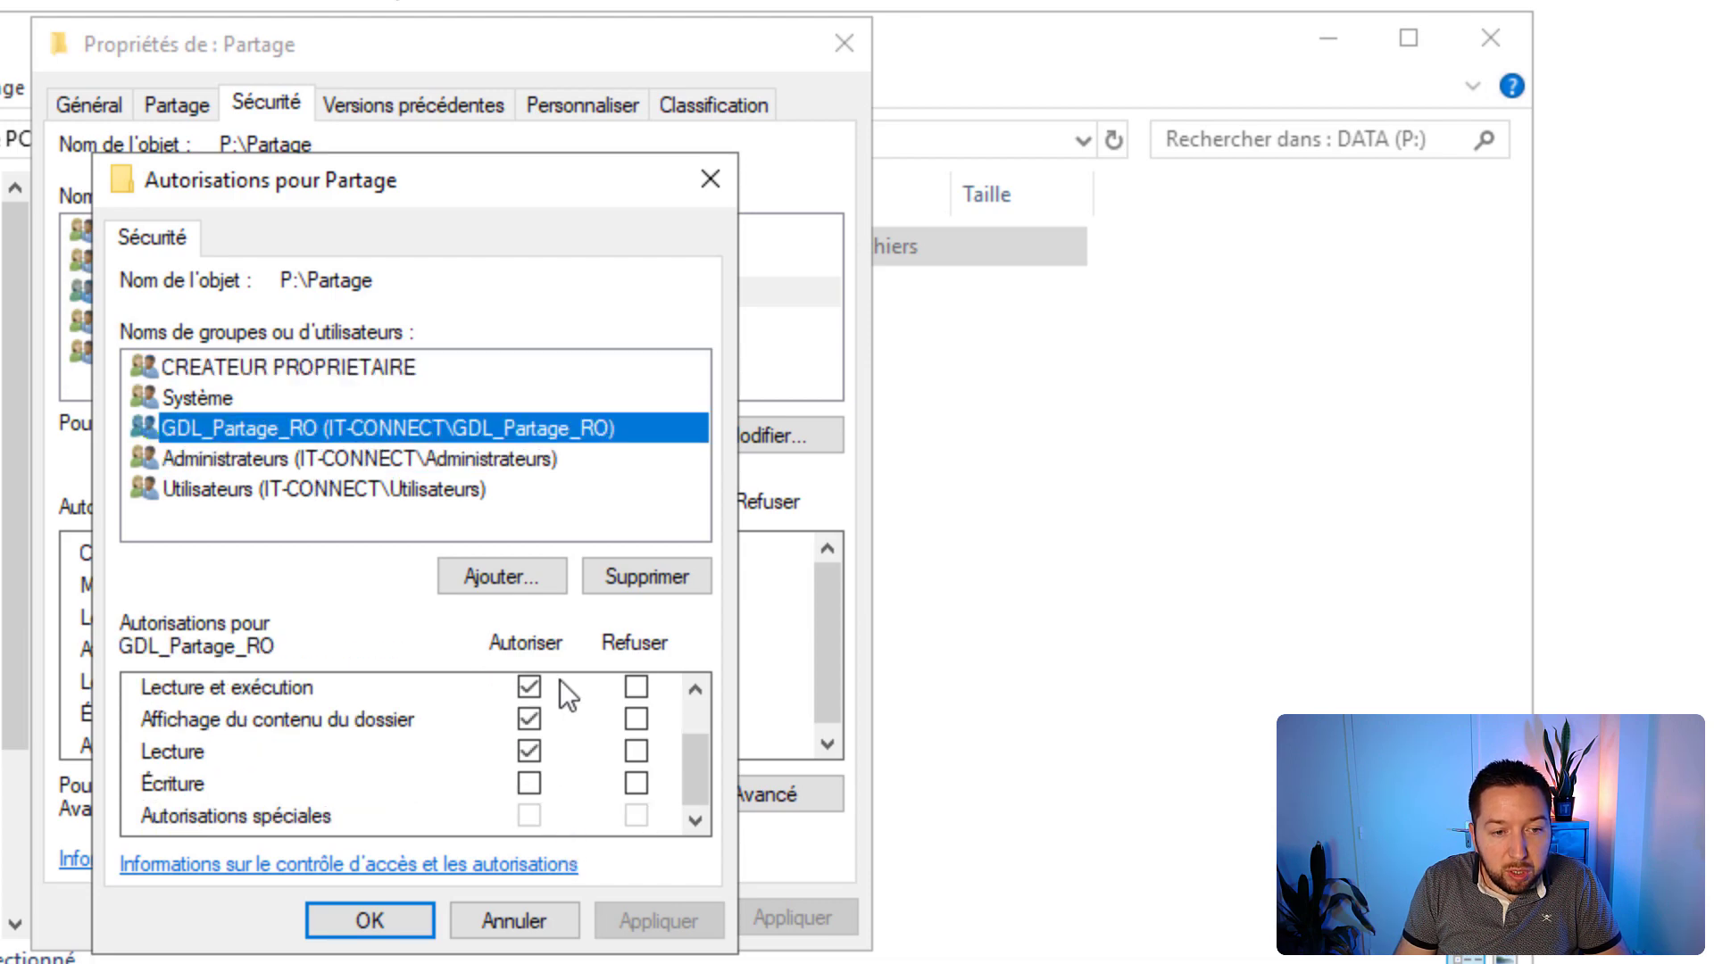
scroll(534, 784, up, 1)
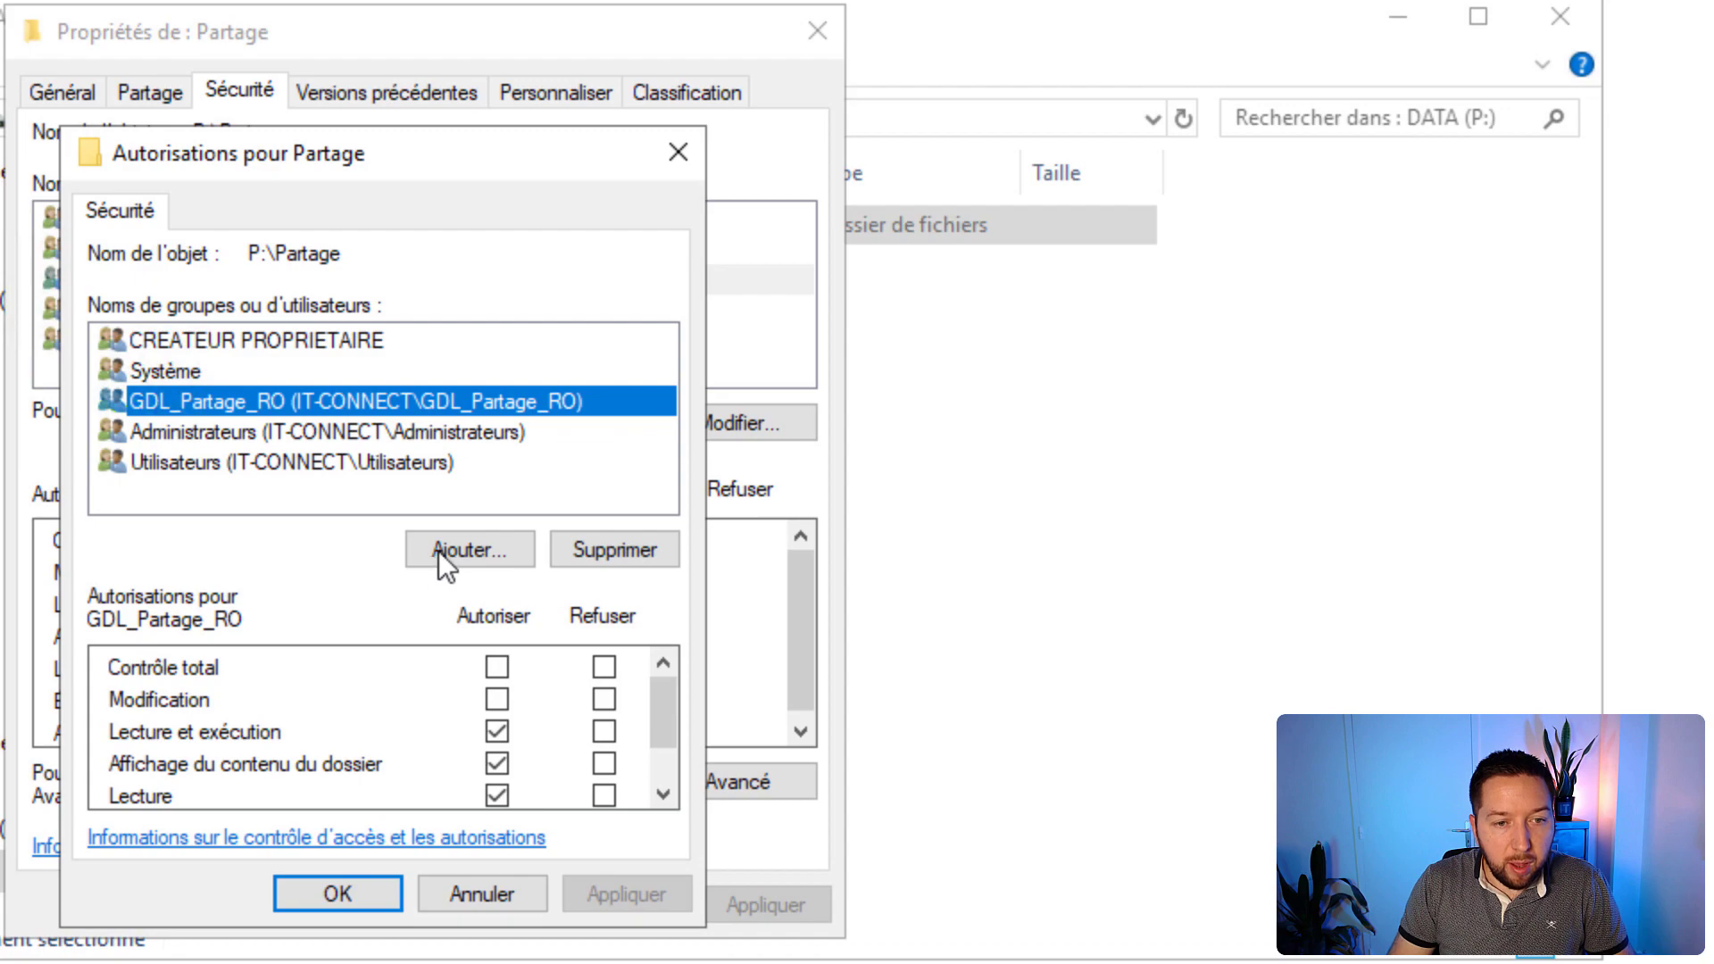
click(469, 577)
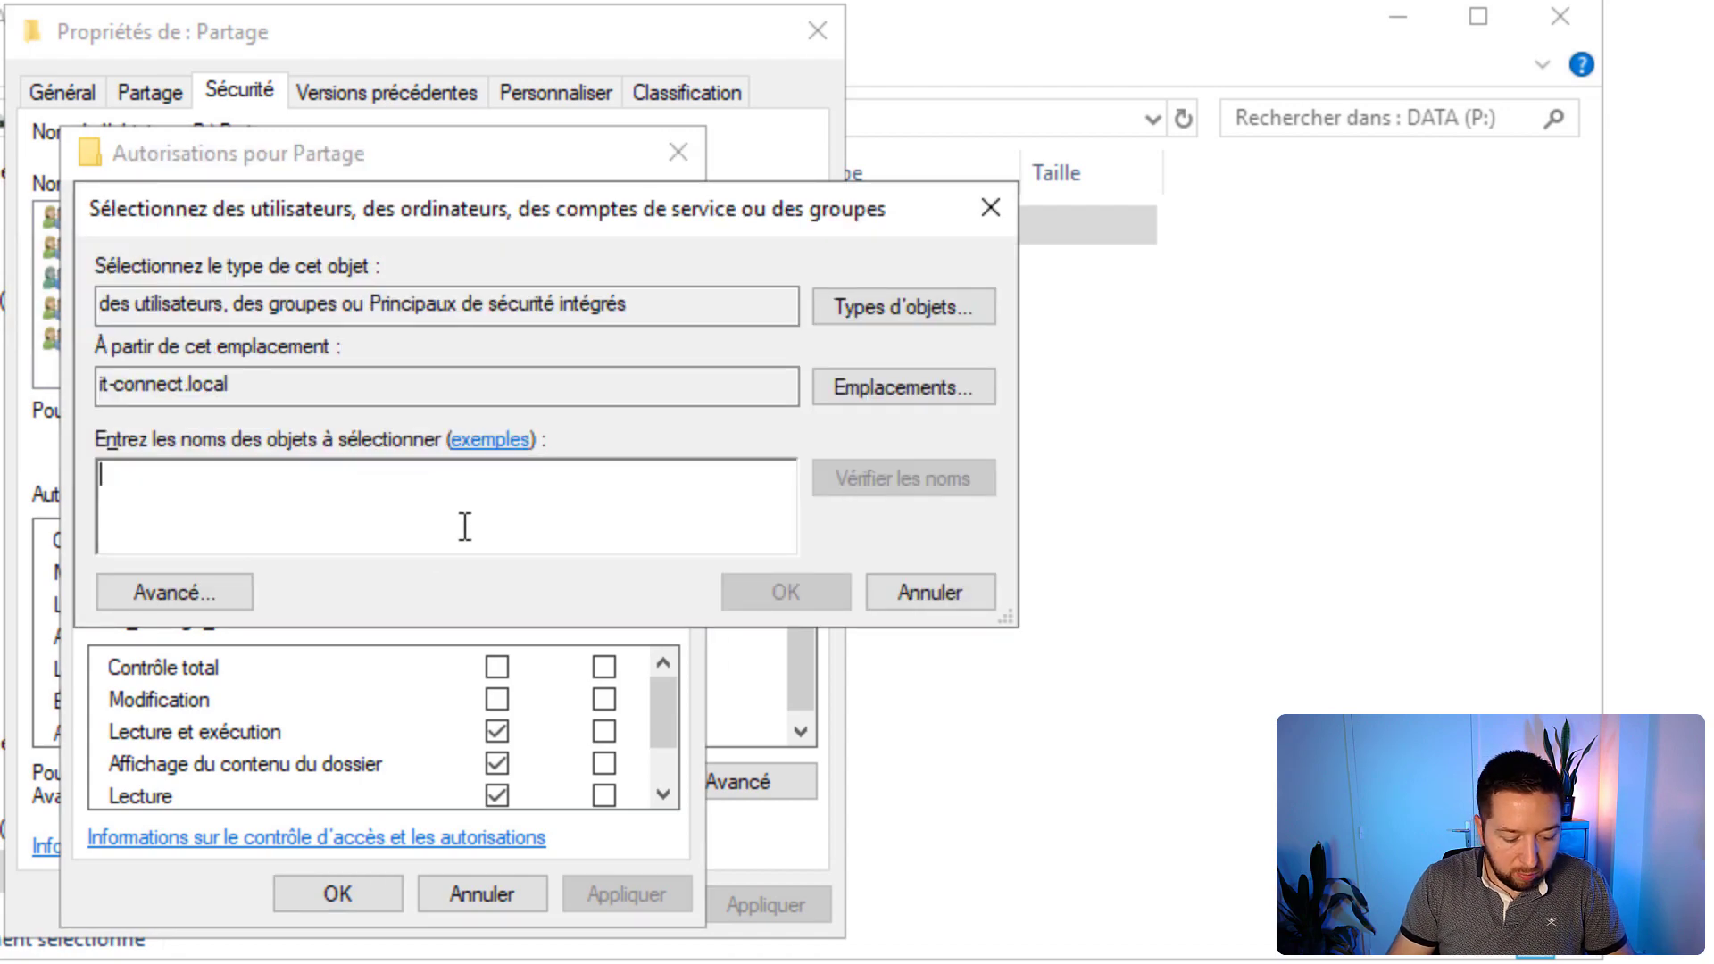
text(gdl_)
key(Return)
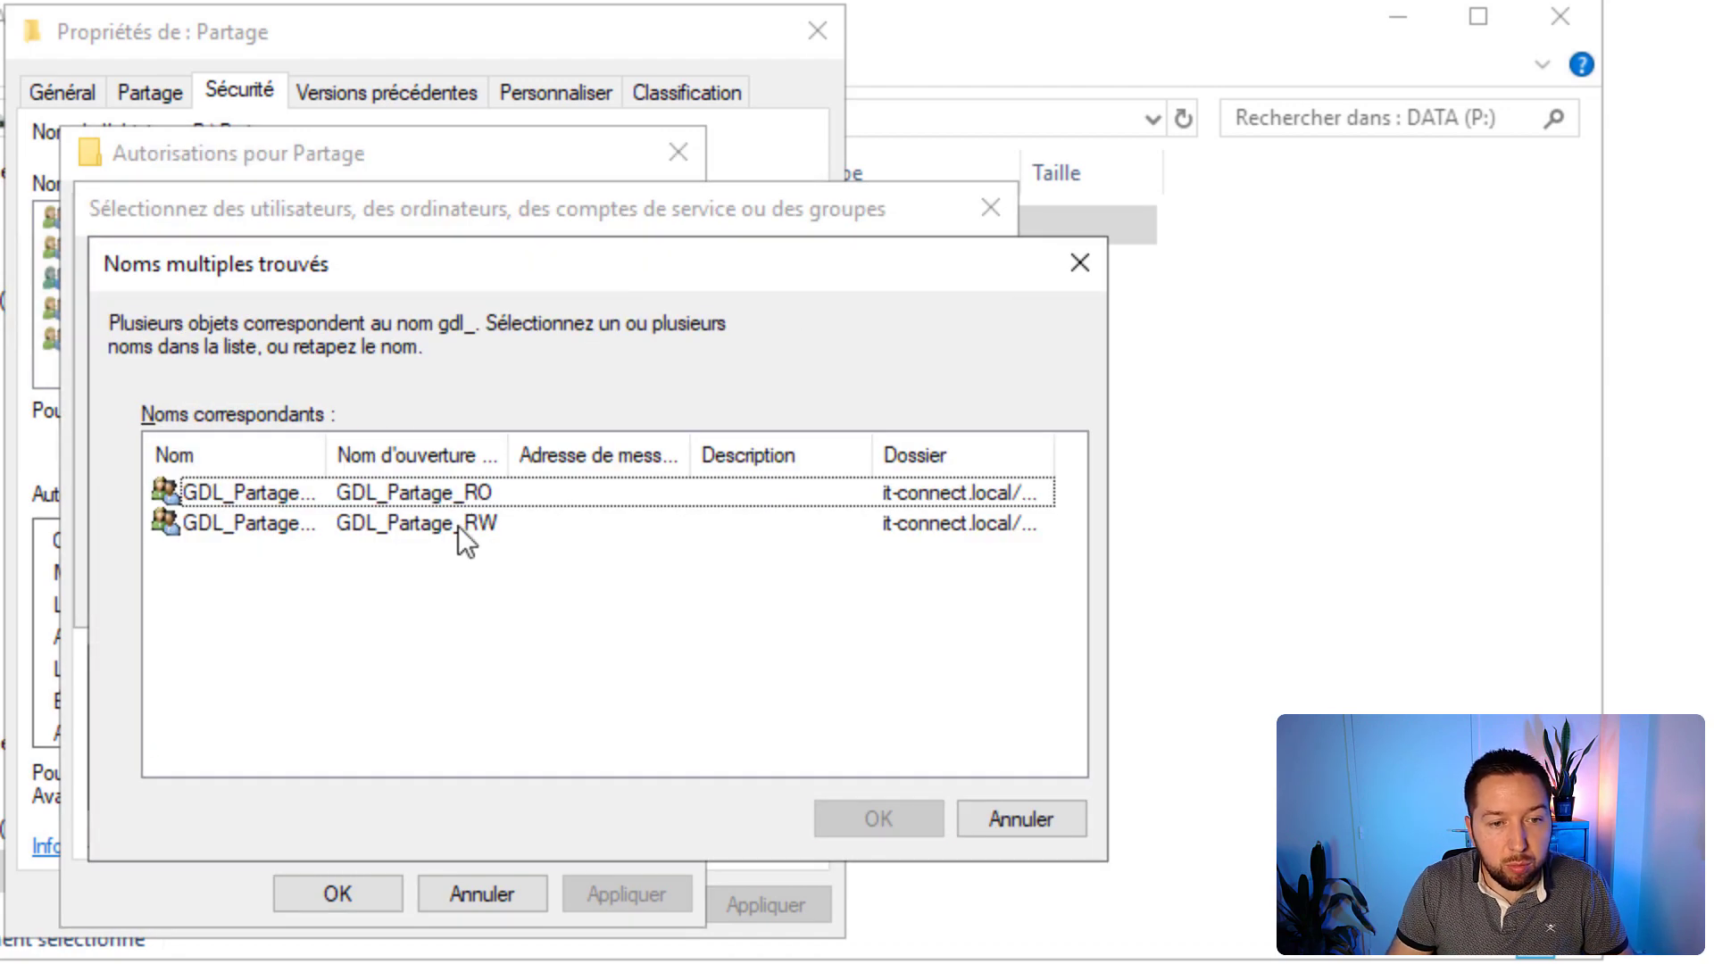
double_click(458, 527)
key(Return)
click(498, 699)
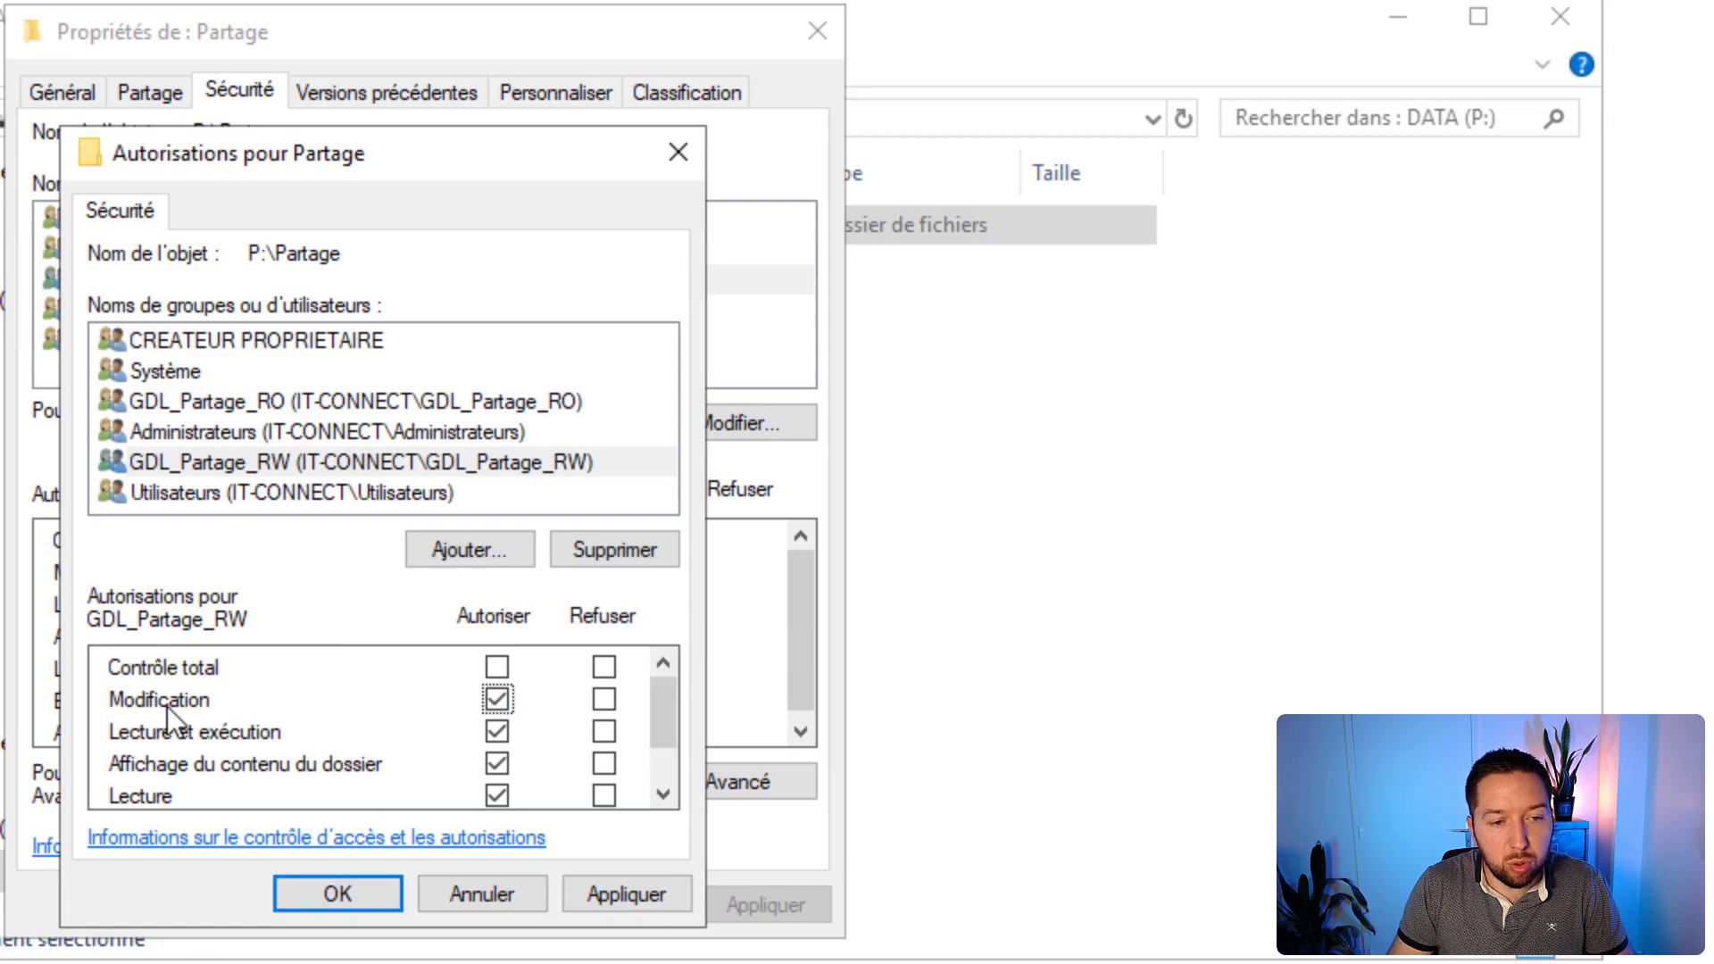
click(367, 906)
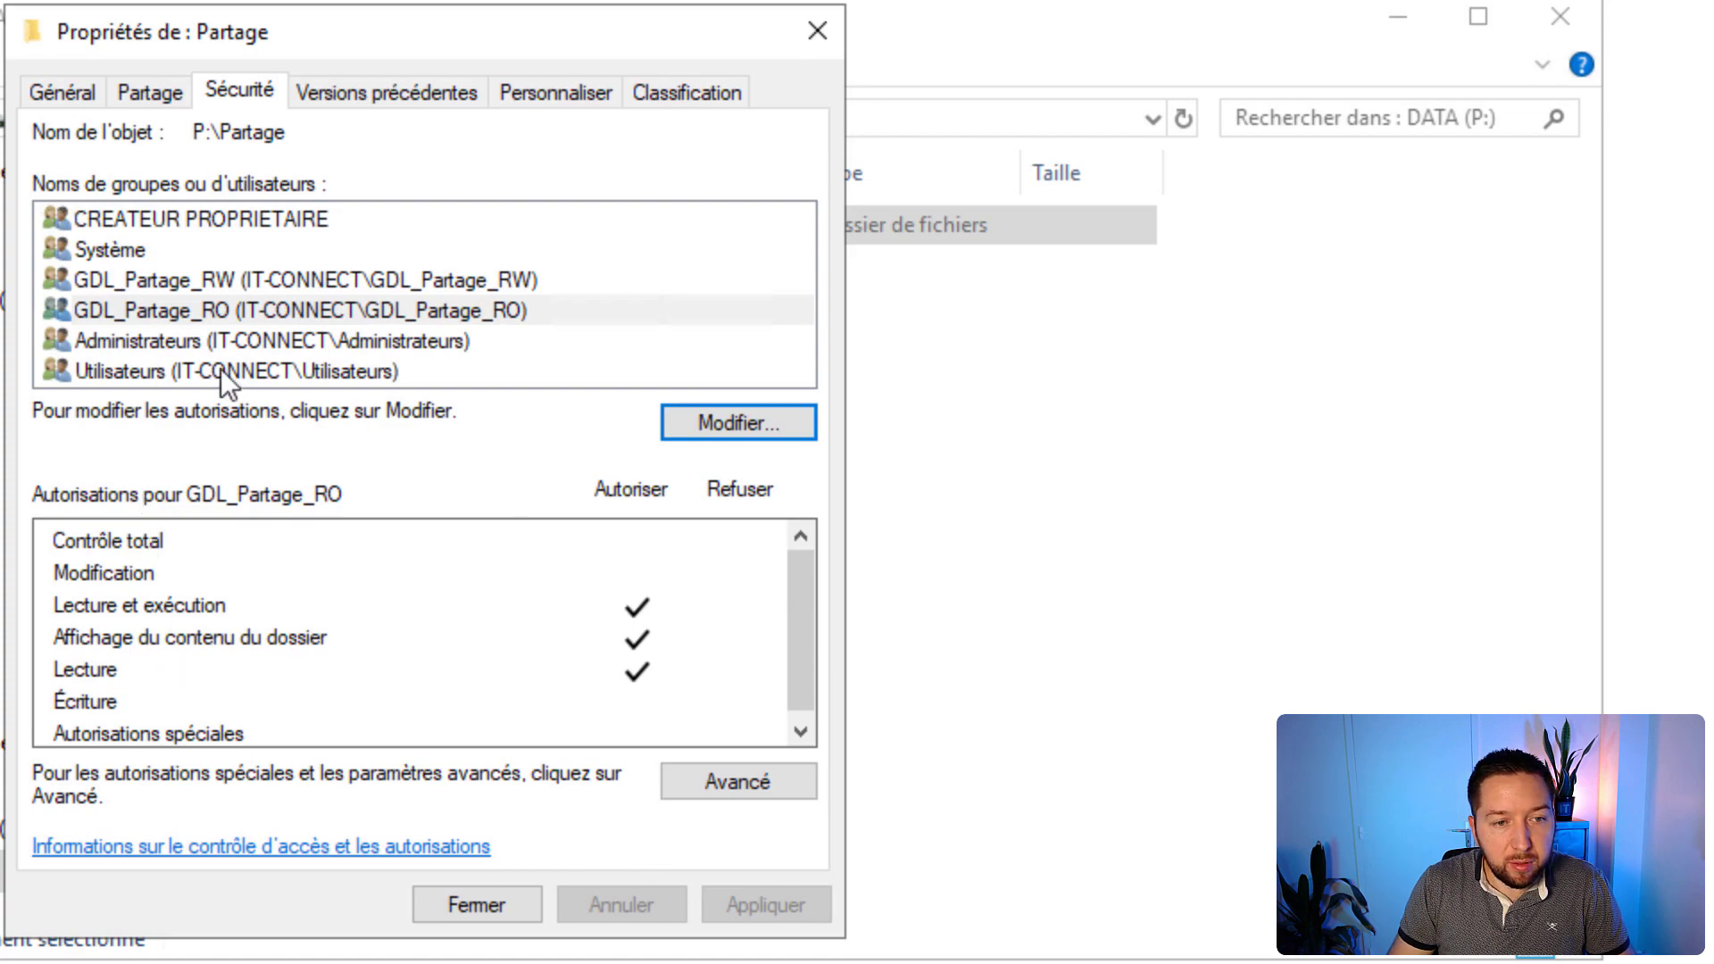
Remove the Utilisateurs group from the Partage folder's NTFS permissions and close the folder properties
click(99, 372)
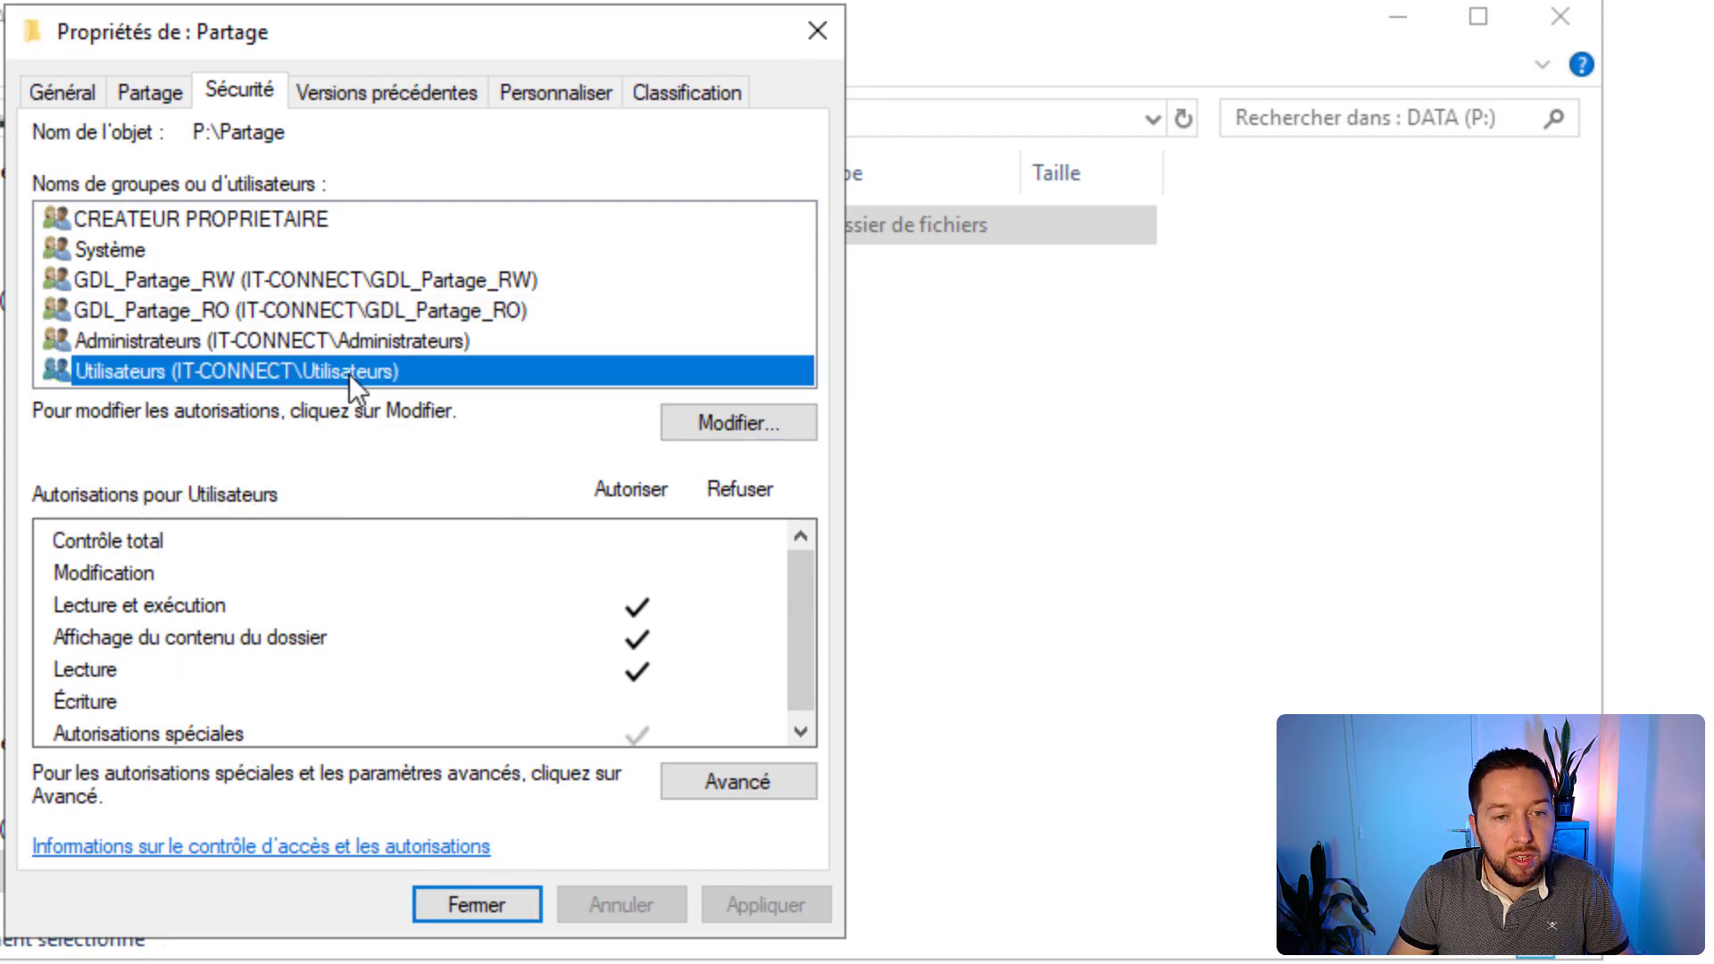
click(699, 420)
click(220, 506)
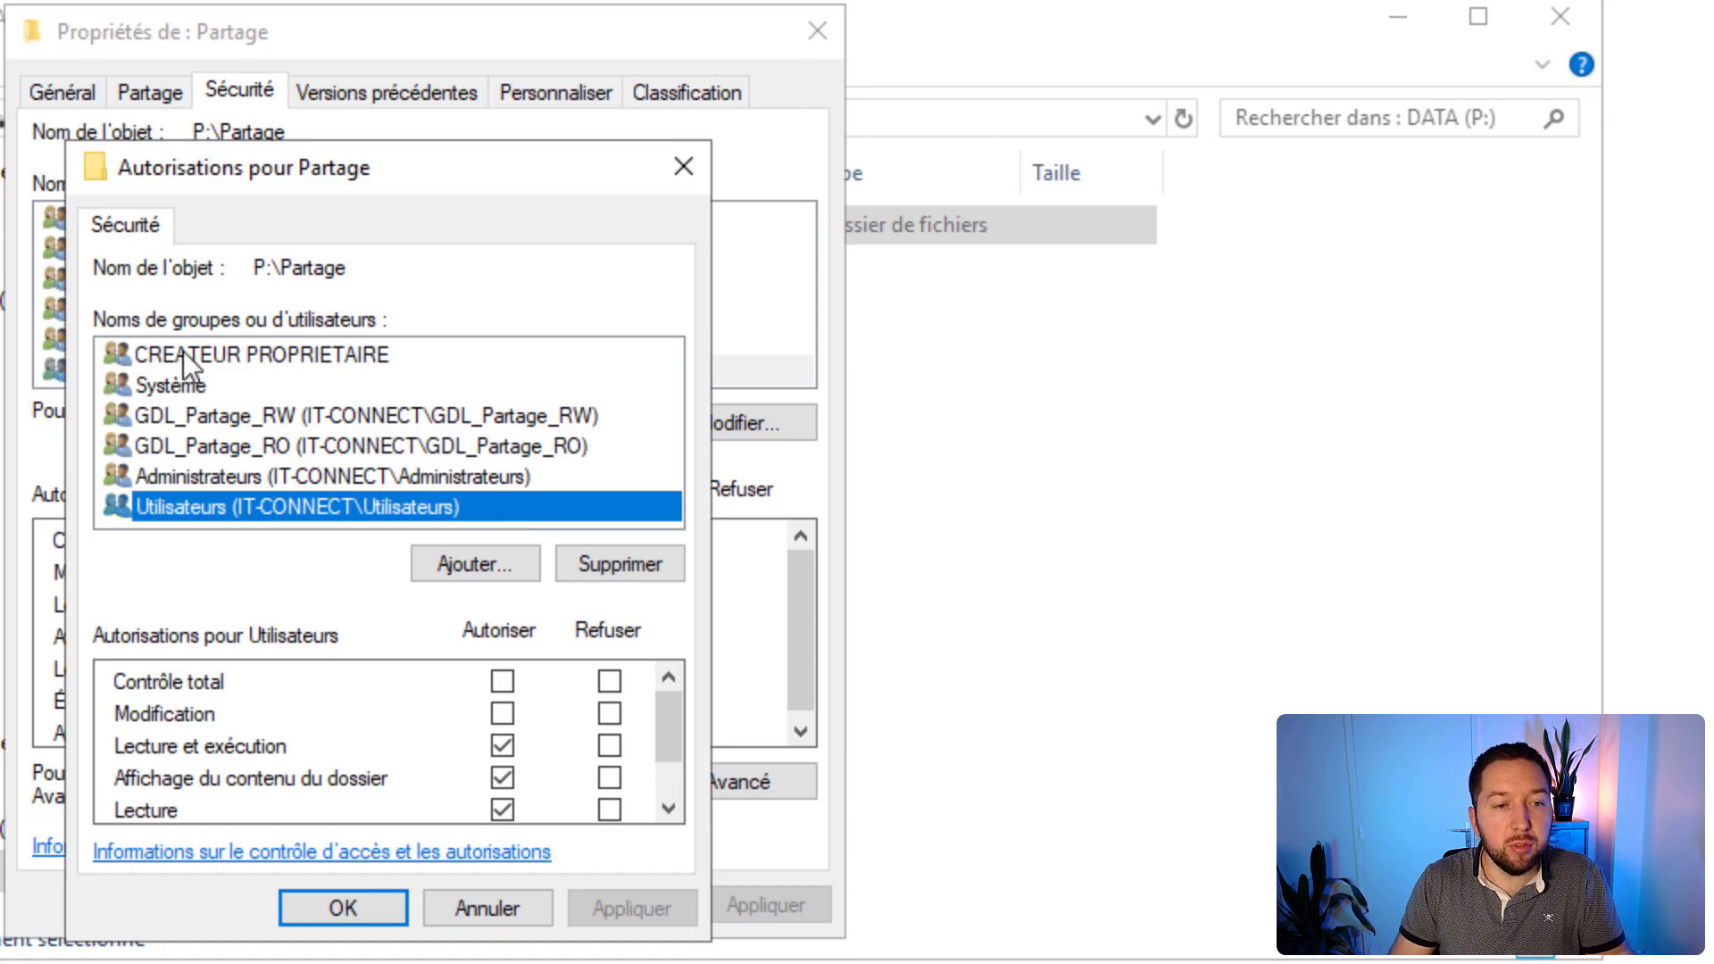
click(581, 559)
click(382, 898)
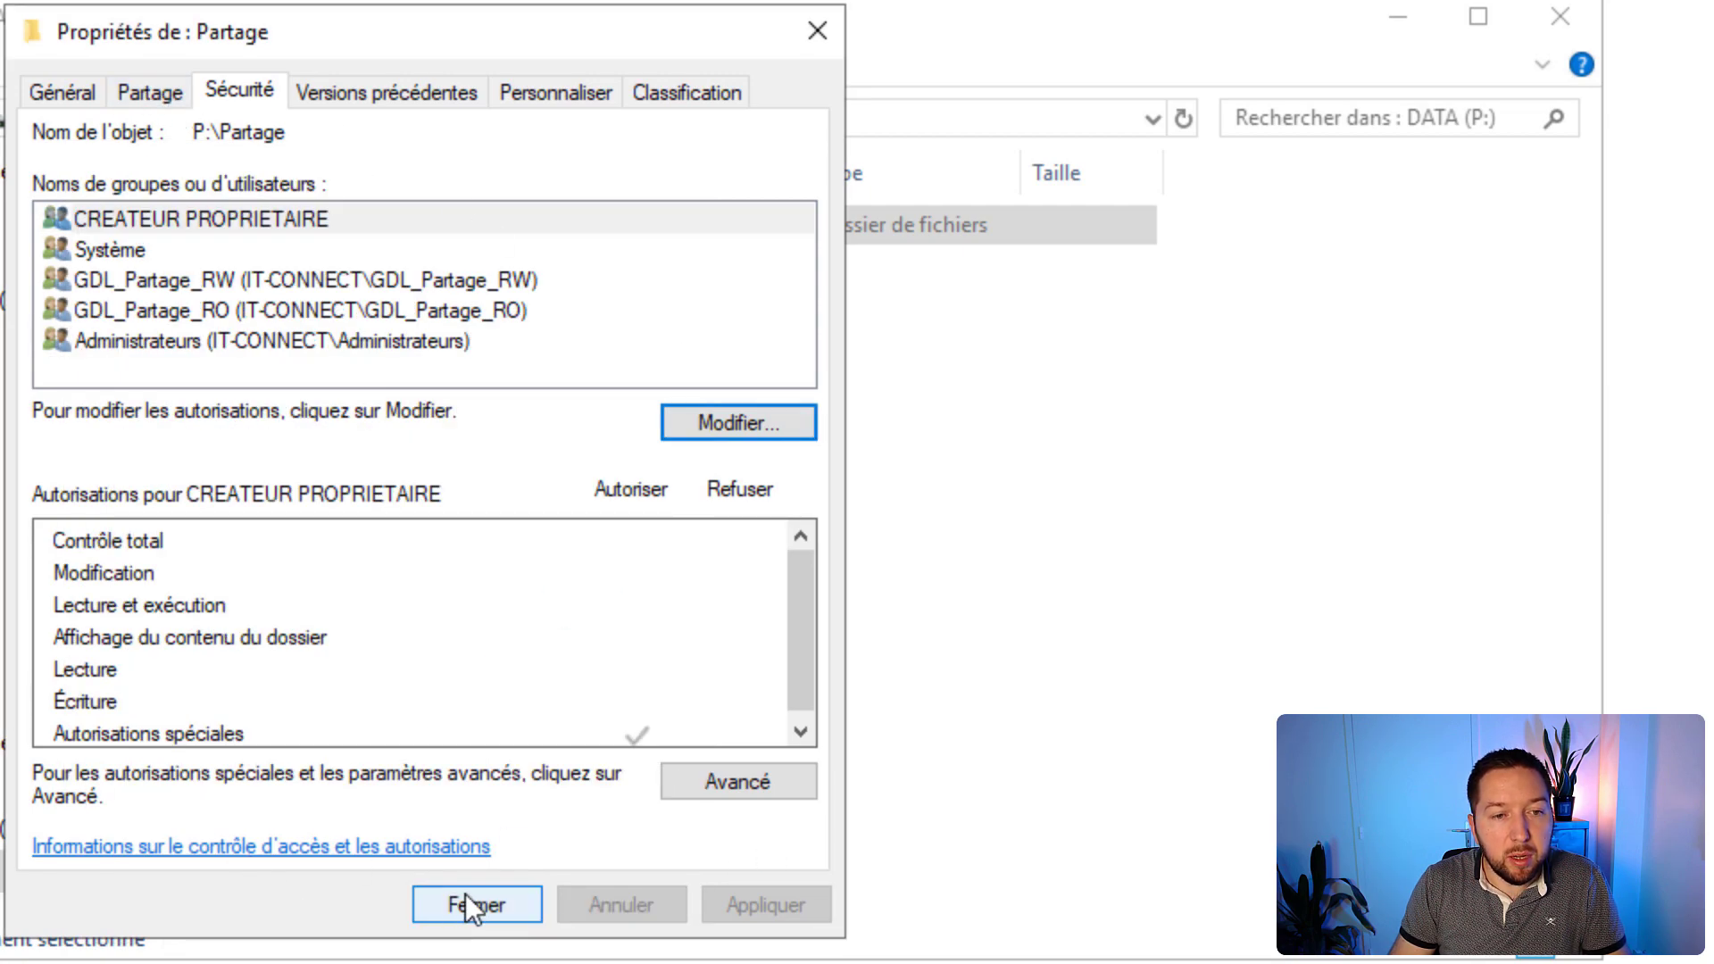
click(214, 283)
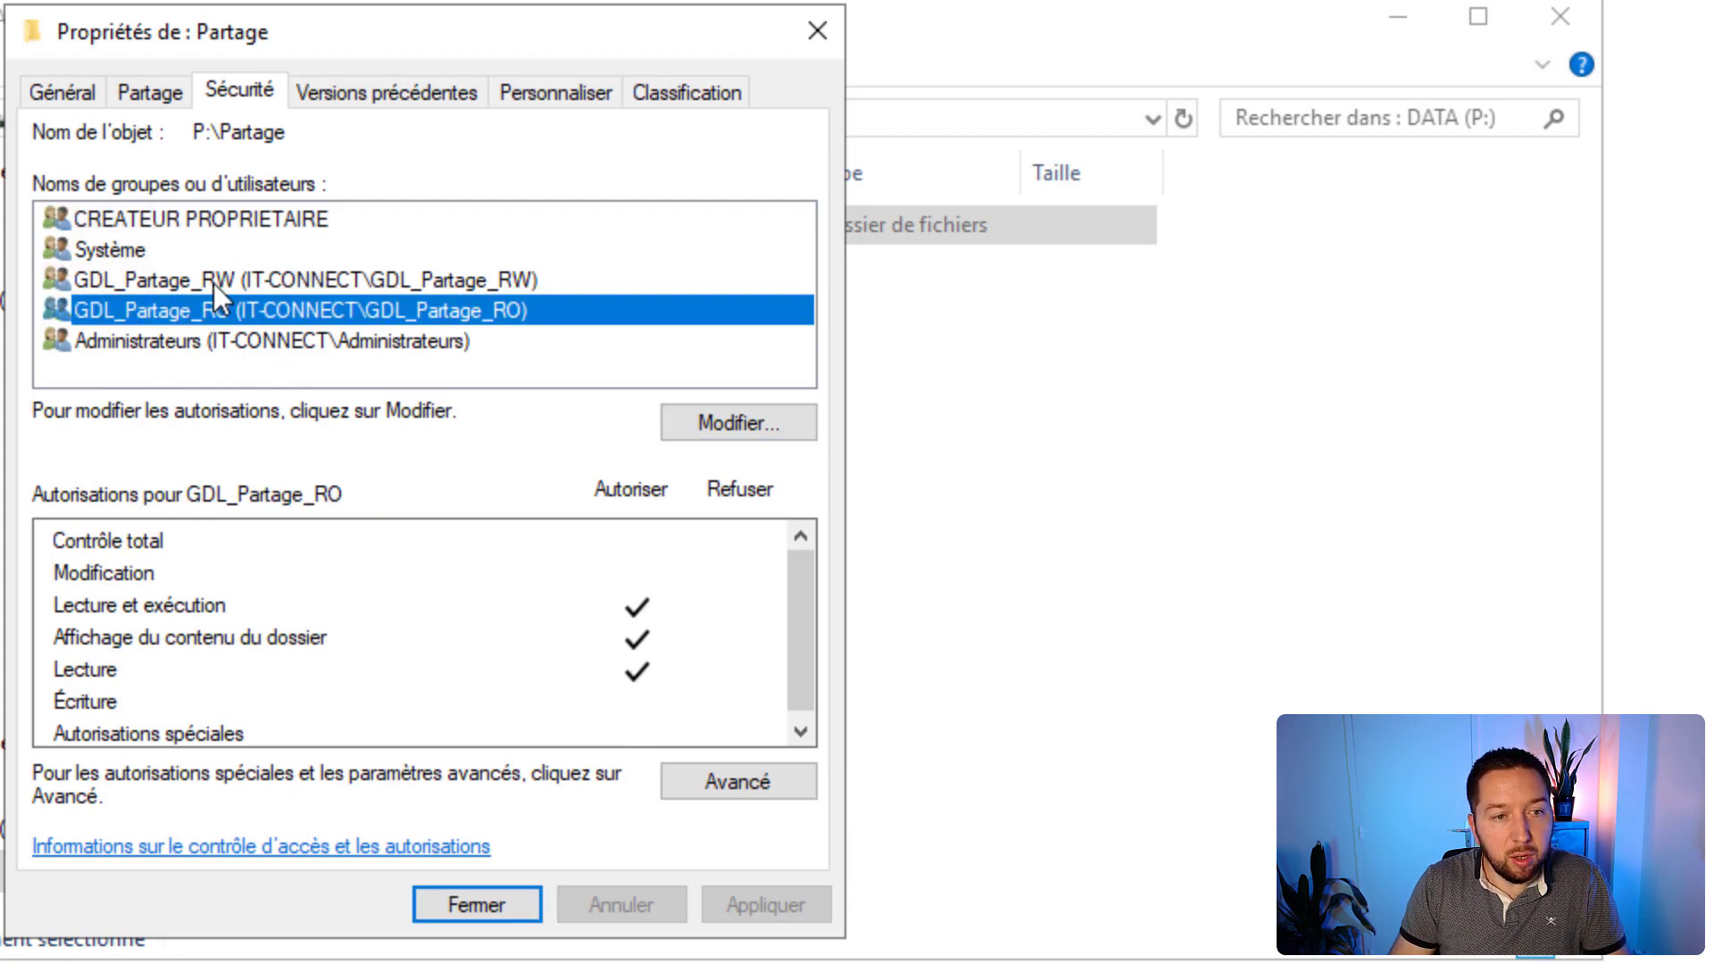
click(213, 282)
click(216, 309)
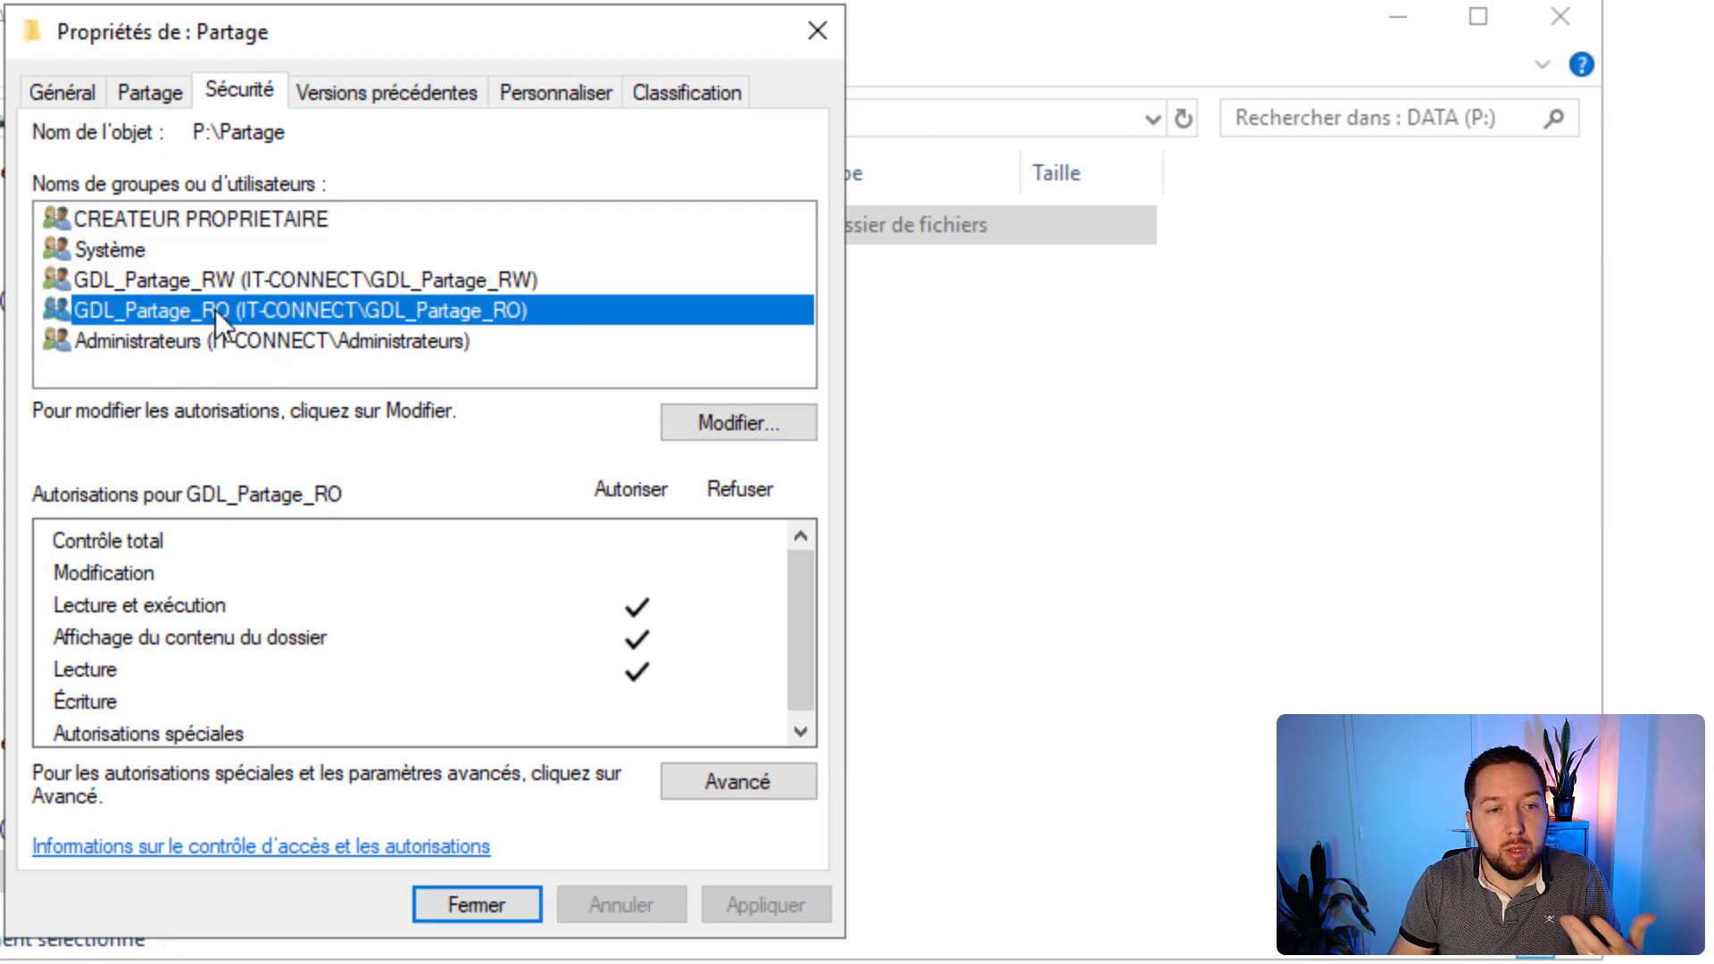
click(509, 904)
Reopen the Partage folder's properties and bring up Accès effectif in its advanced security settings
click(737, 548)
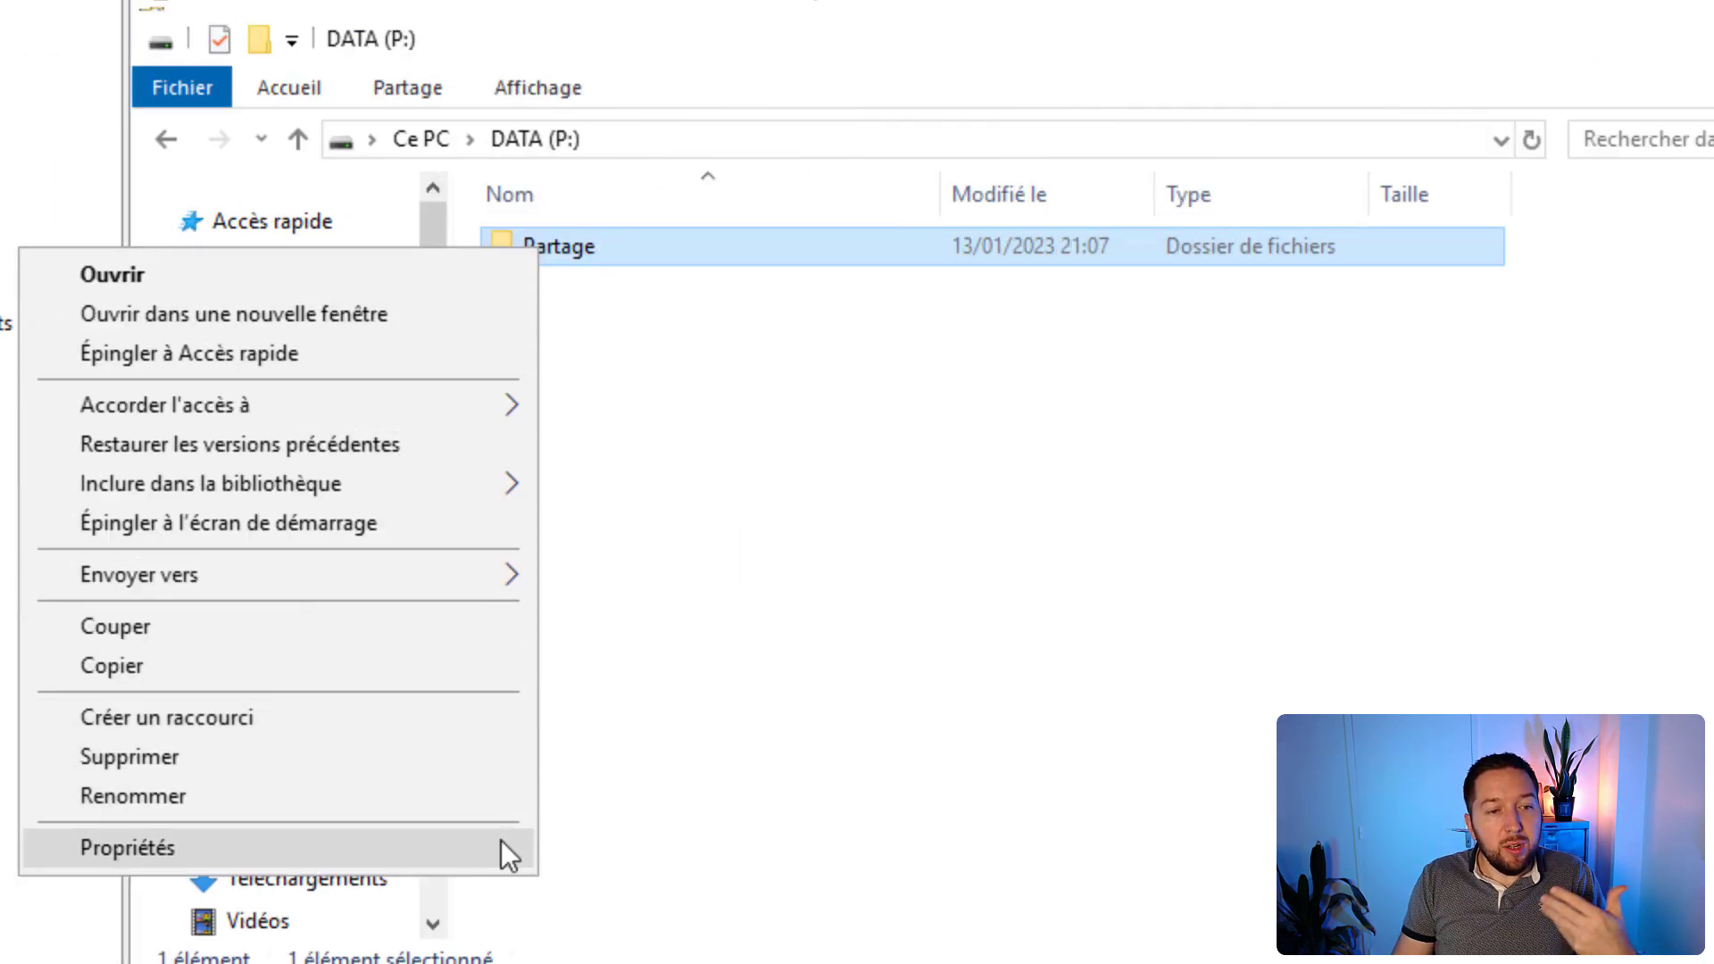
click(501, 839)
drag(700, 292, 529, 92)
click(616, 149)
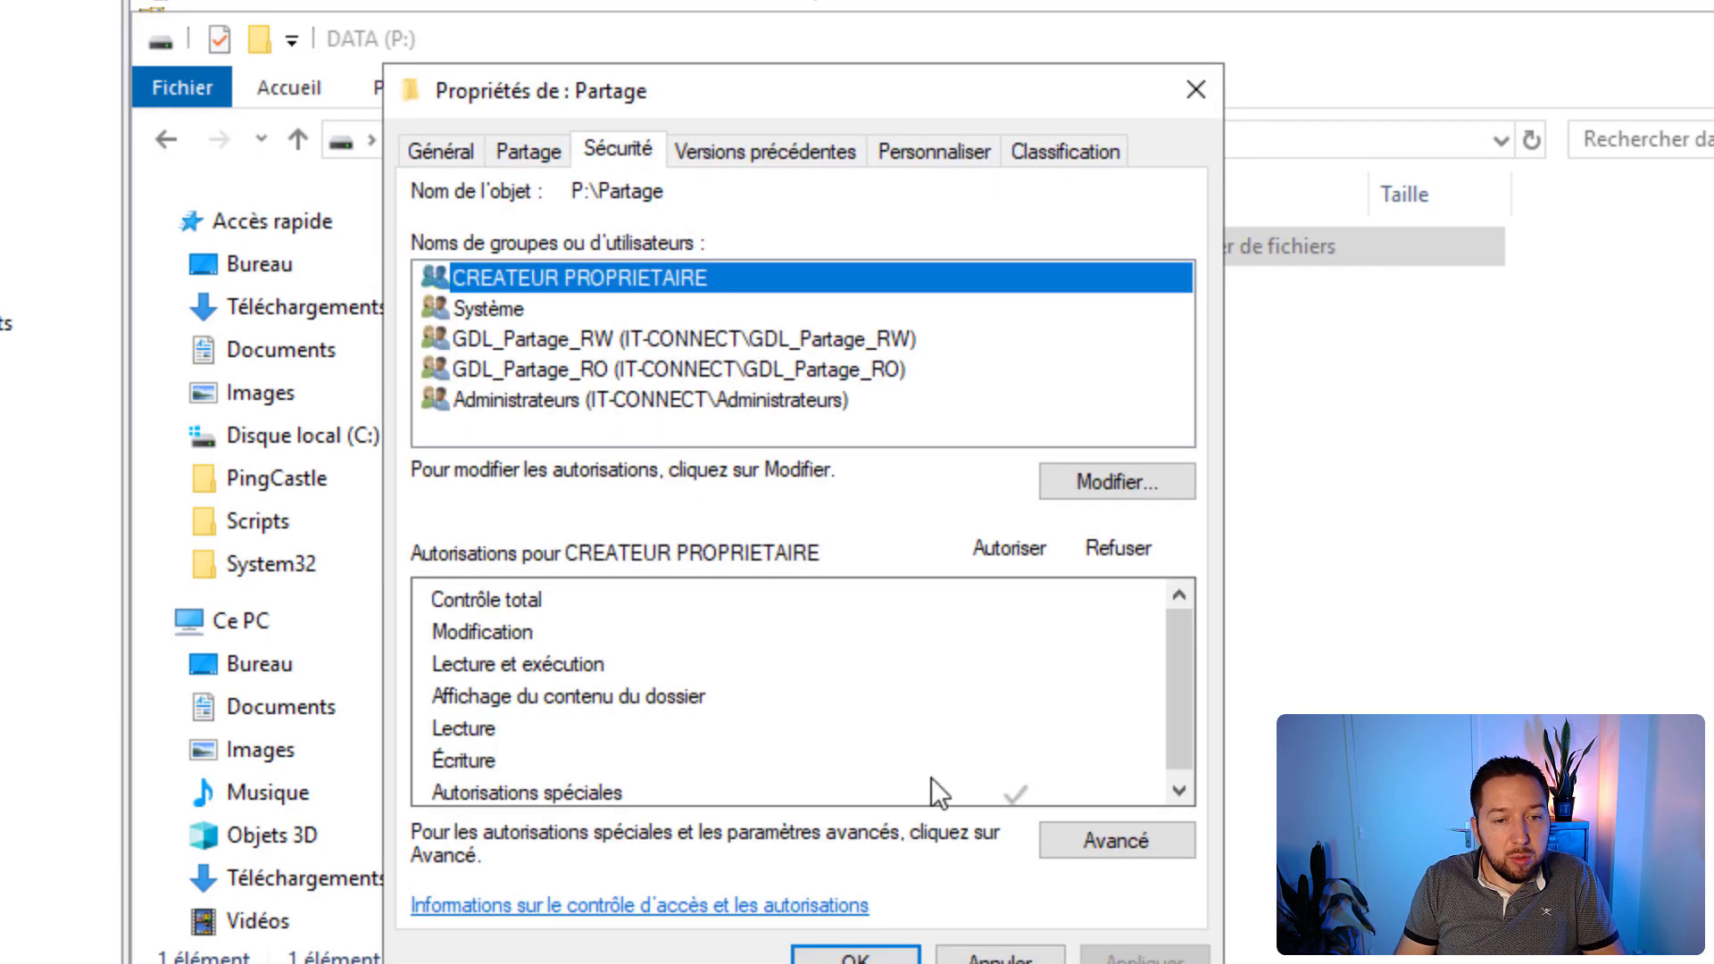
click(1057, 838)
drag(1065, 39, 701, 123)
click(870, 315)
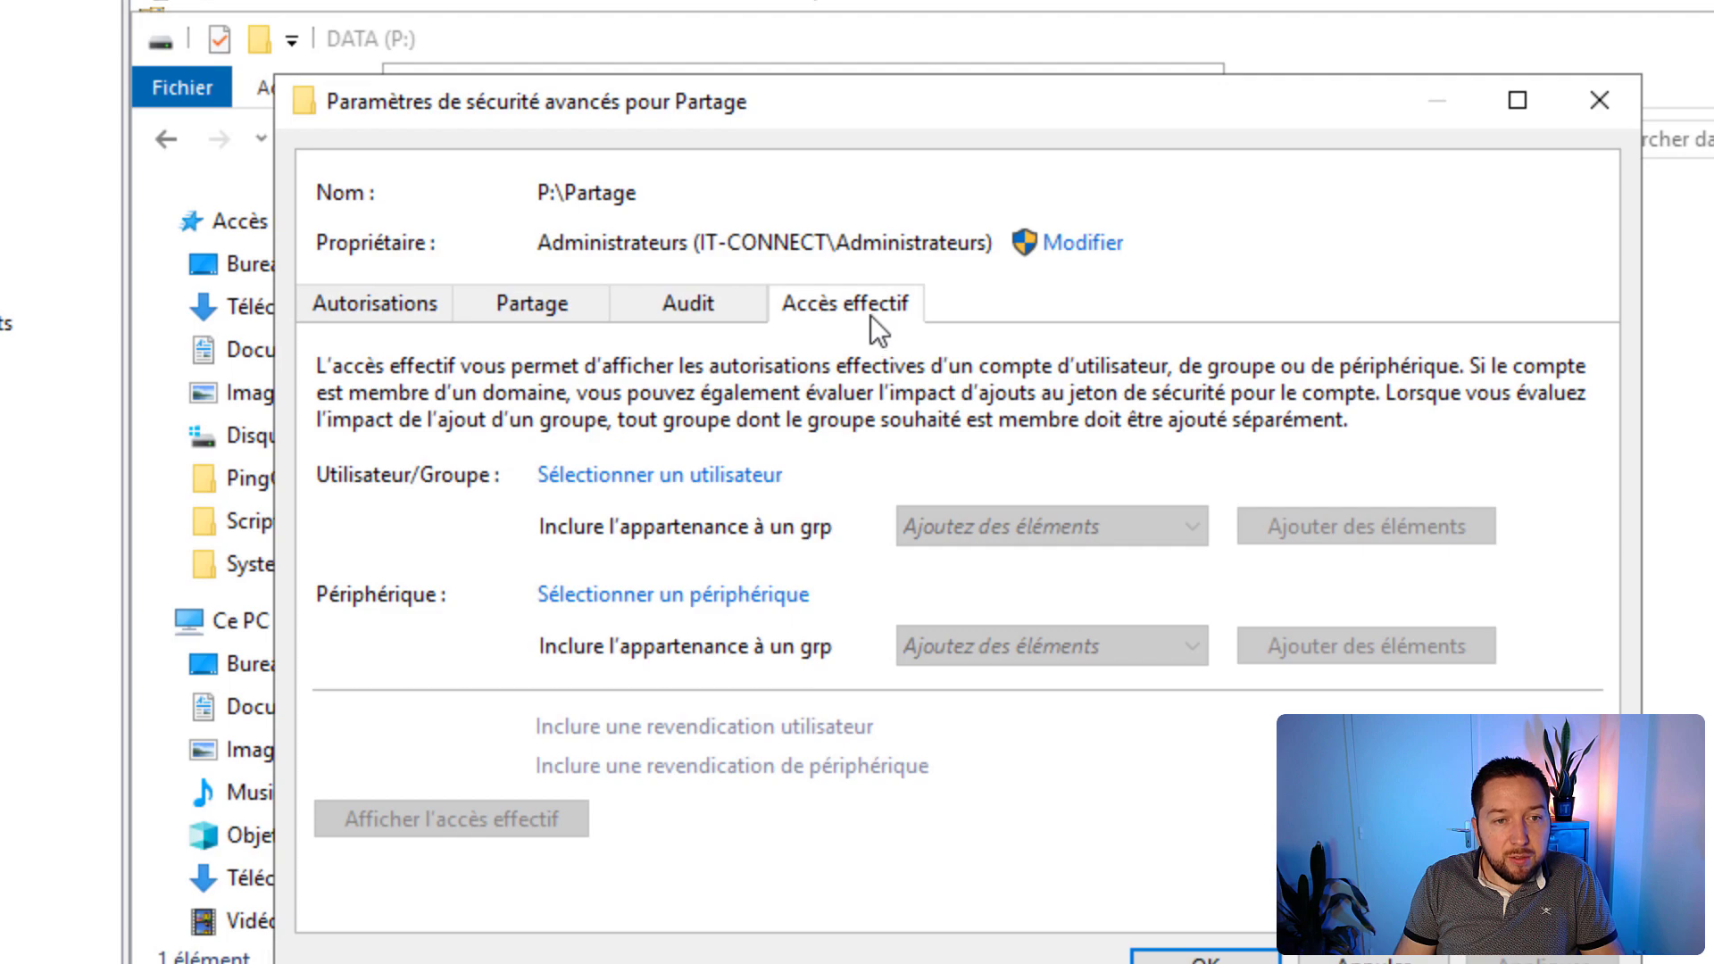
Examine the effective access of the GDL_Partage_RO group on the Partage folder, then close the security settings and folder properties
click(686, 496)
text(gdl_)
key(Return)
click(647, 440)
double_click(647, 438)
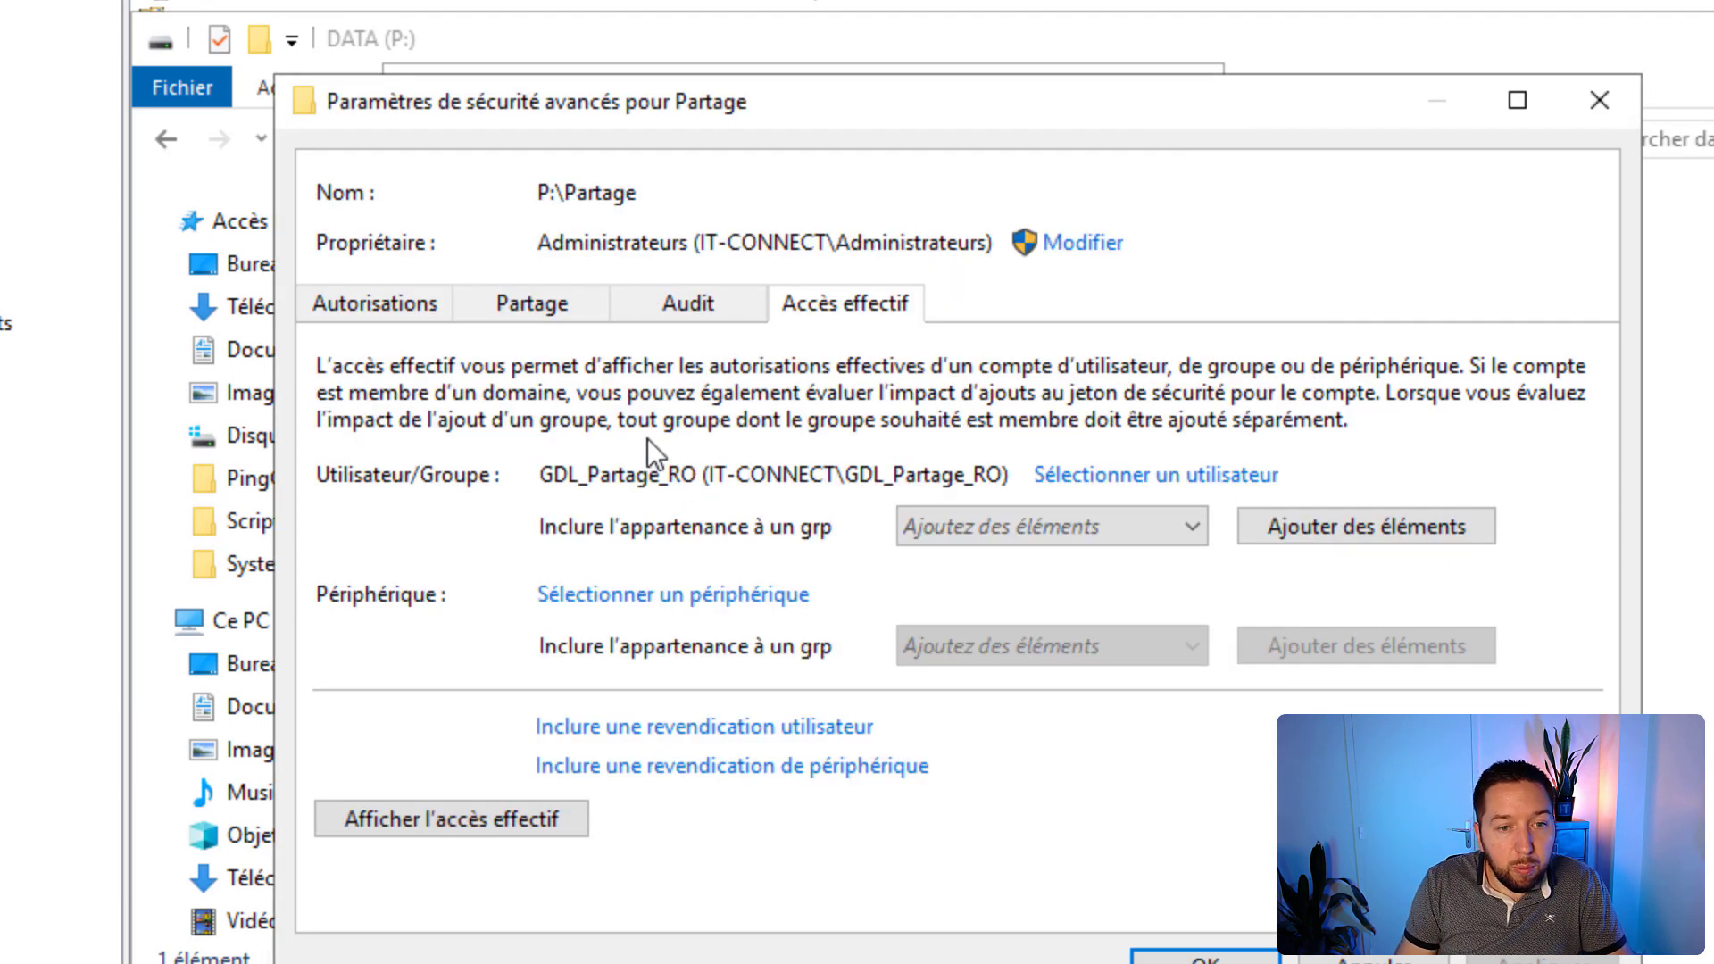
click(438, 834)
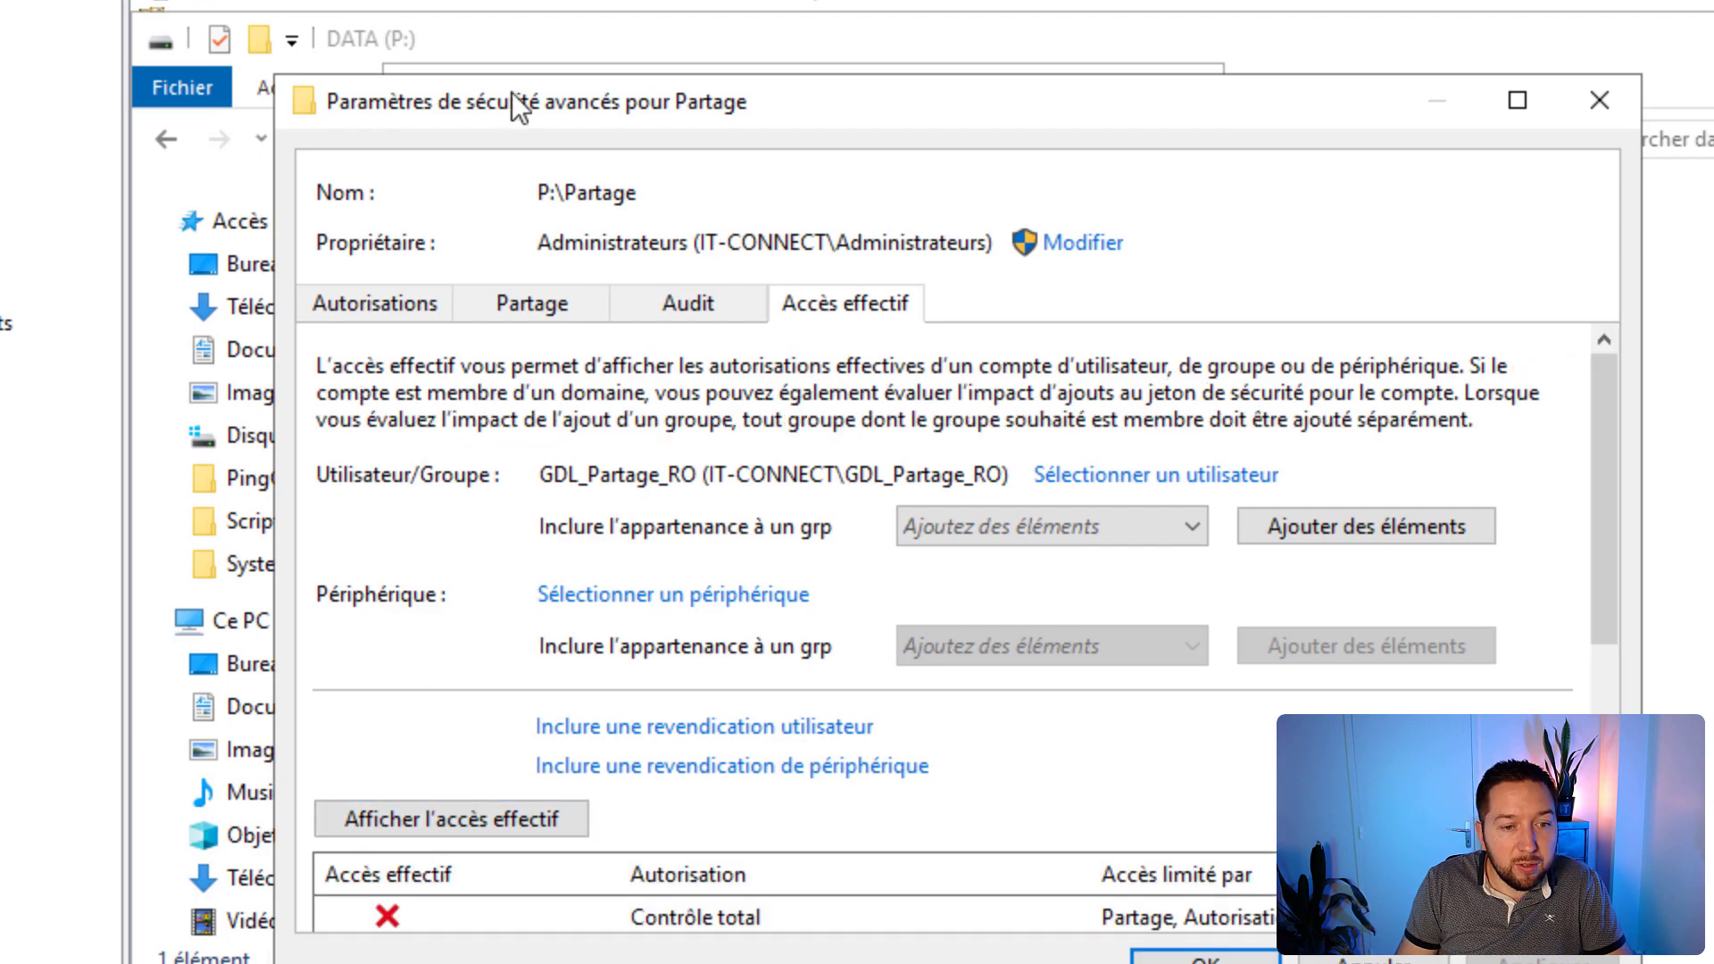
drag(512, 95, 505, 30)
scroll(820, 508, down, 2)
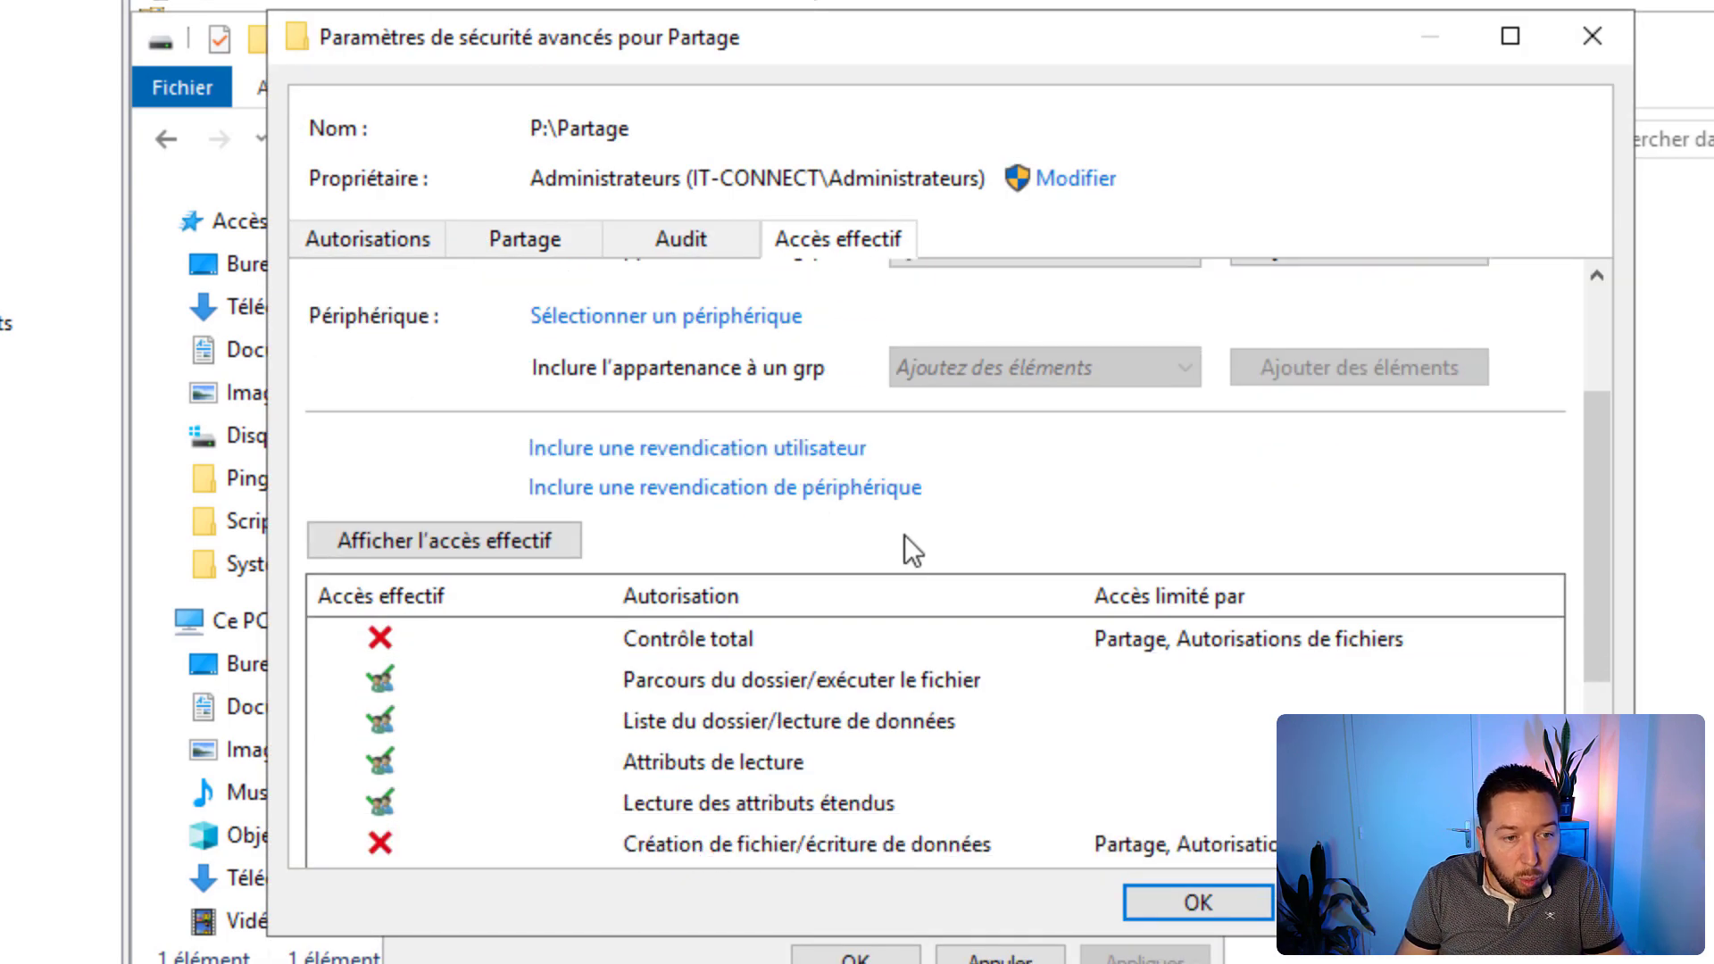
scroll(870, 509, up, 2)
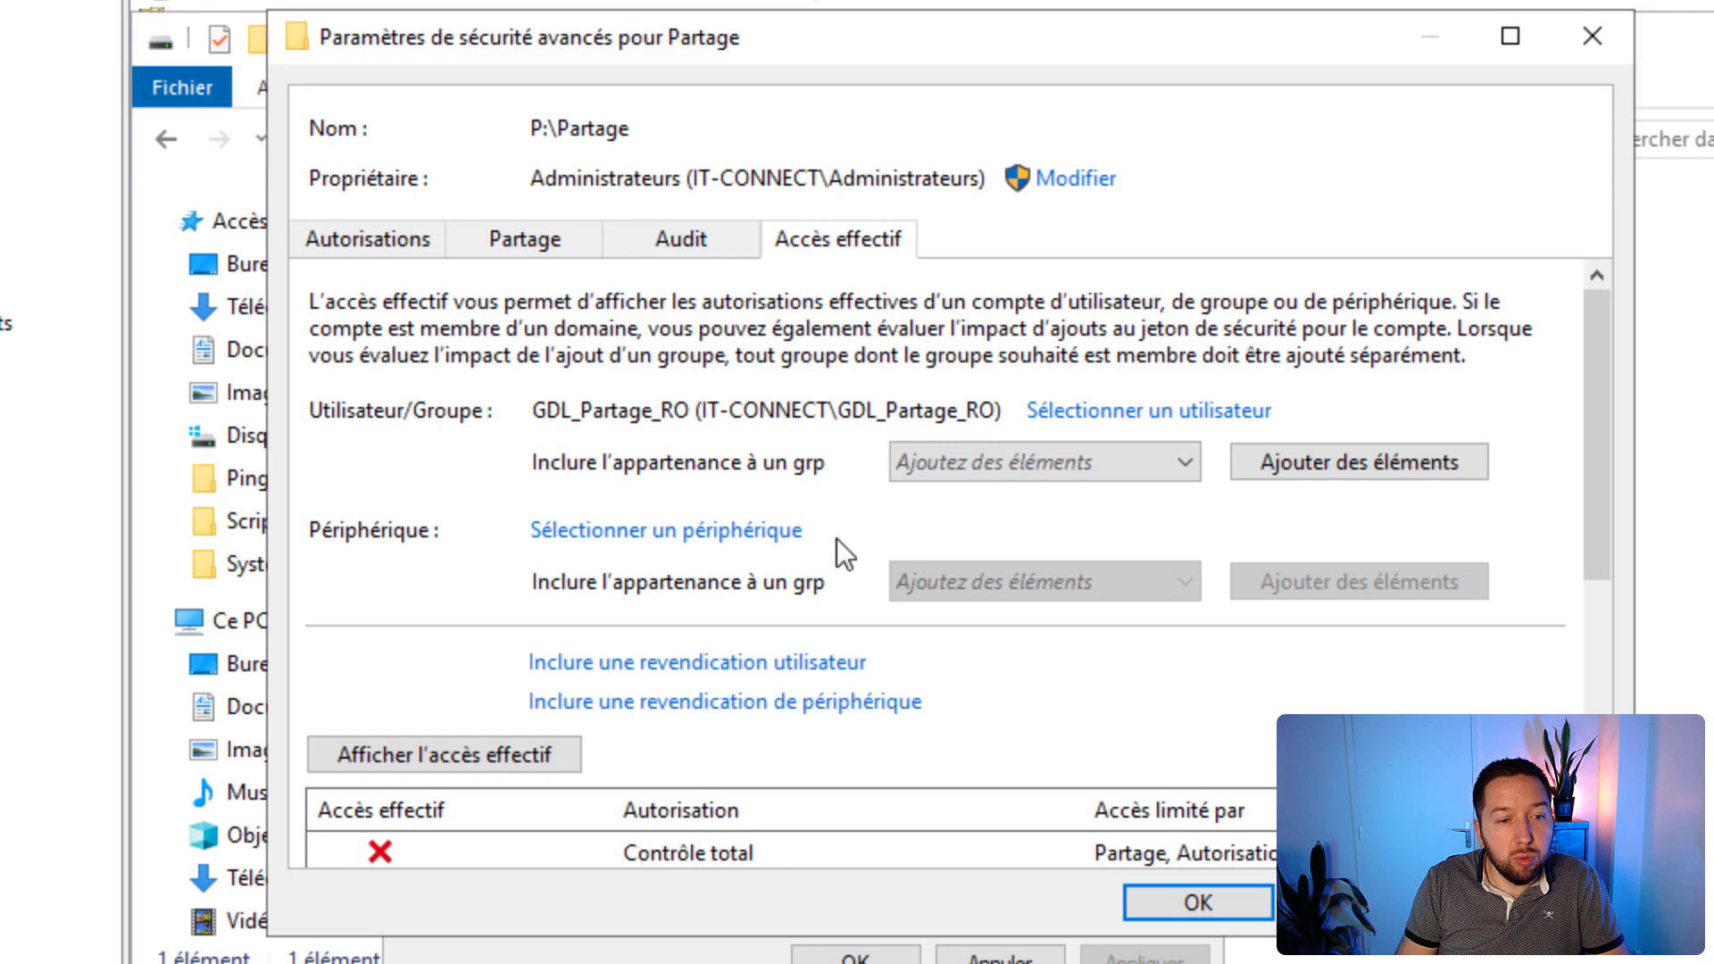
scroll(833, 550, down, 5)
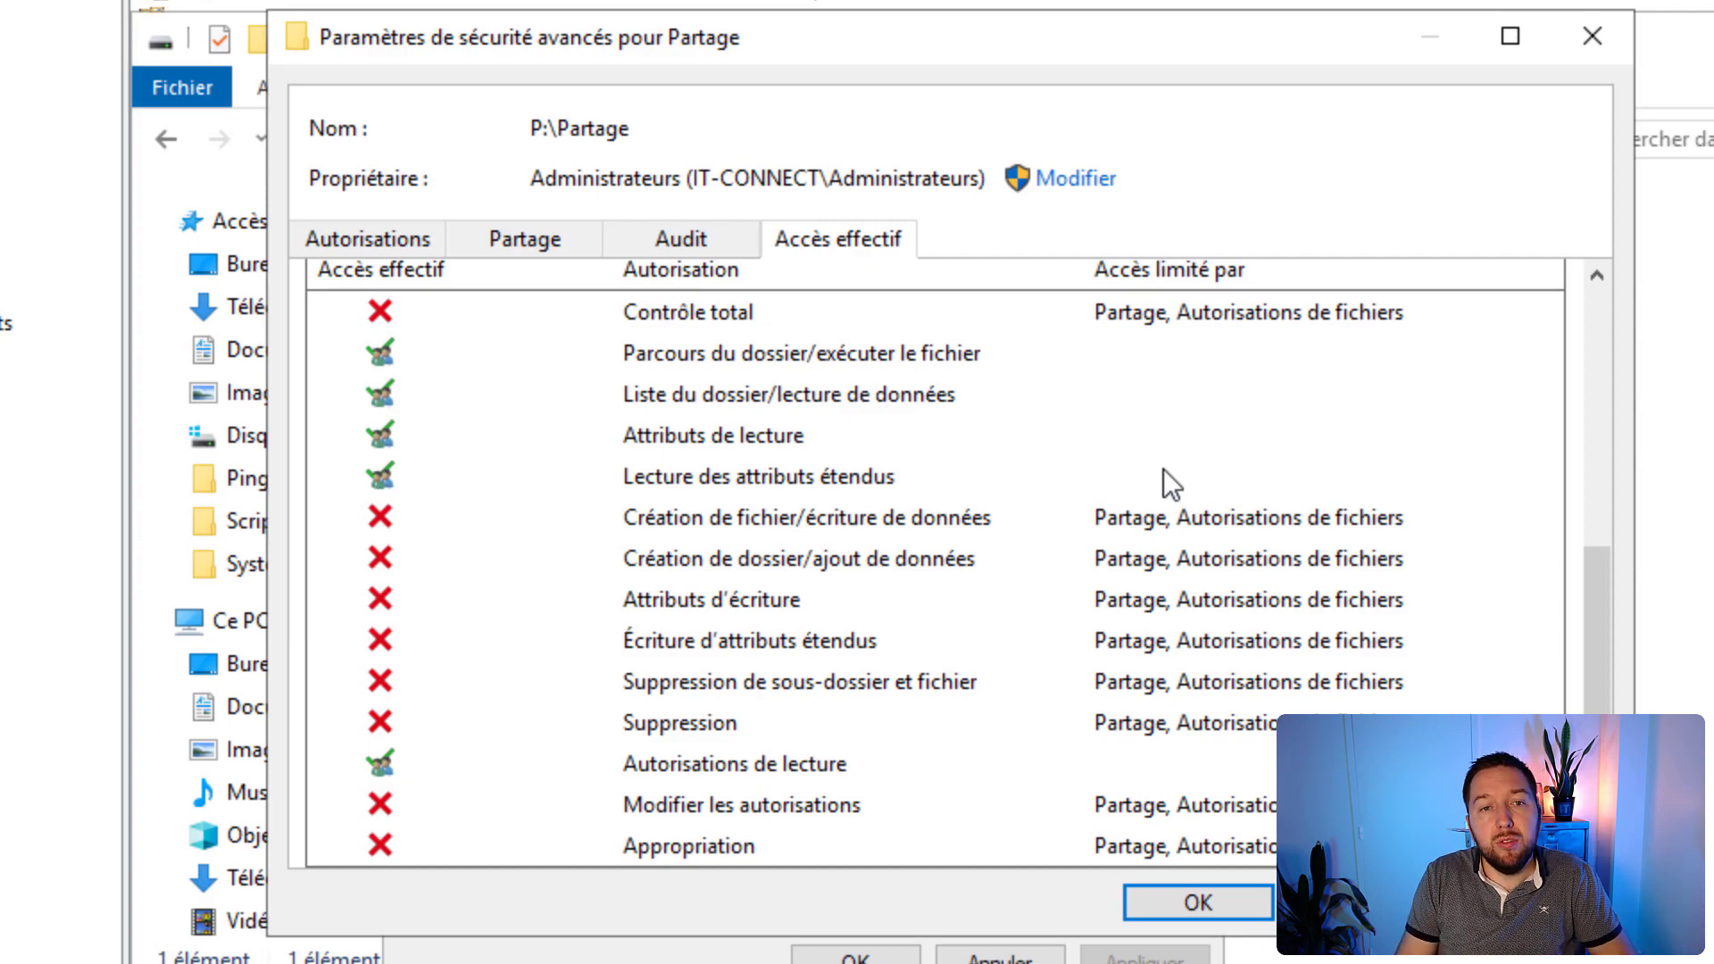
click(1232, 904)
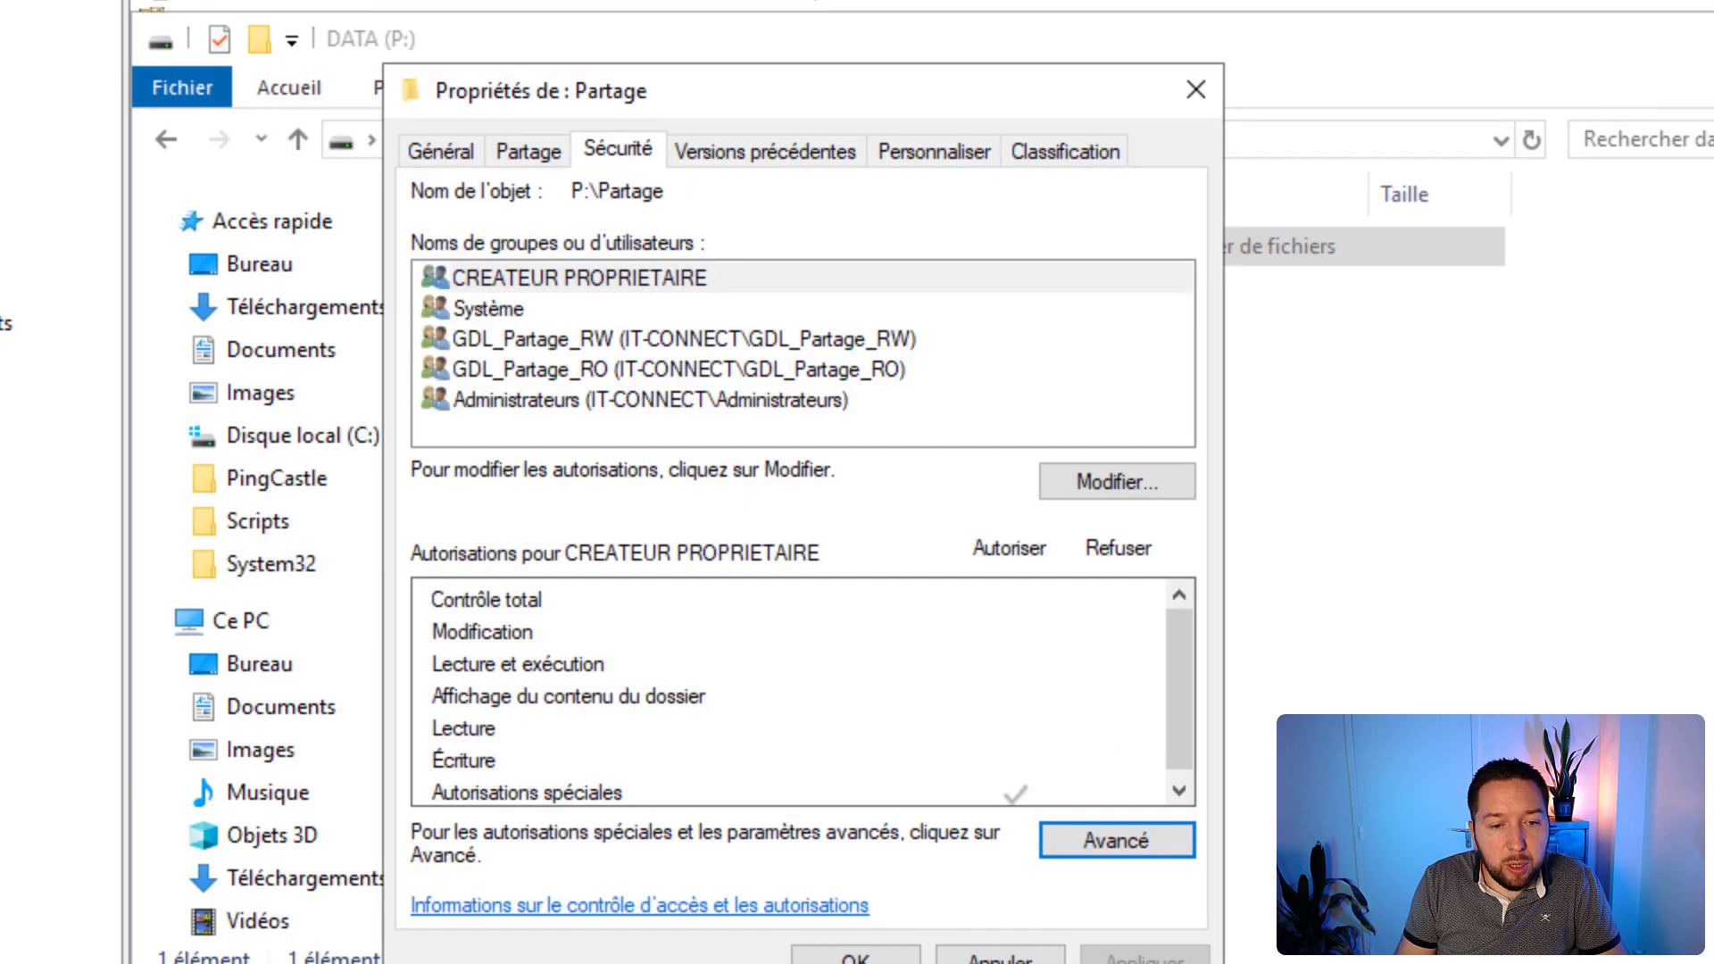
click(1000, 958)
Switch to the client machine's File Explorer and open the network share \\SRV-ADDS-01\partage
click(1047, 665)
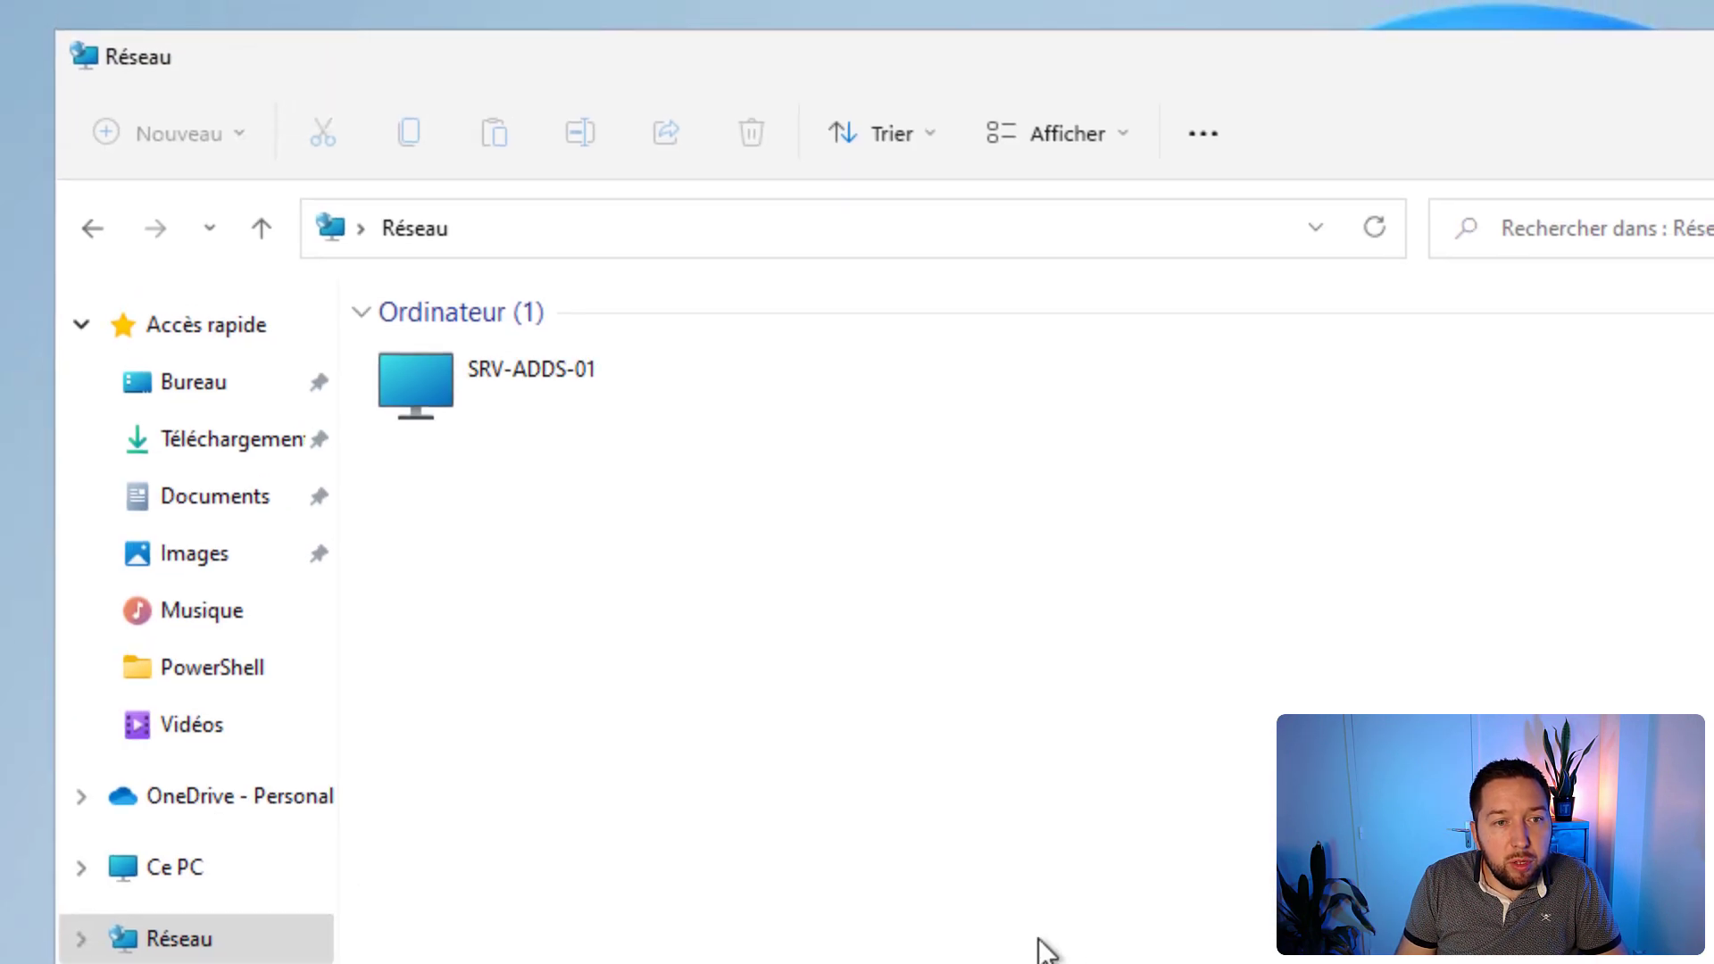
click(746, 234)
text(\\srv-a)
key(Down)
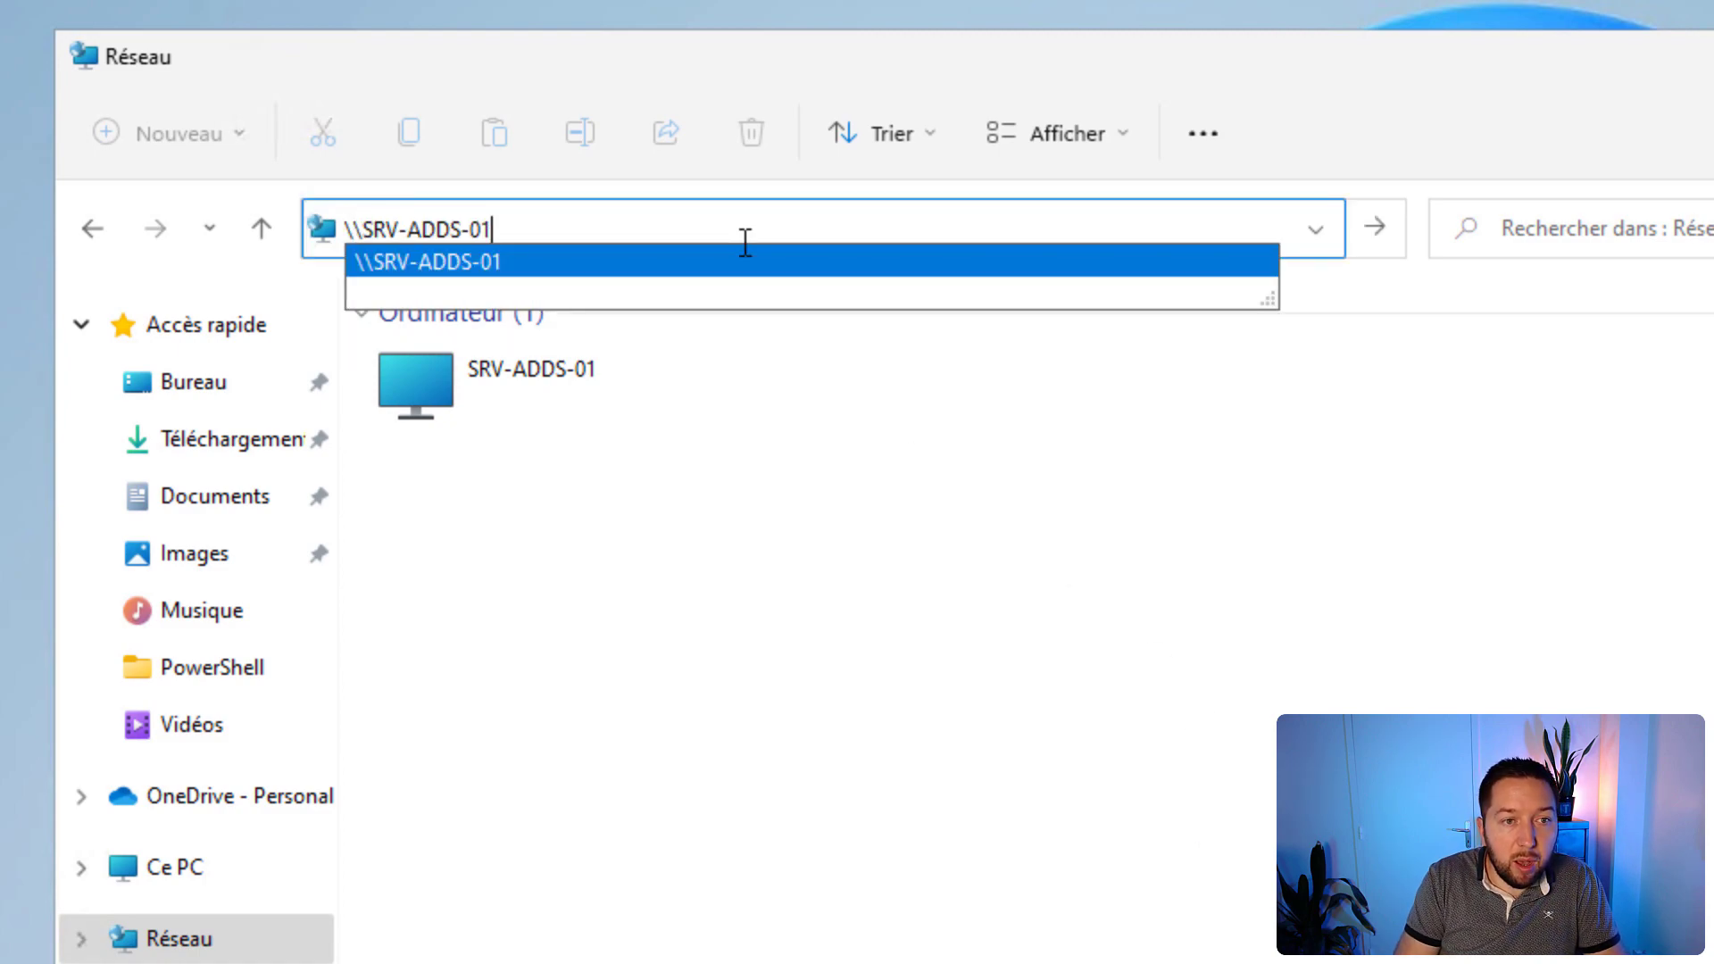
text(\partage)
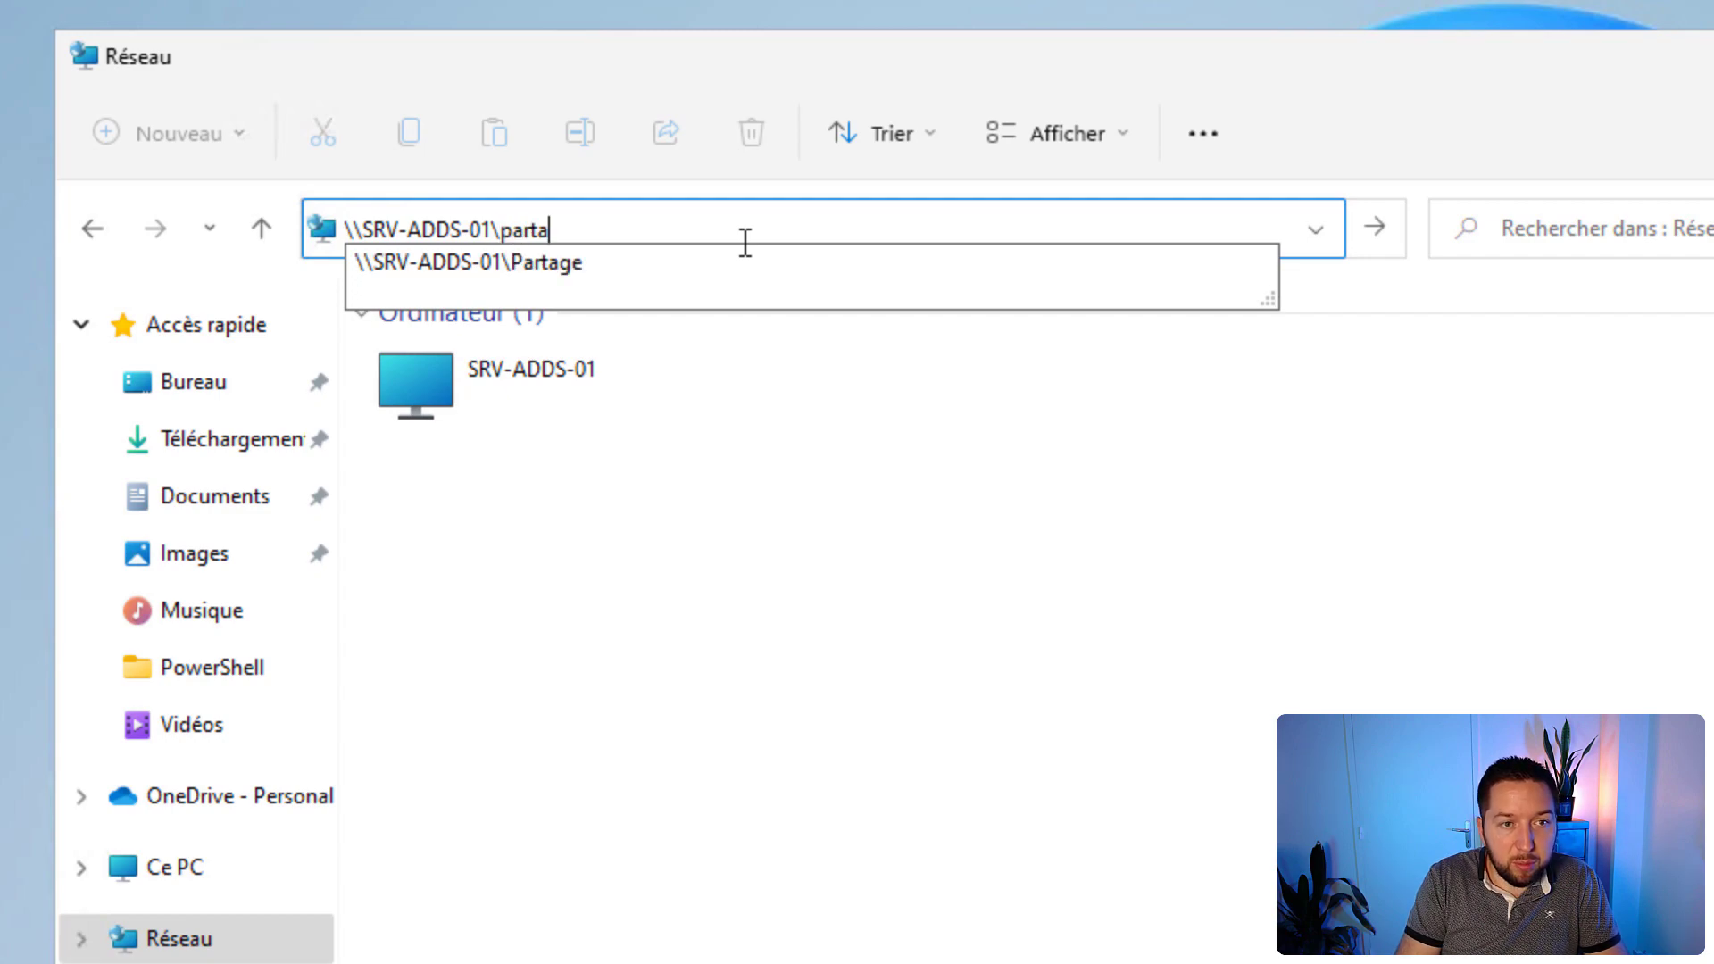
key(Return)
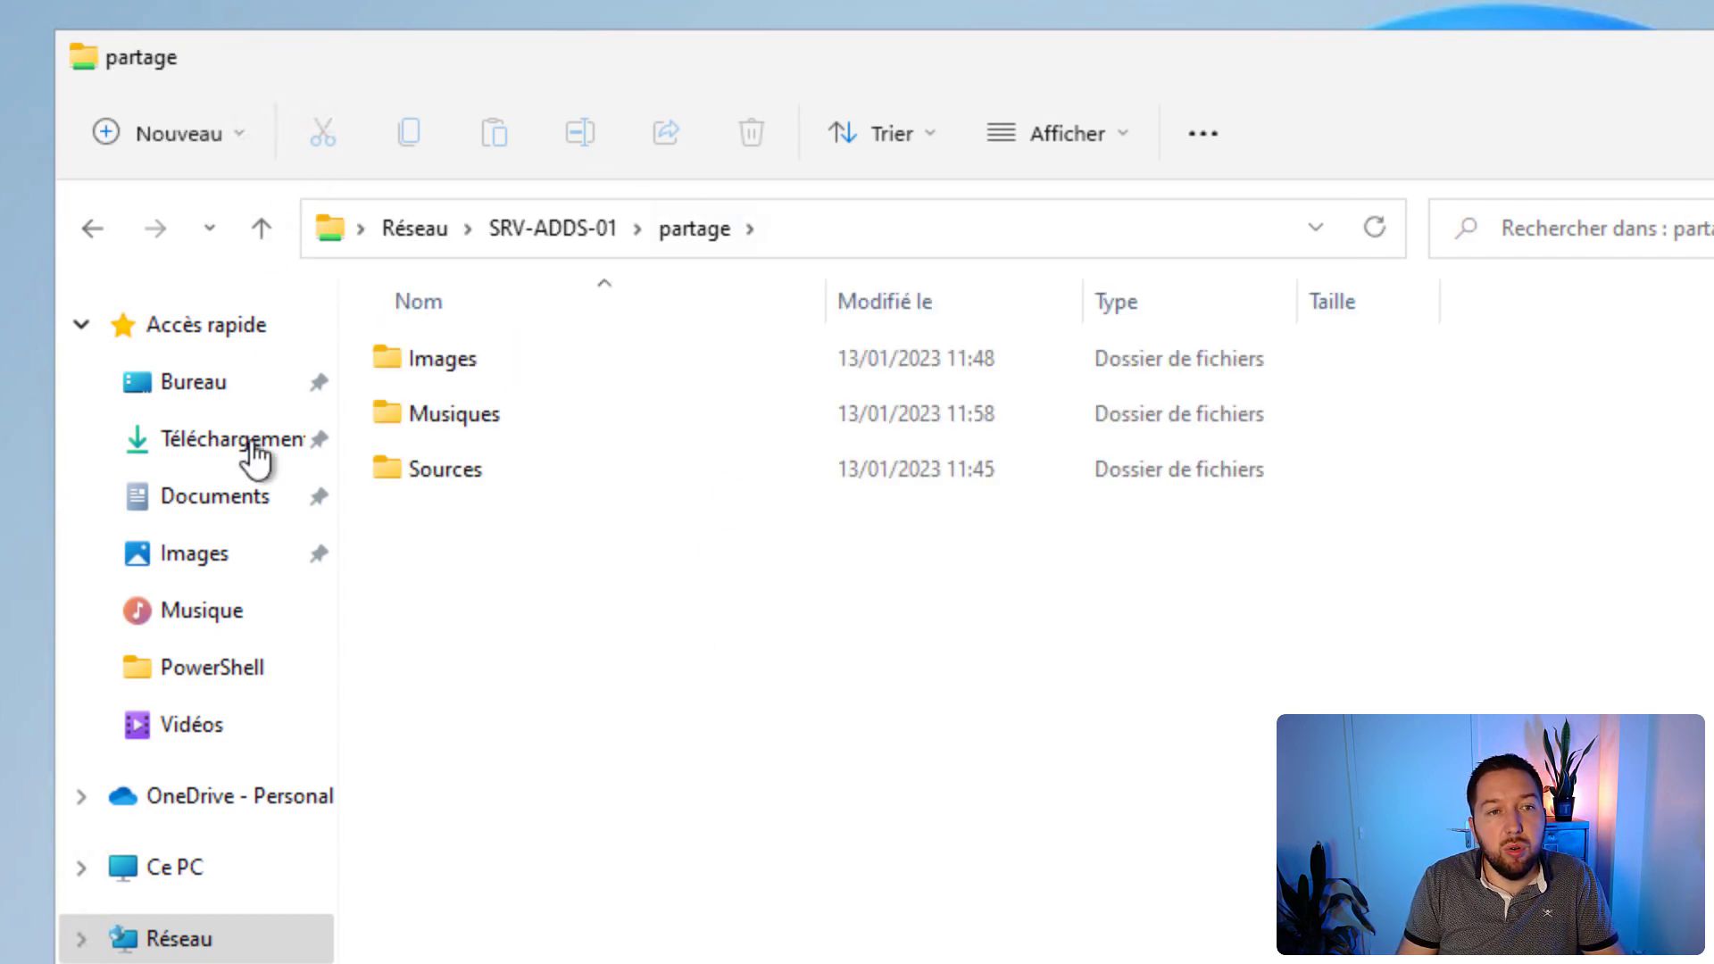